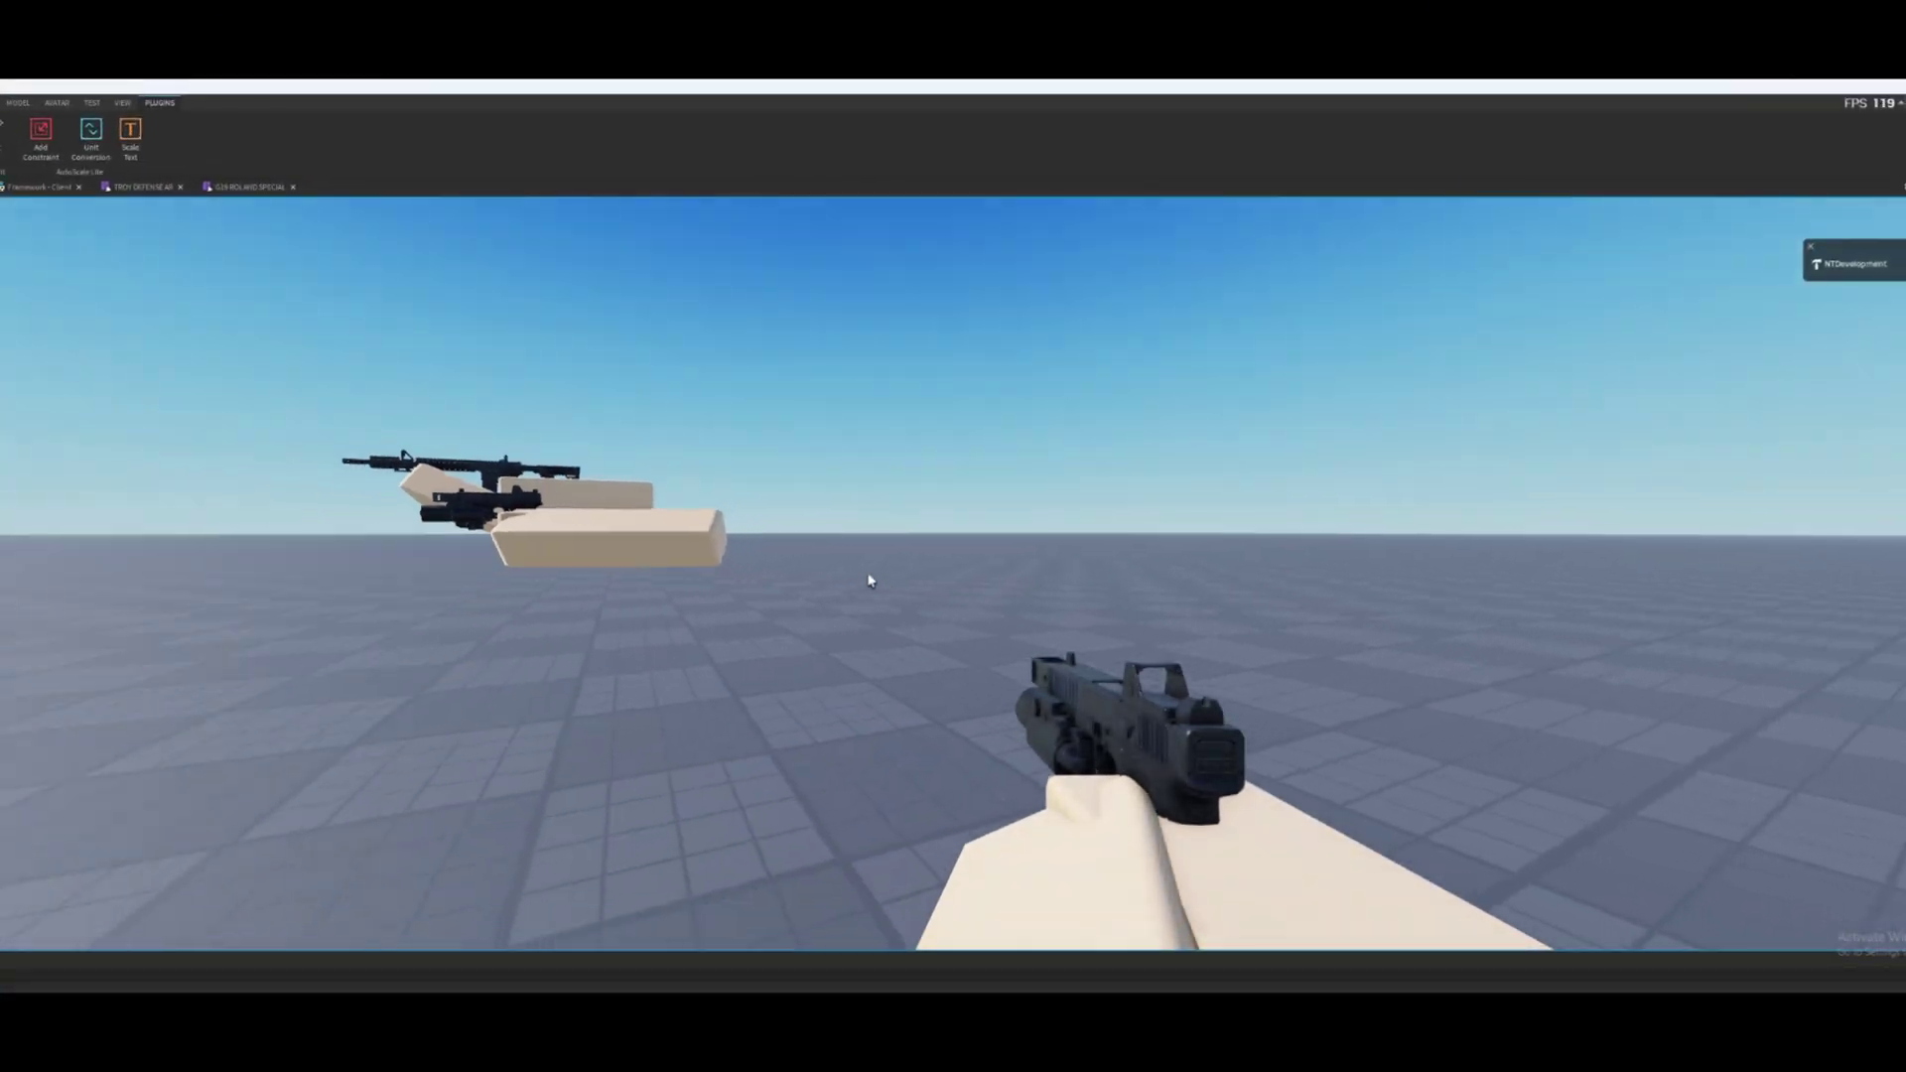
# Check the pistol's aim-down-sights in the running playtest, raising and lowering the aim while looking around the map.
pyautogui.rightClick(869, 581)
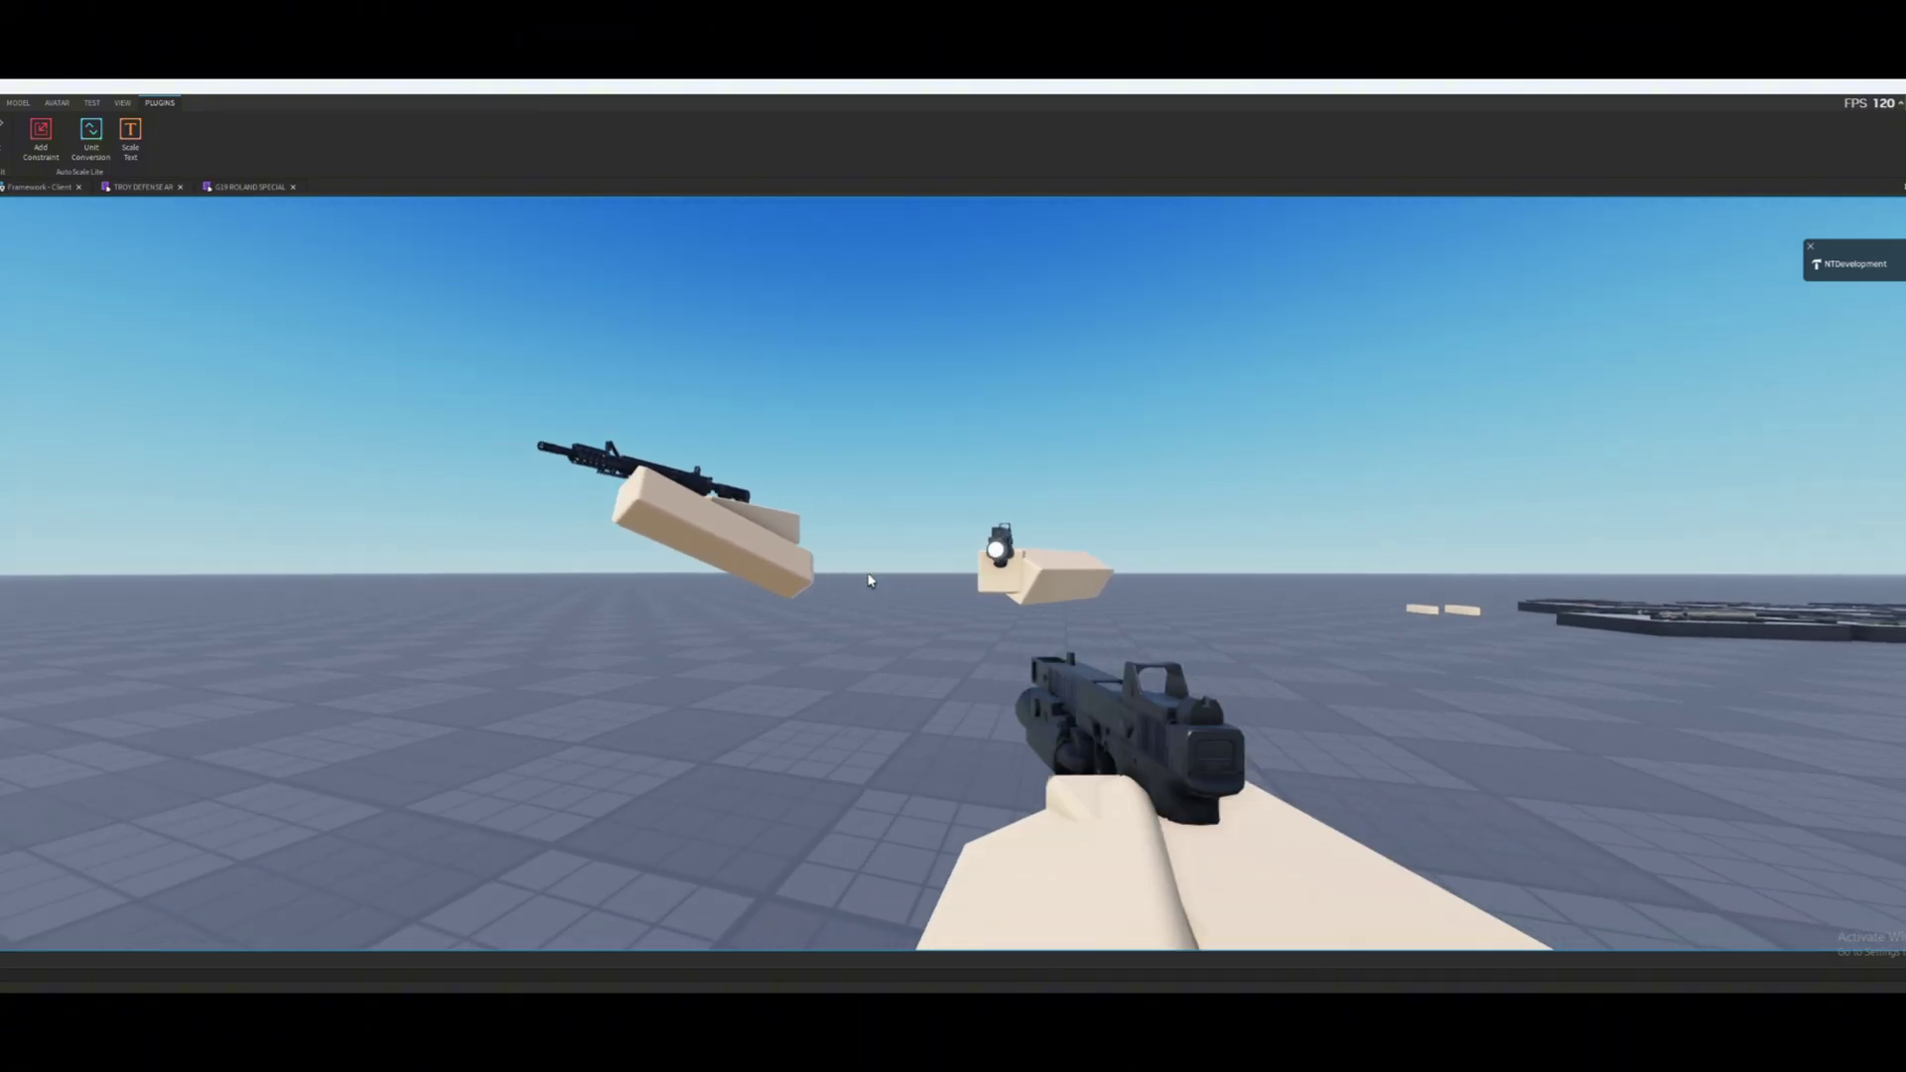
pyautogui.rightClick(869, 580)
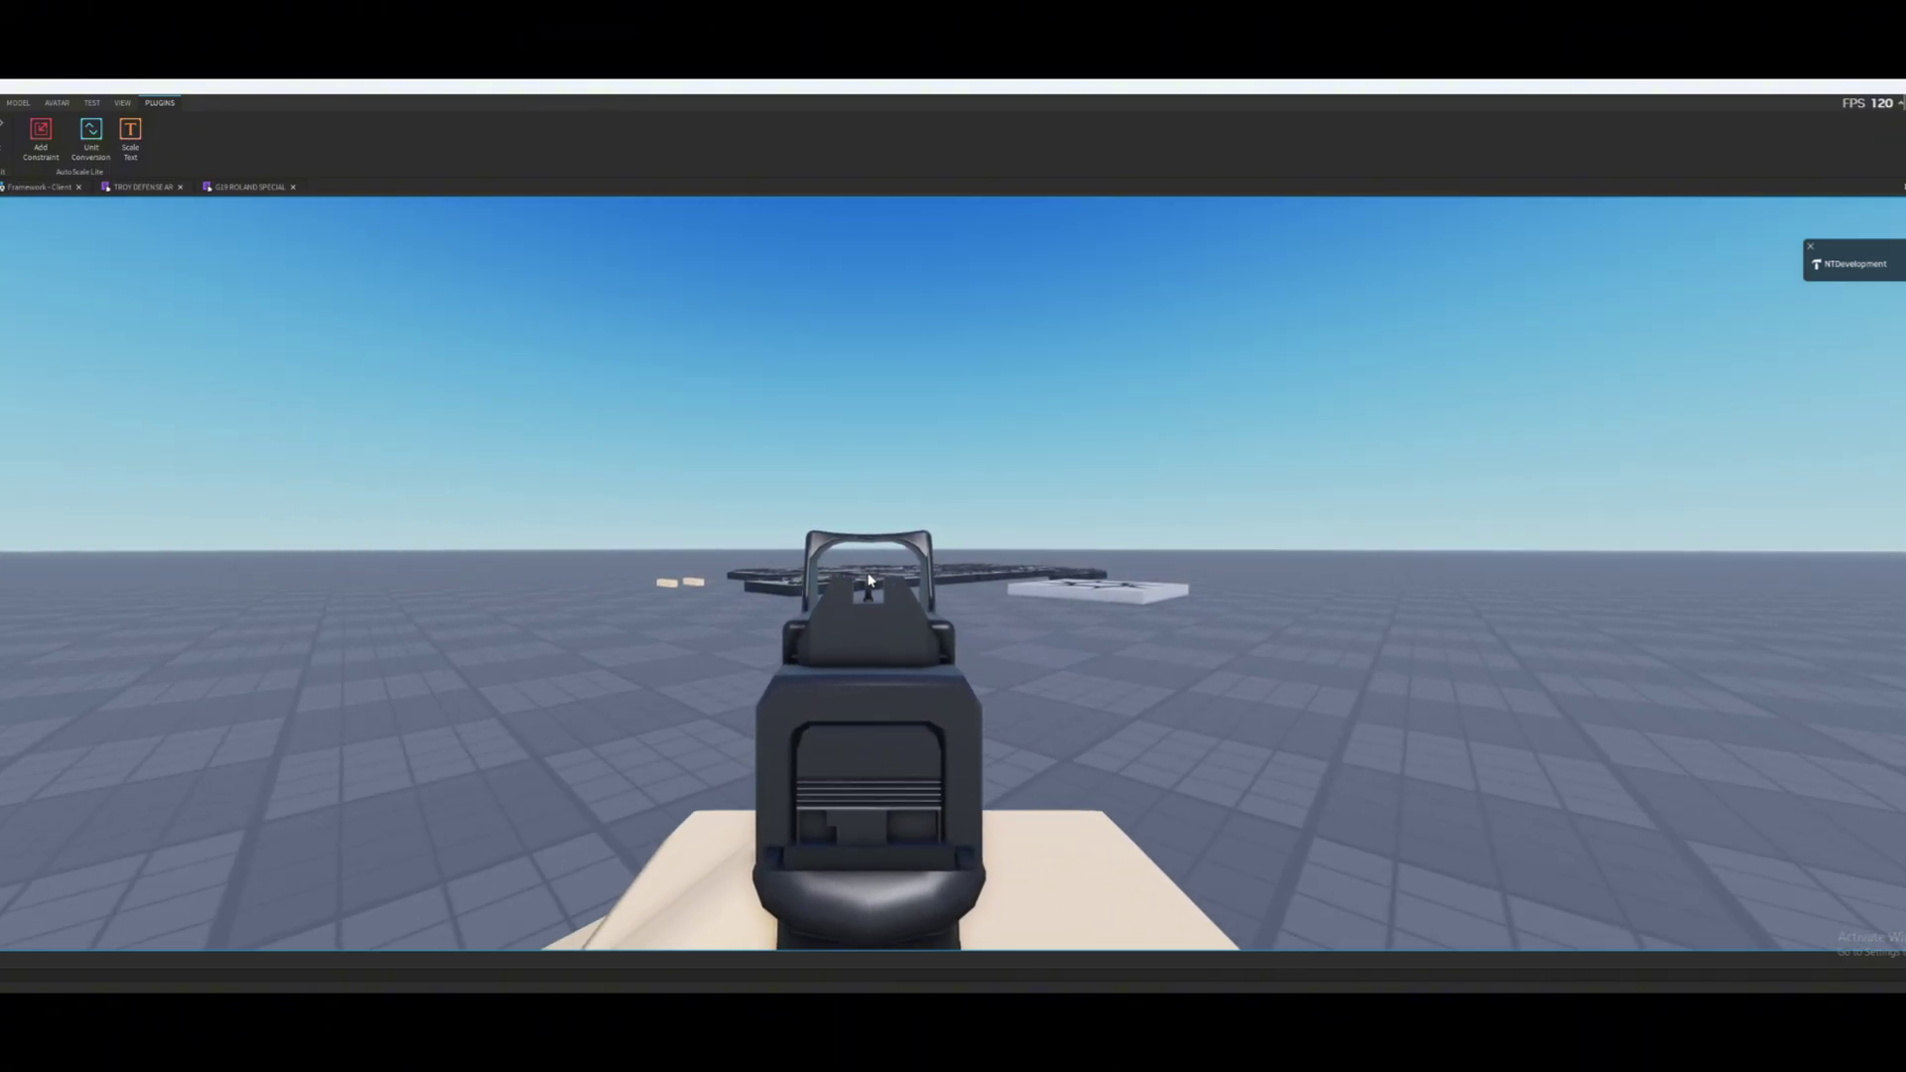
pyautogui.press('1')
pyautogui.press('2')
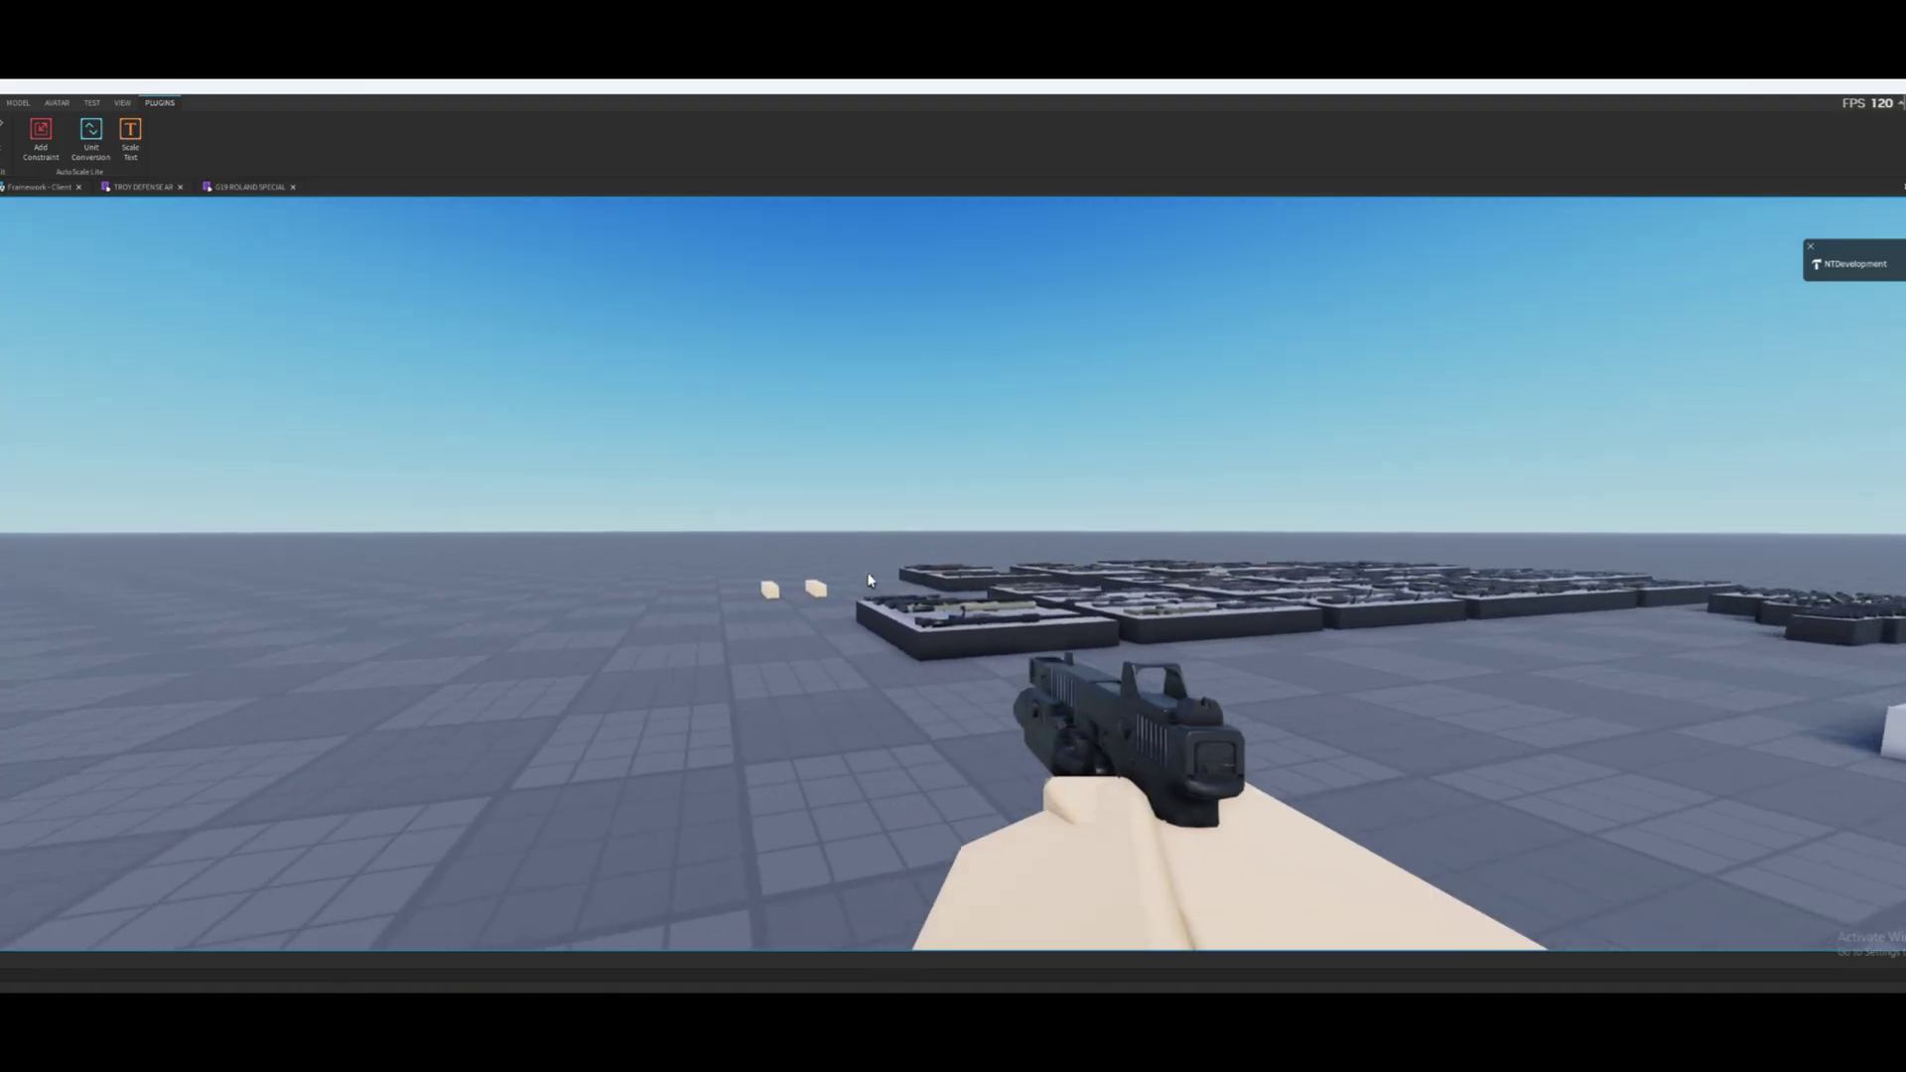
pyautogui.rightClick(870, 581)
pyautogui.rightClick(869, 581)
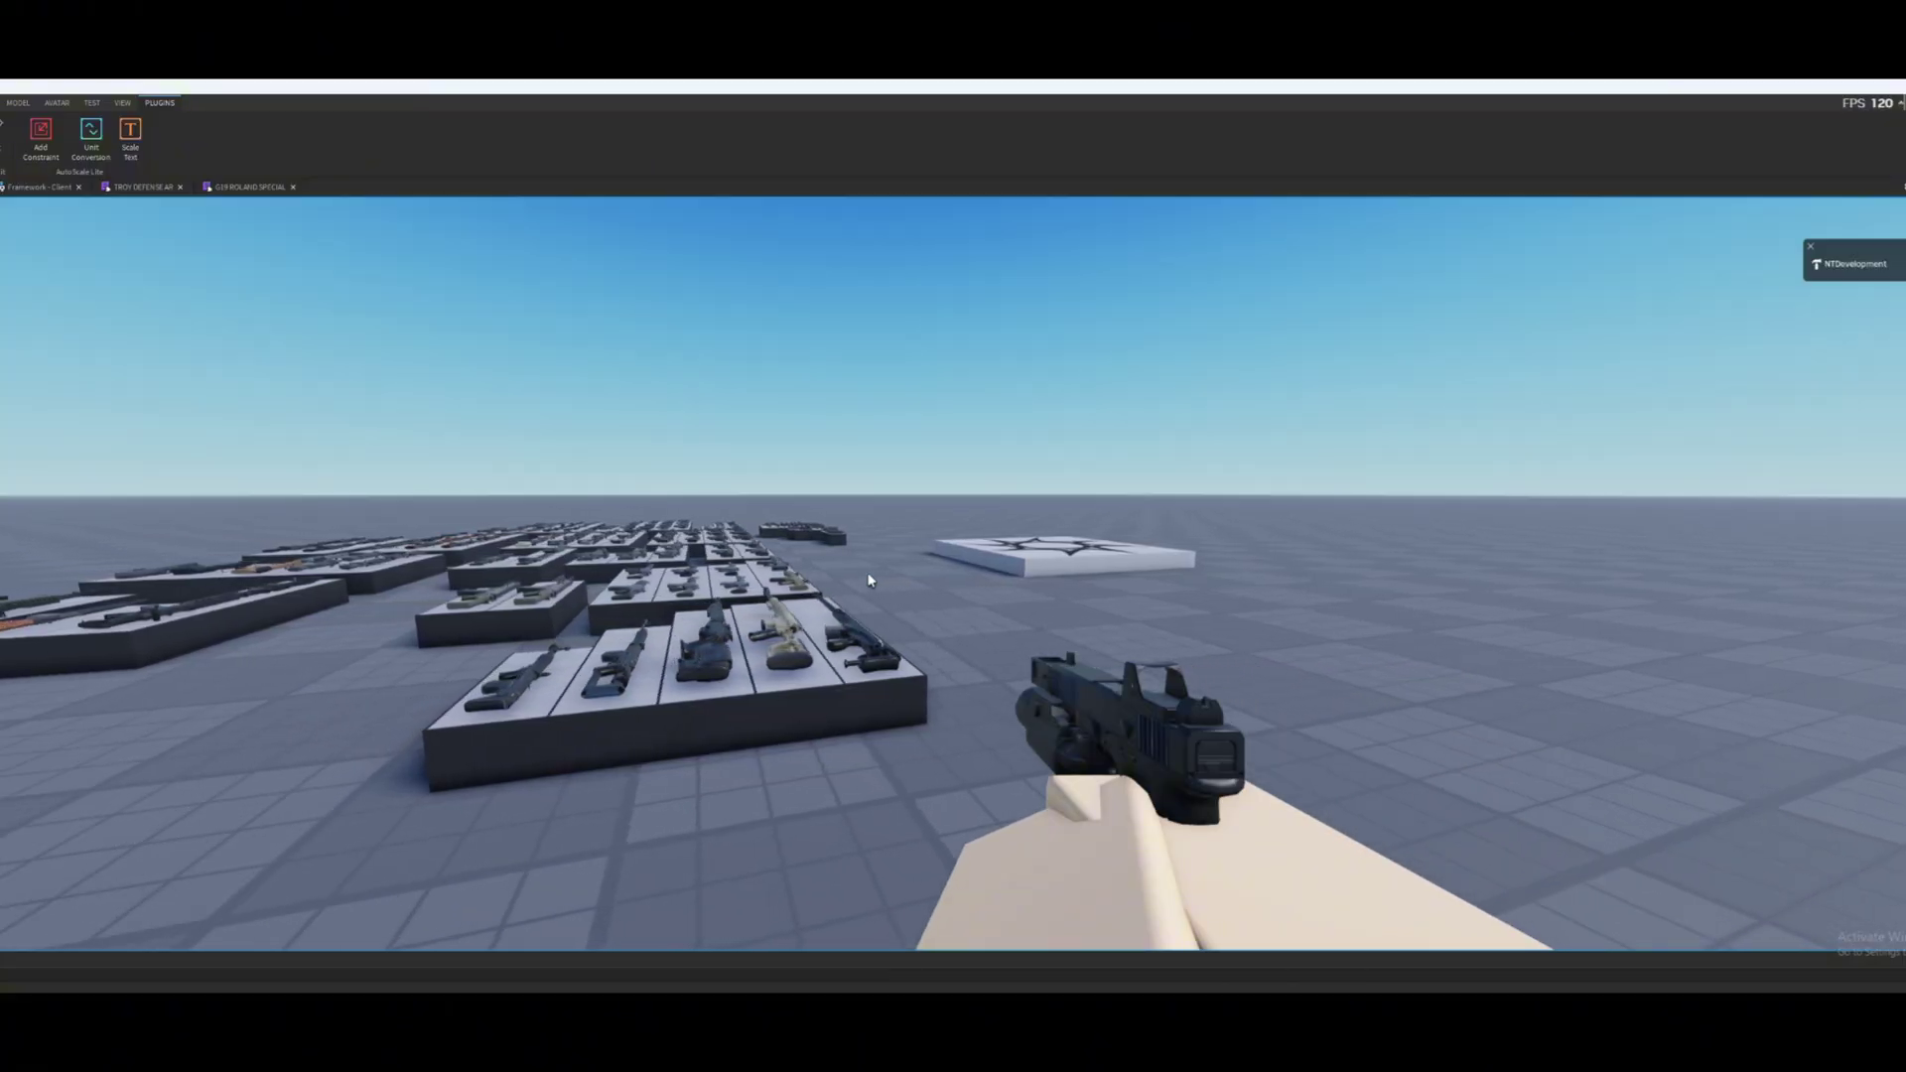
pyautogui.rightClick(869, 580)
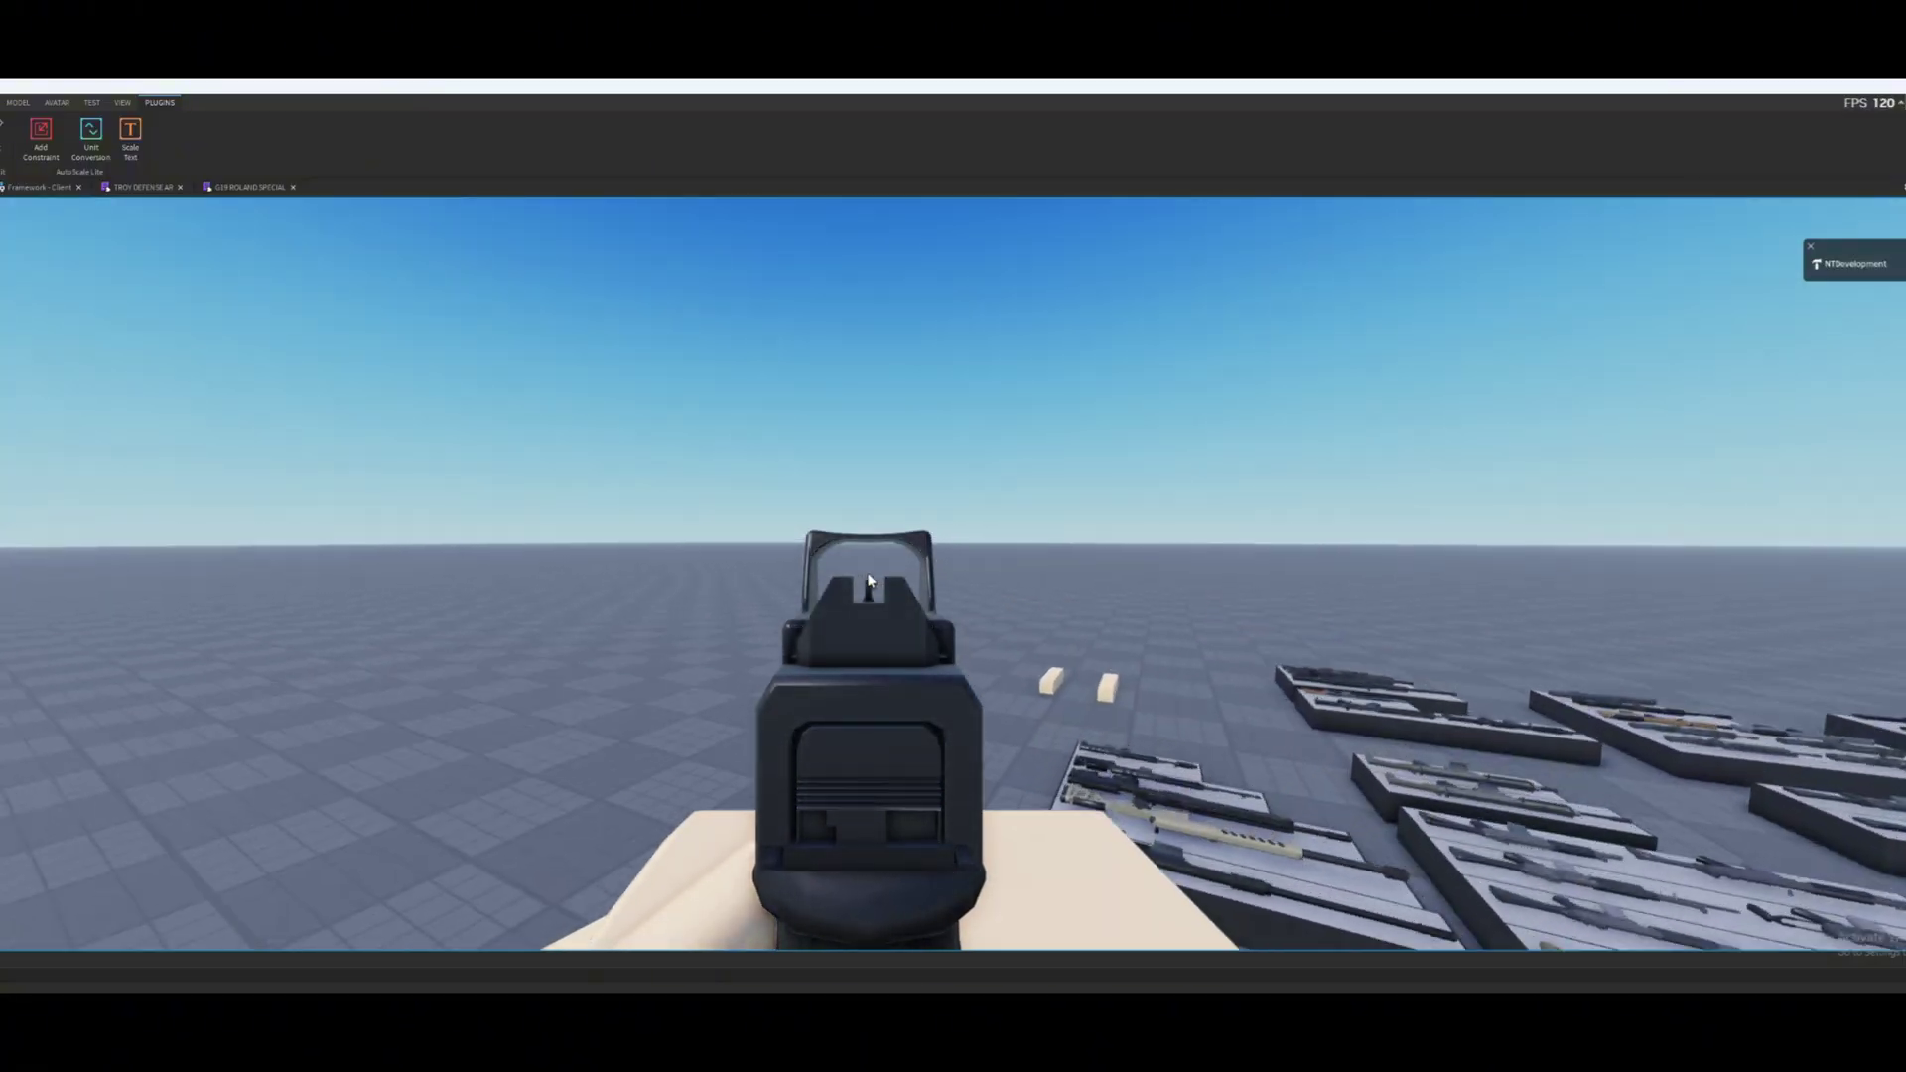
pyautogui.rightClick(870, 581)
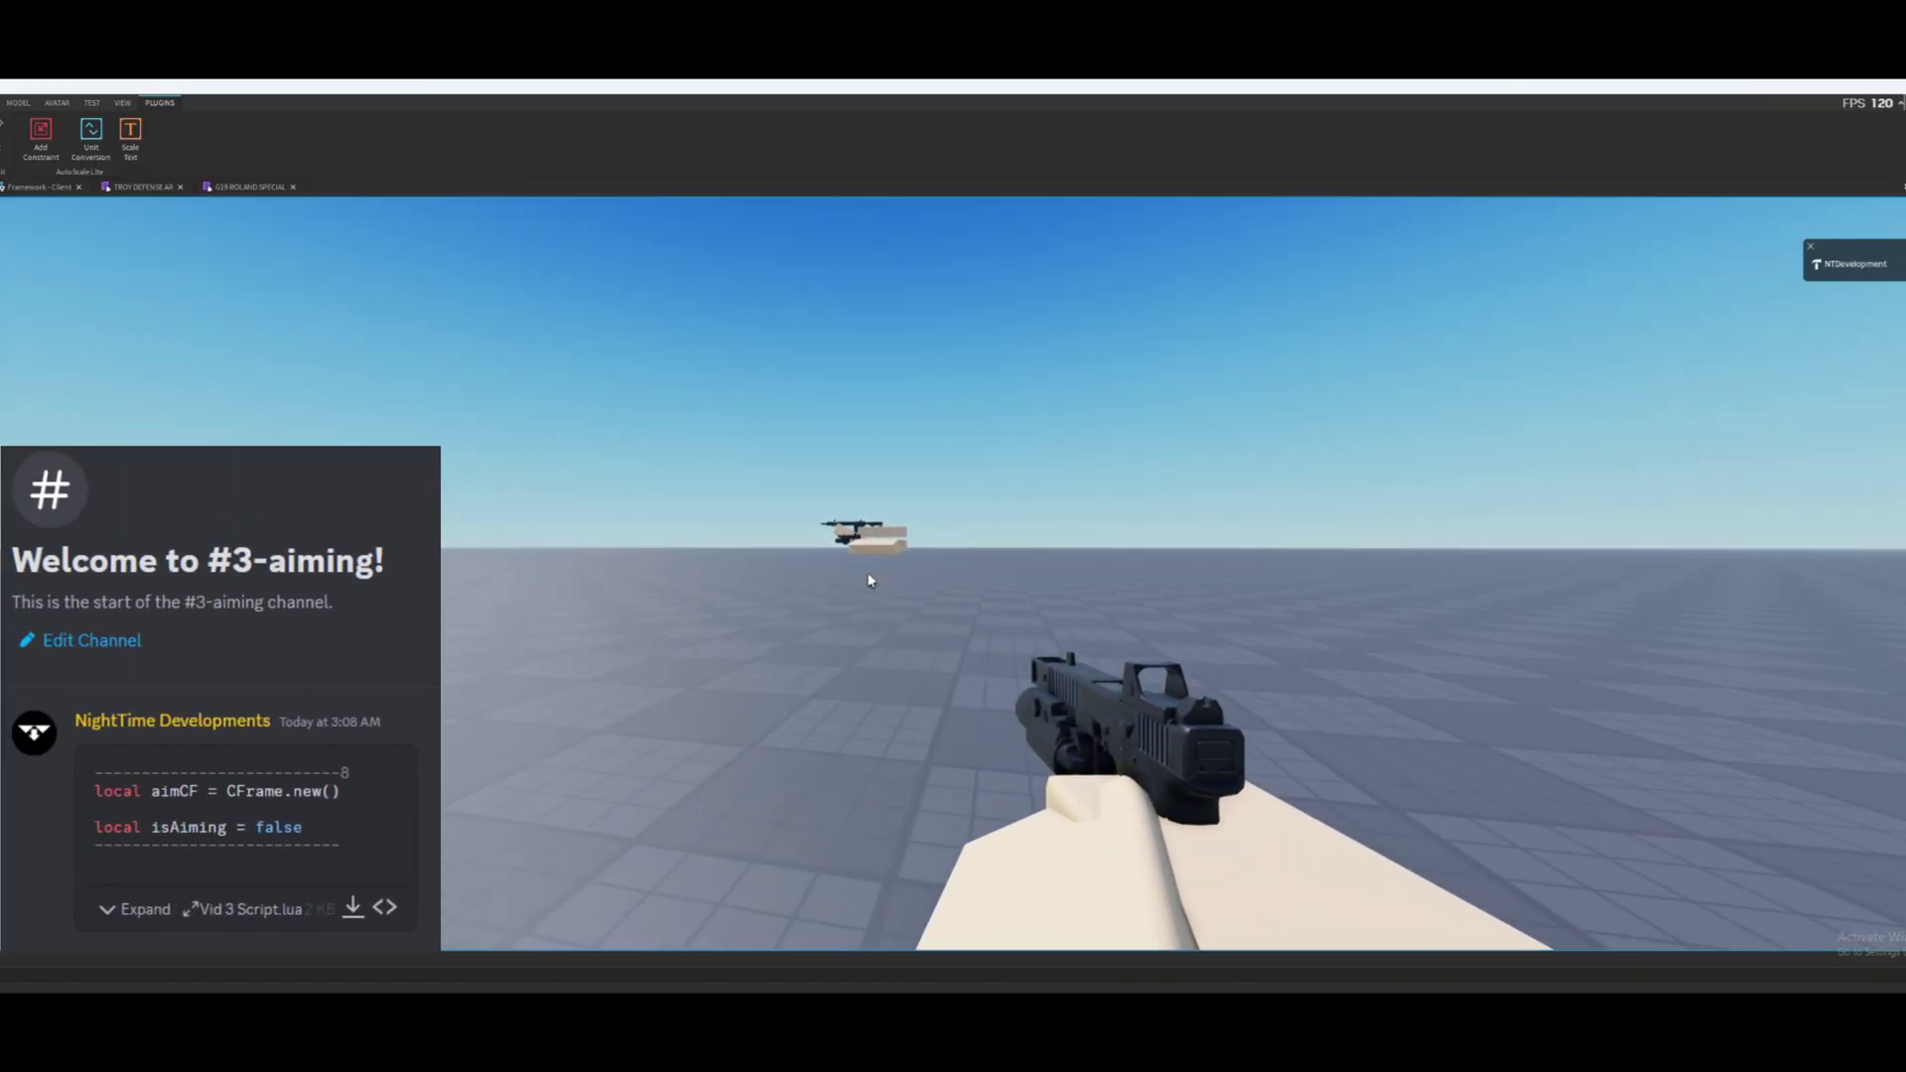
pyautogui.rightClick(870, 581)
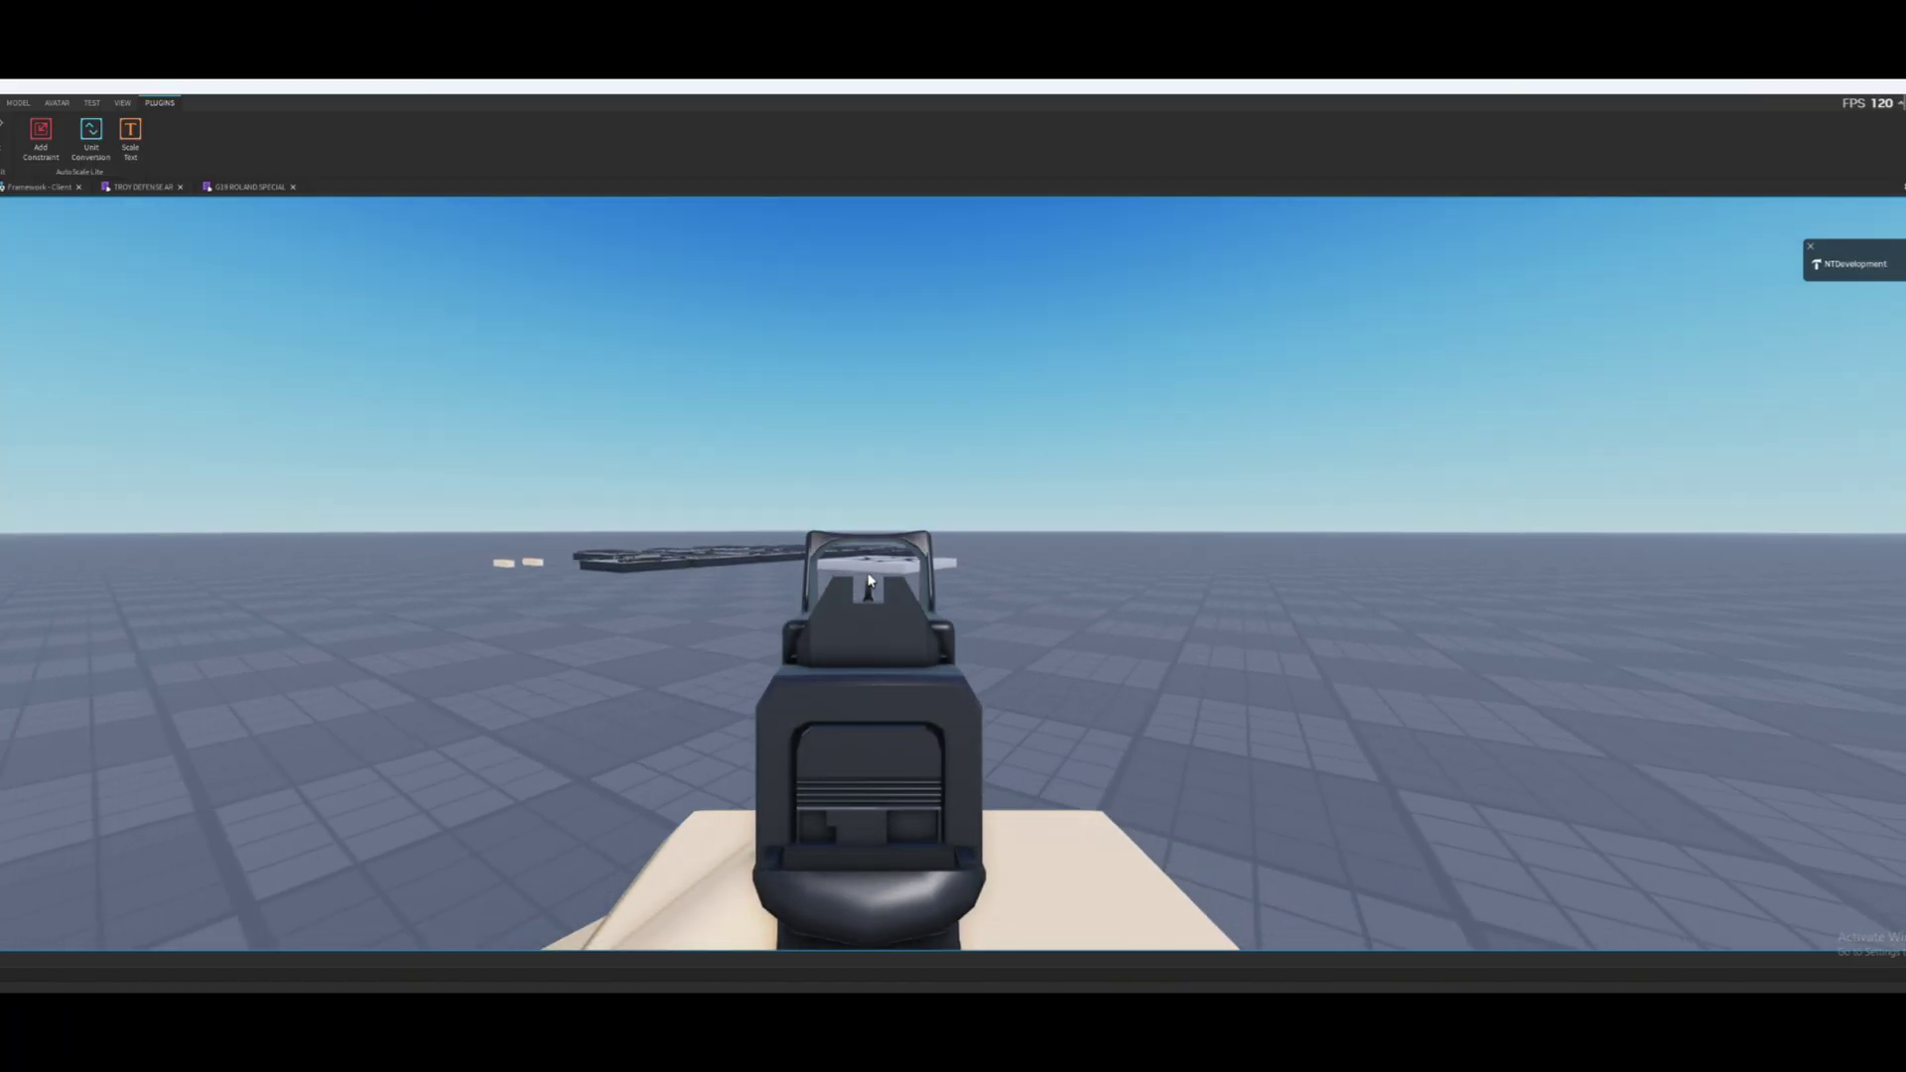
pyautogui.rightClick(870, 581)
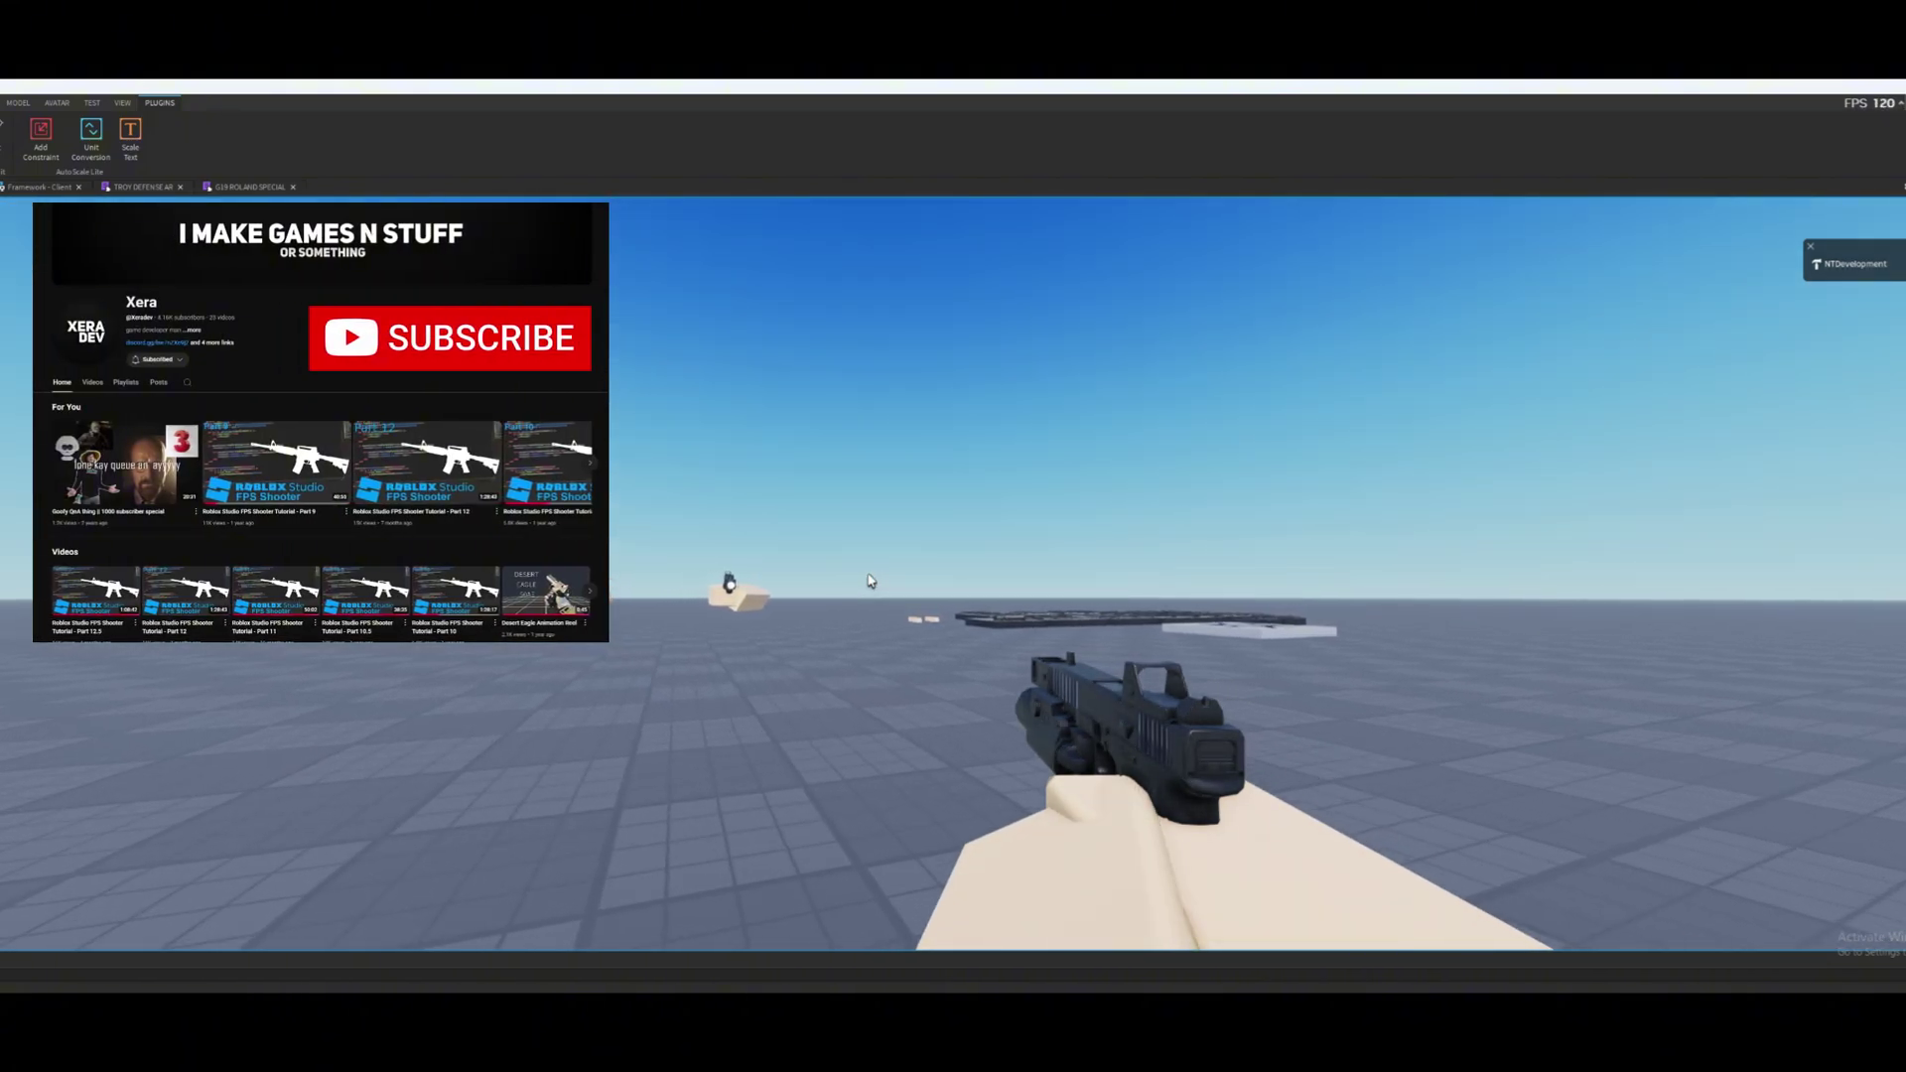
pyautogui.rightClick(869, 581)
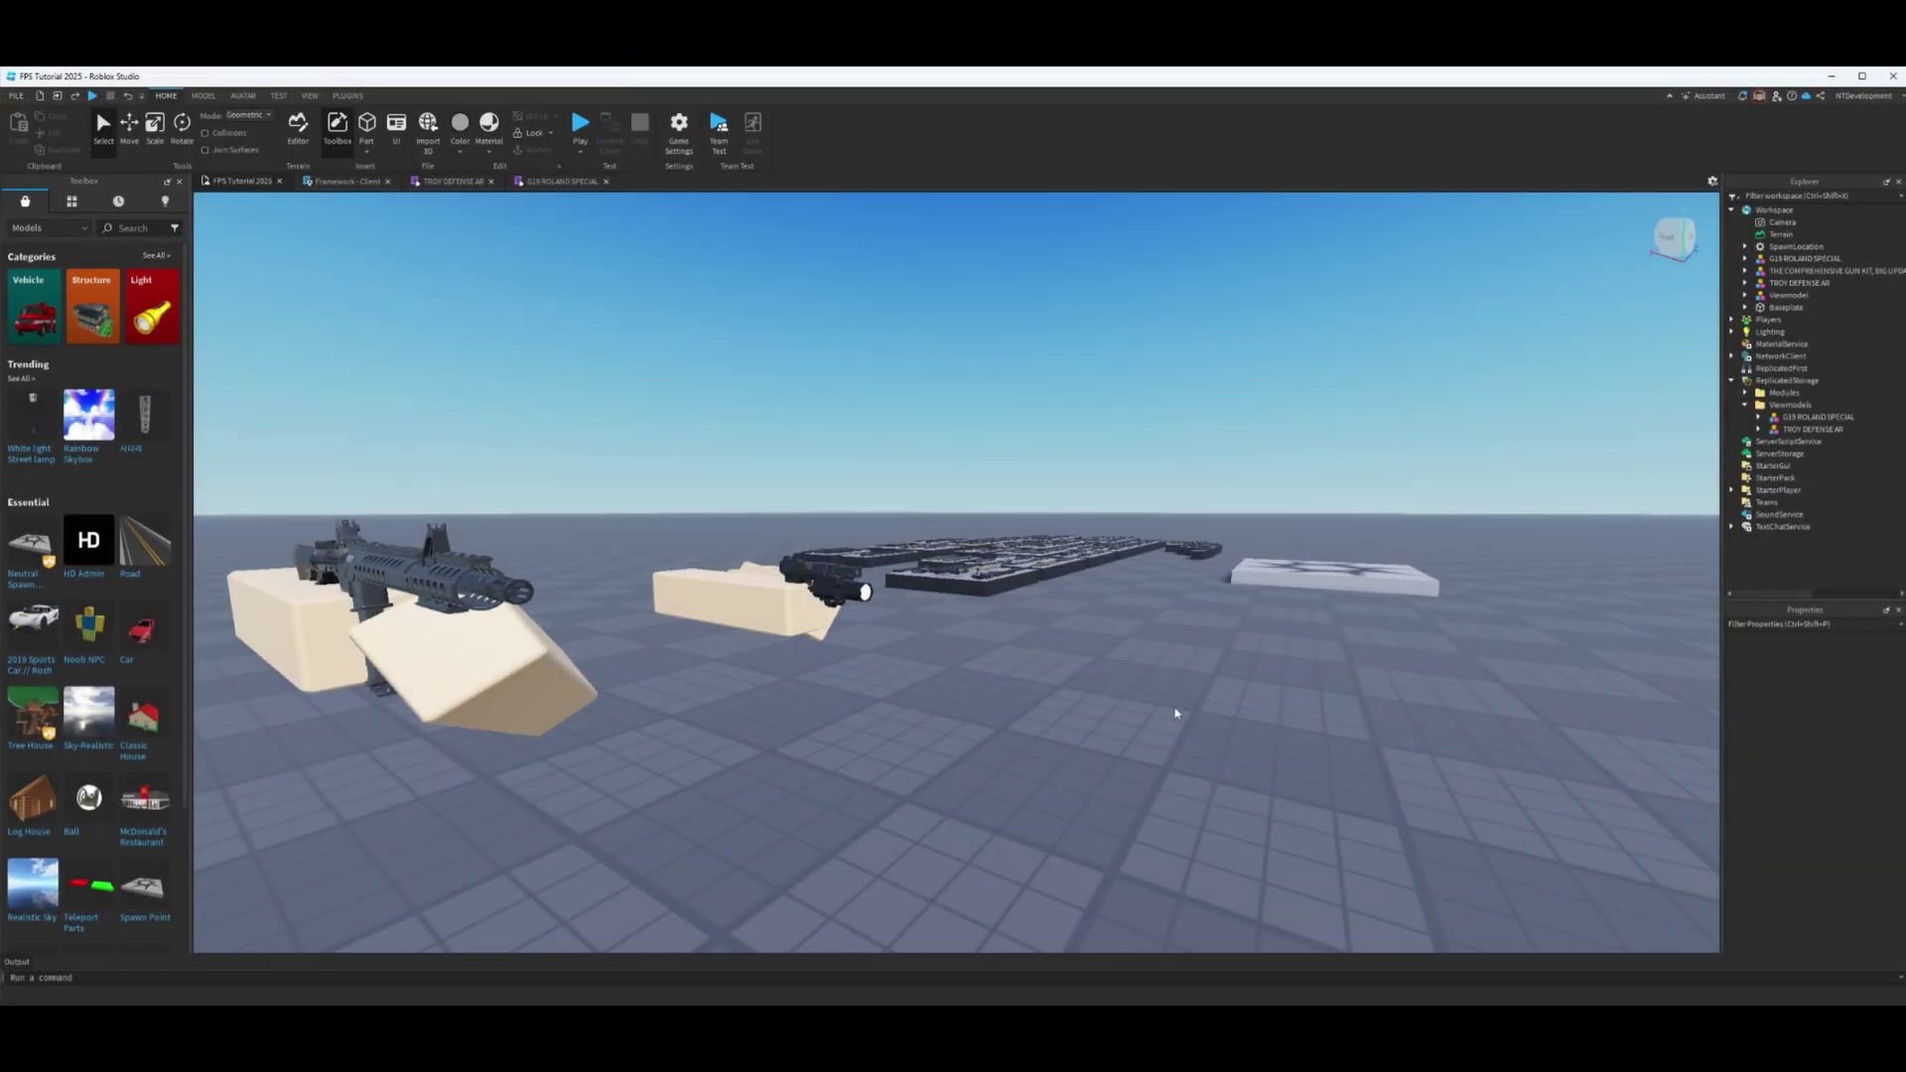
# Examine the viewmodels in the scene, including the view along the rifle's iron sights.
pyautogui.moveTo(1288, 692); pyautogui.dragTo(1288, 692, button='right')
pyautogui.press('s')
pyautogui.scroll(-1, 1295, 693)
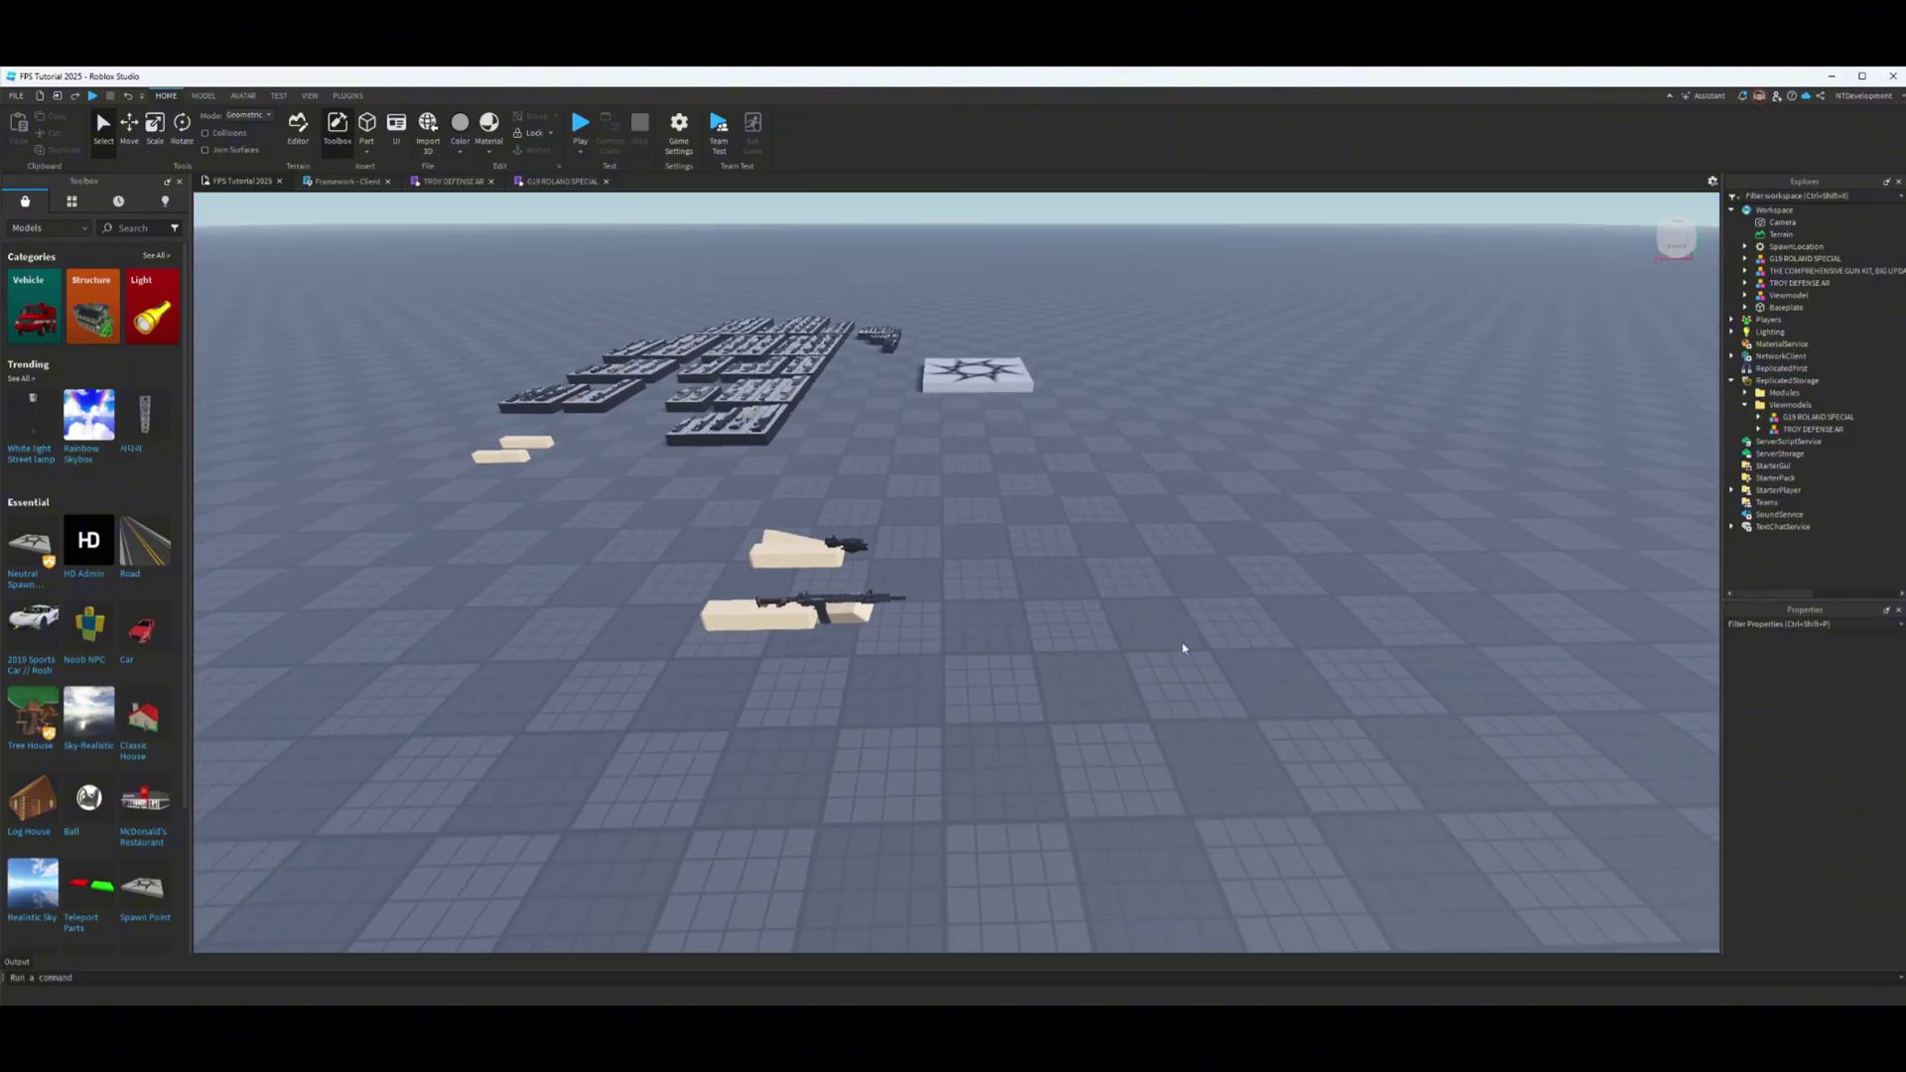
pyautogui.press('w')
pyautogui.moveTo(1171, 643); pyautogui.dragTo(1122, 655, button='right')
pyautogui.press('w')
pyautogui.press('w')
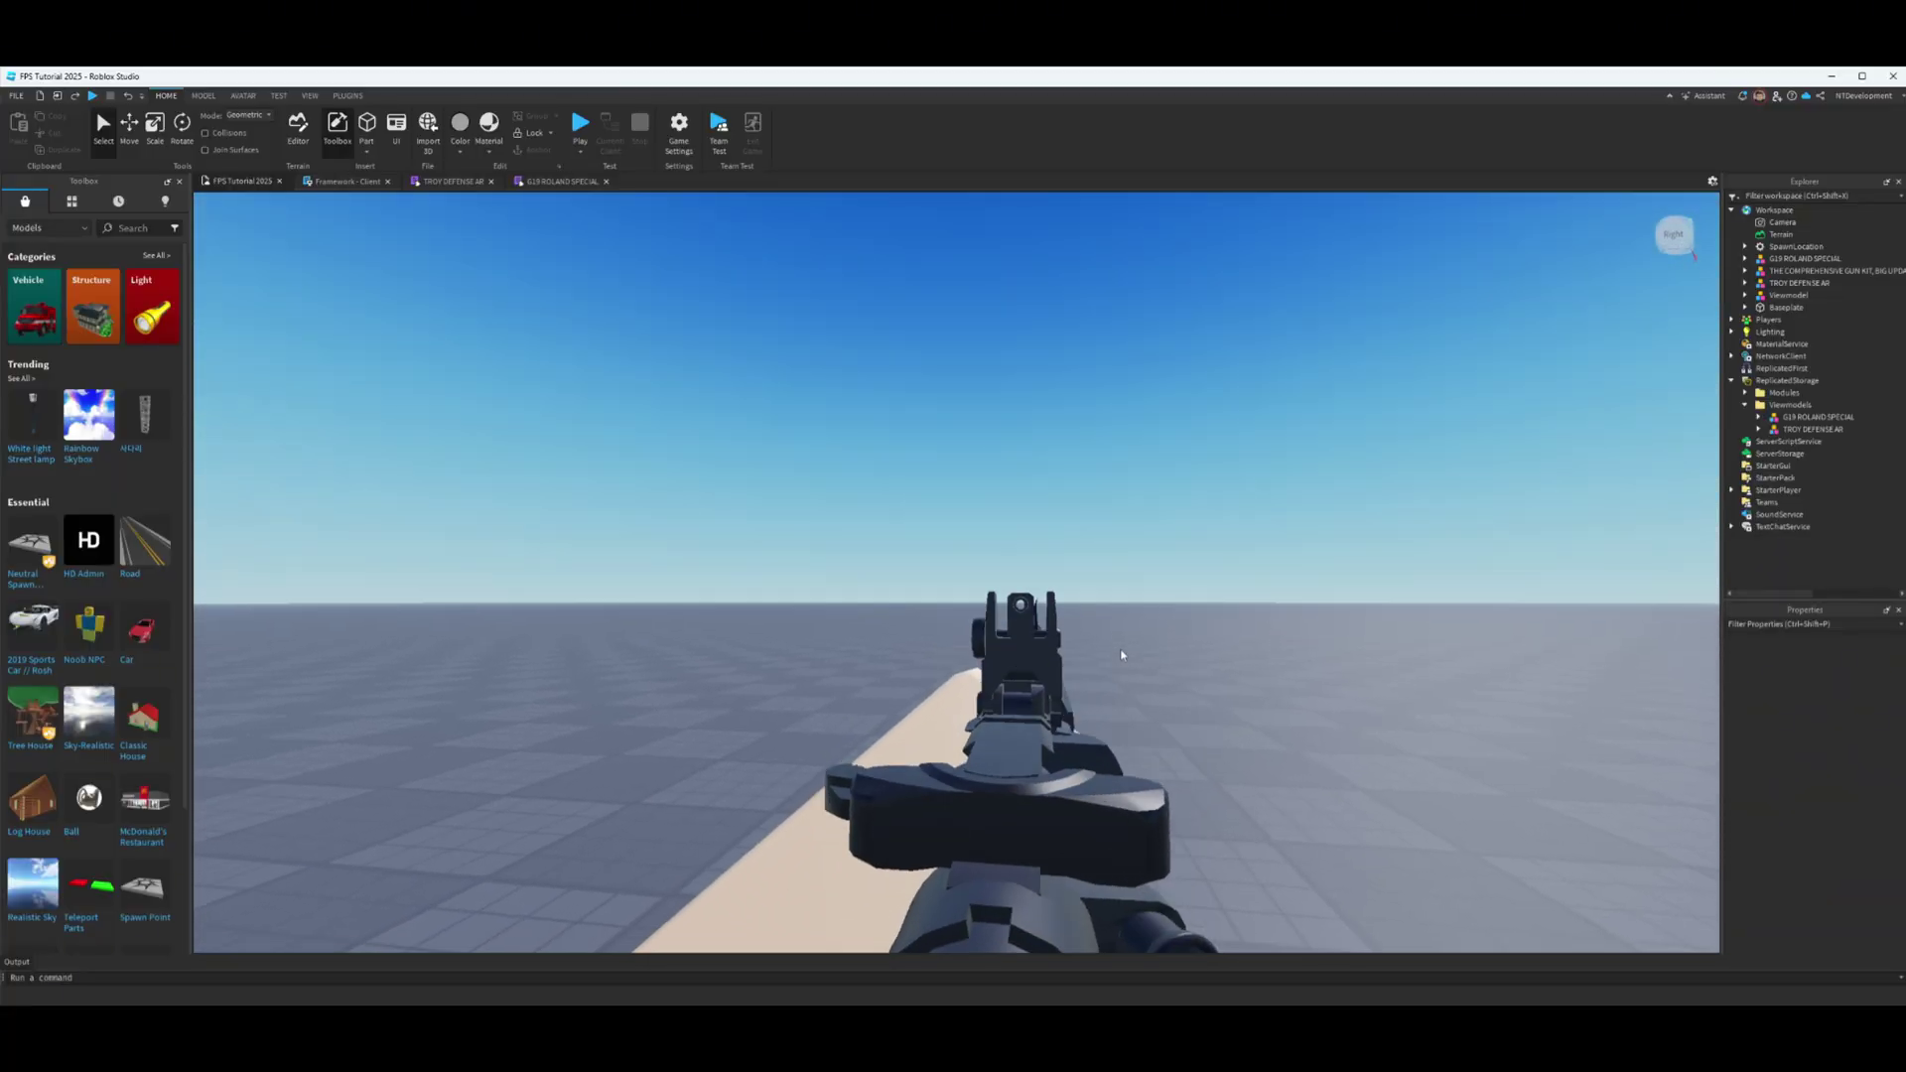
pyautogui.press('s')
pyautogui.moveTo(1240, 651); pyautogui.dragTo(1239, 651, button='right')
pyautogui.press('s')
pyautogui.press('w')
pyautogui.press('s')
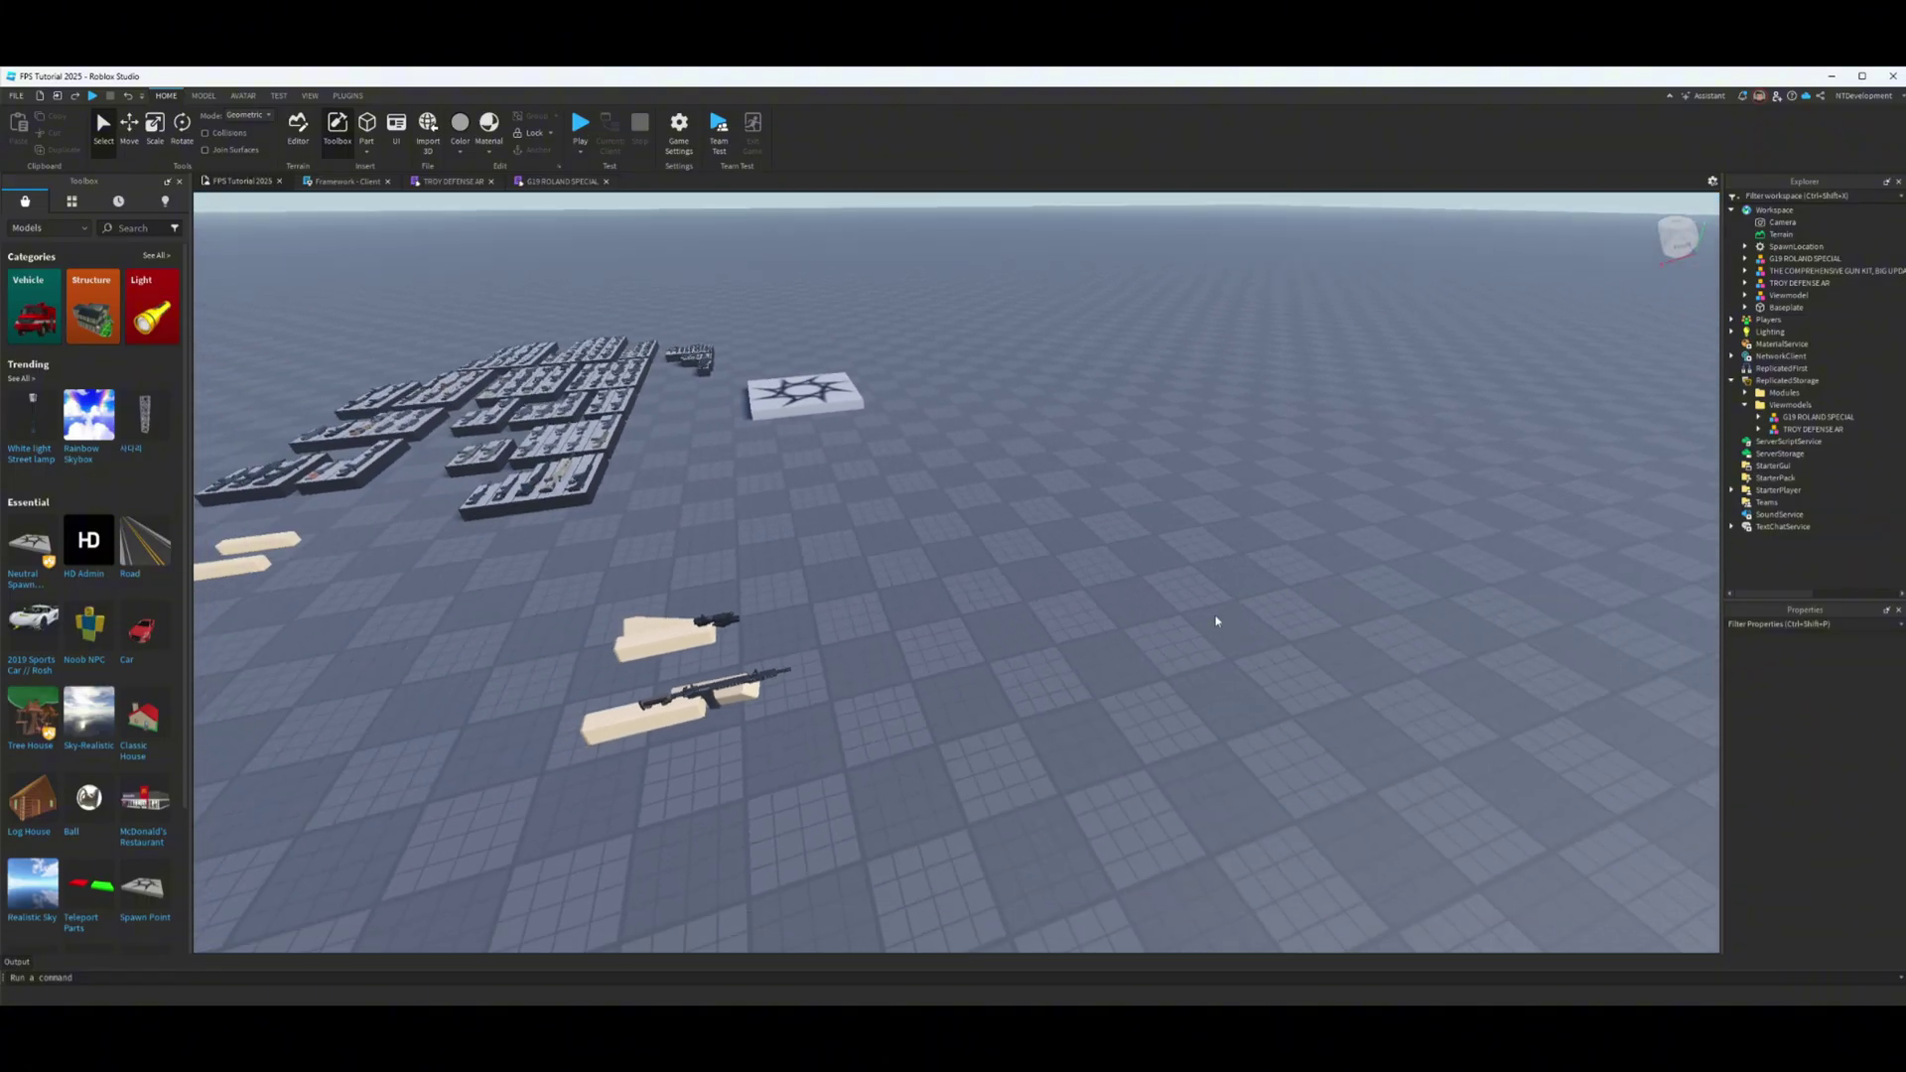
# Move the G19 ROLAND SPECIAL and TROY DEFENSE AR models from the ReplicatedStorage Viewmodels folder into Workspace.
pyautogui.click(1732, 380)
pyautogui.click(1732, 381)
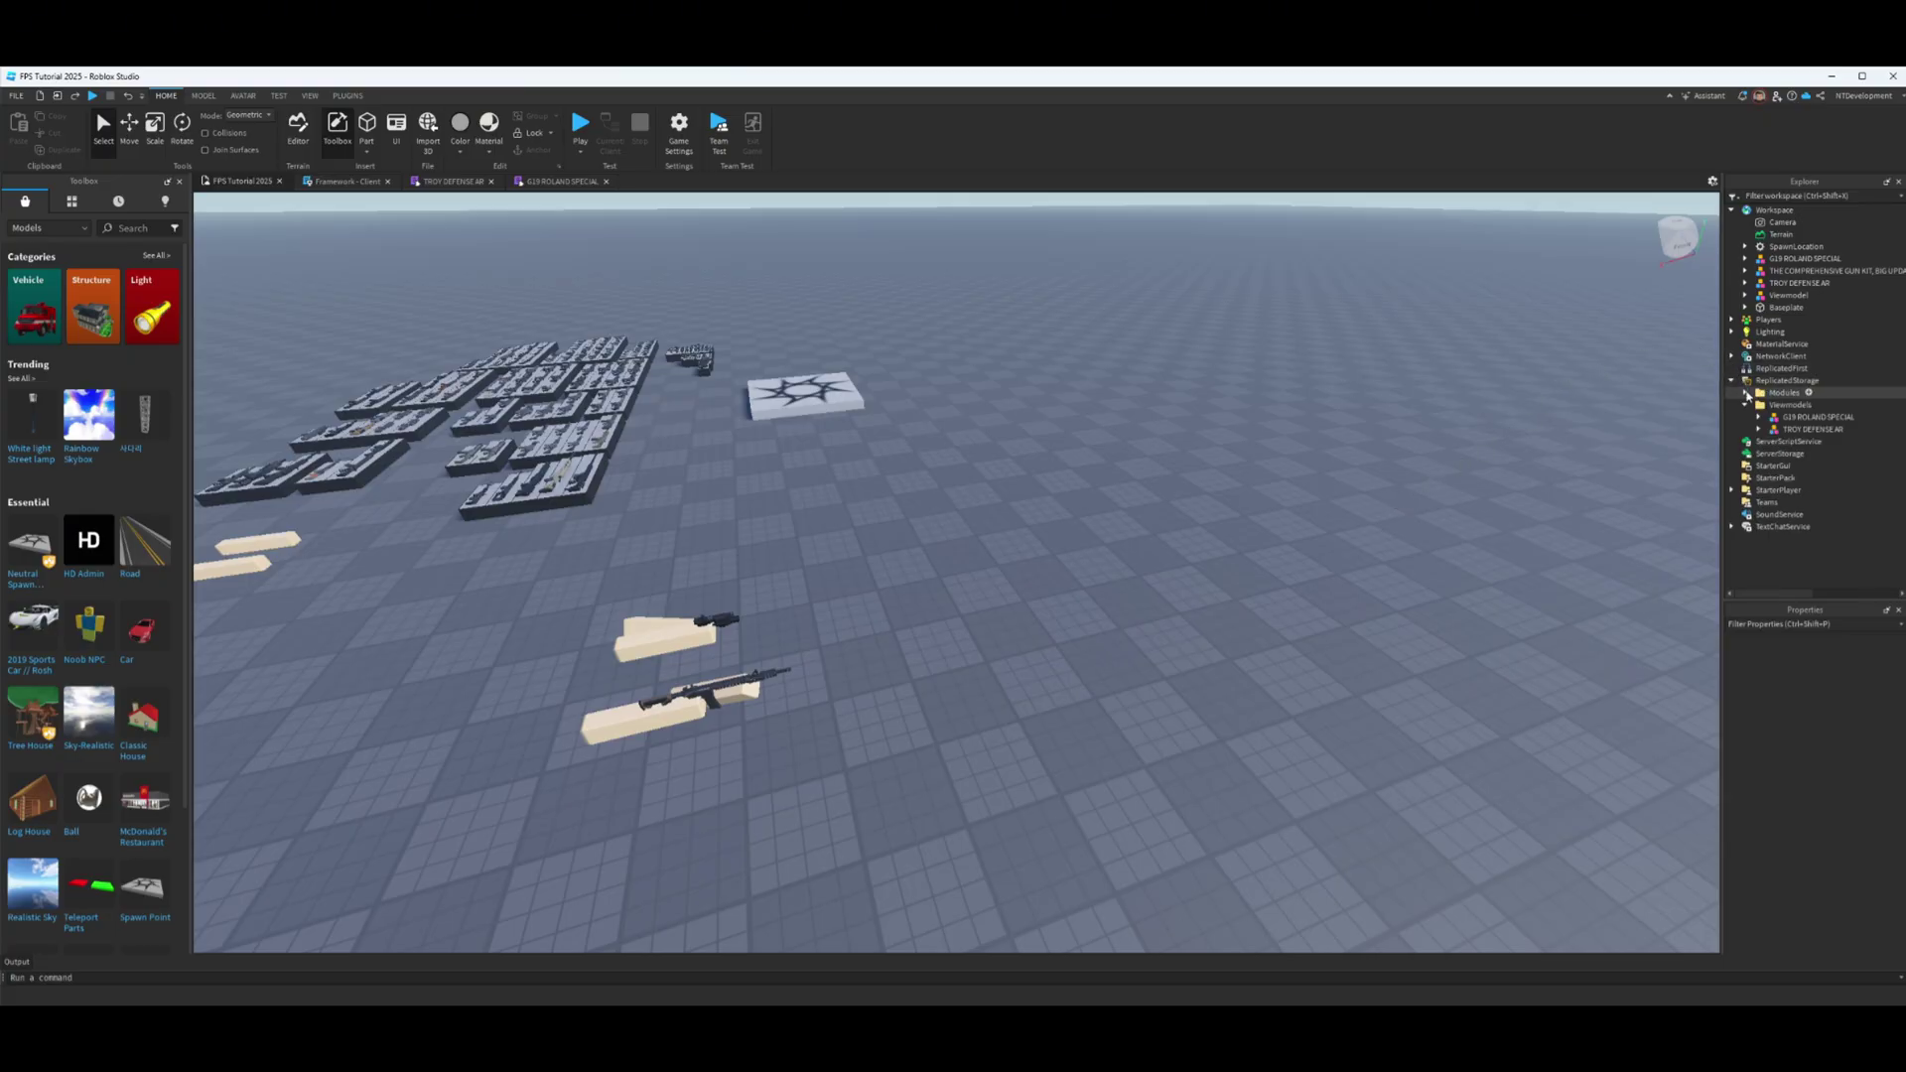
pyautogui.click(1744, 406)
pyautogui.click(1744, 406)
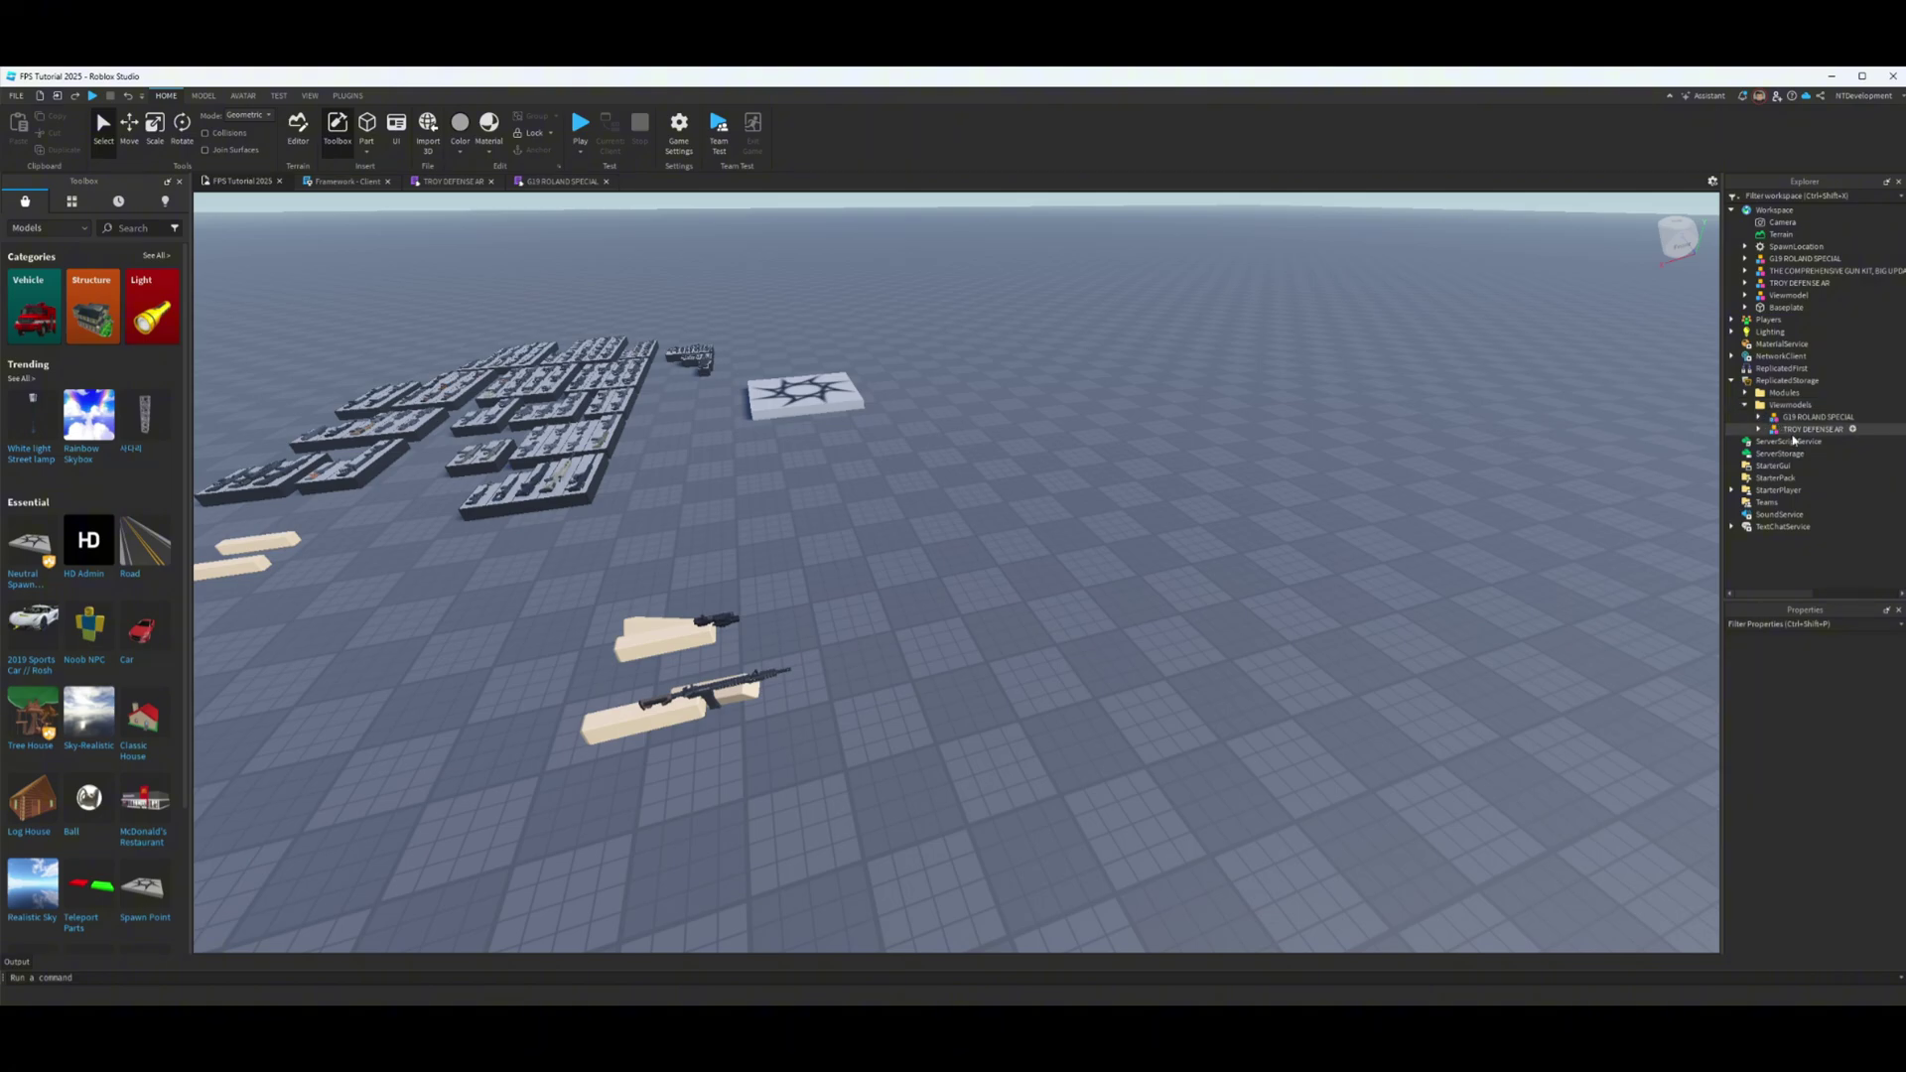
pyautogui.click(1798, 418)
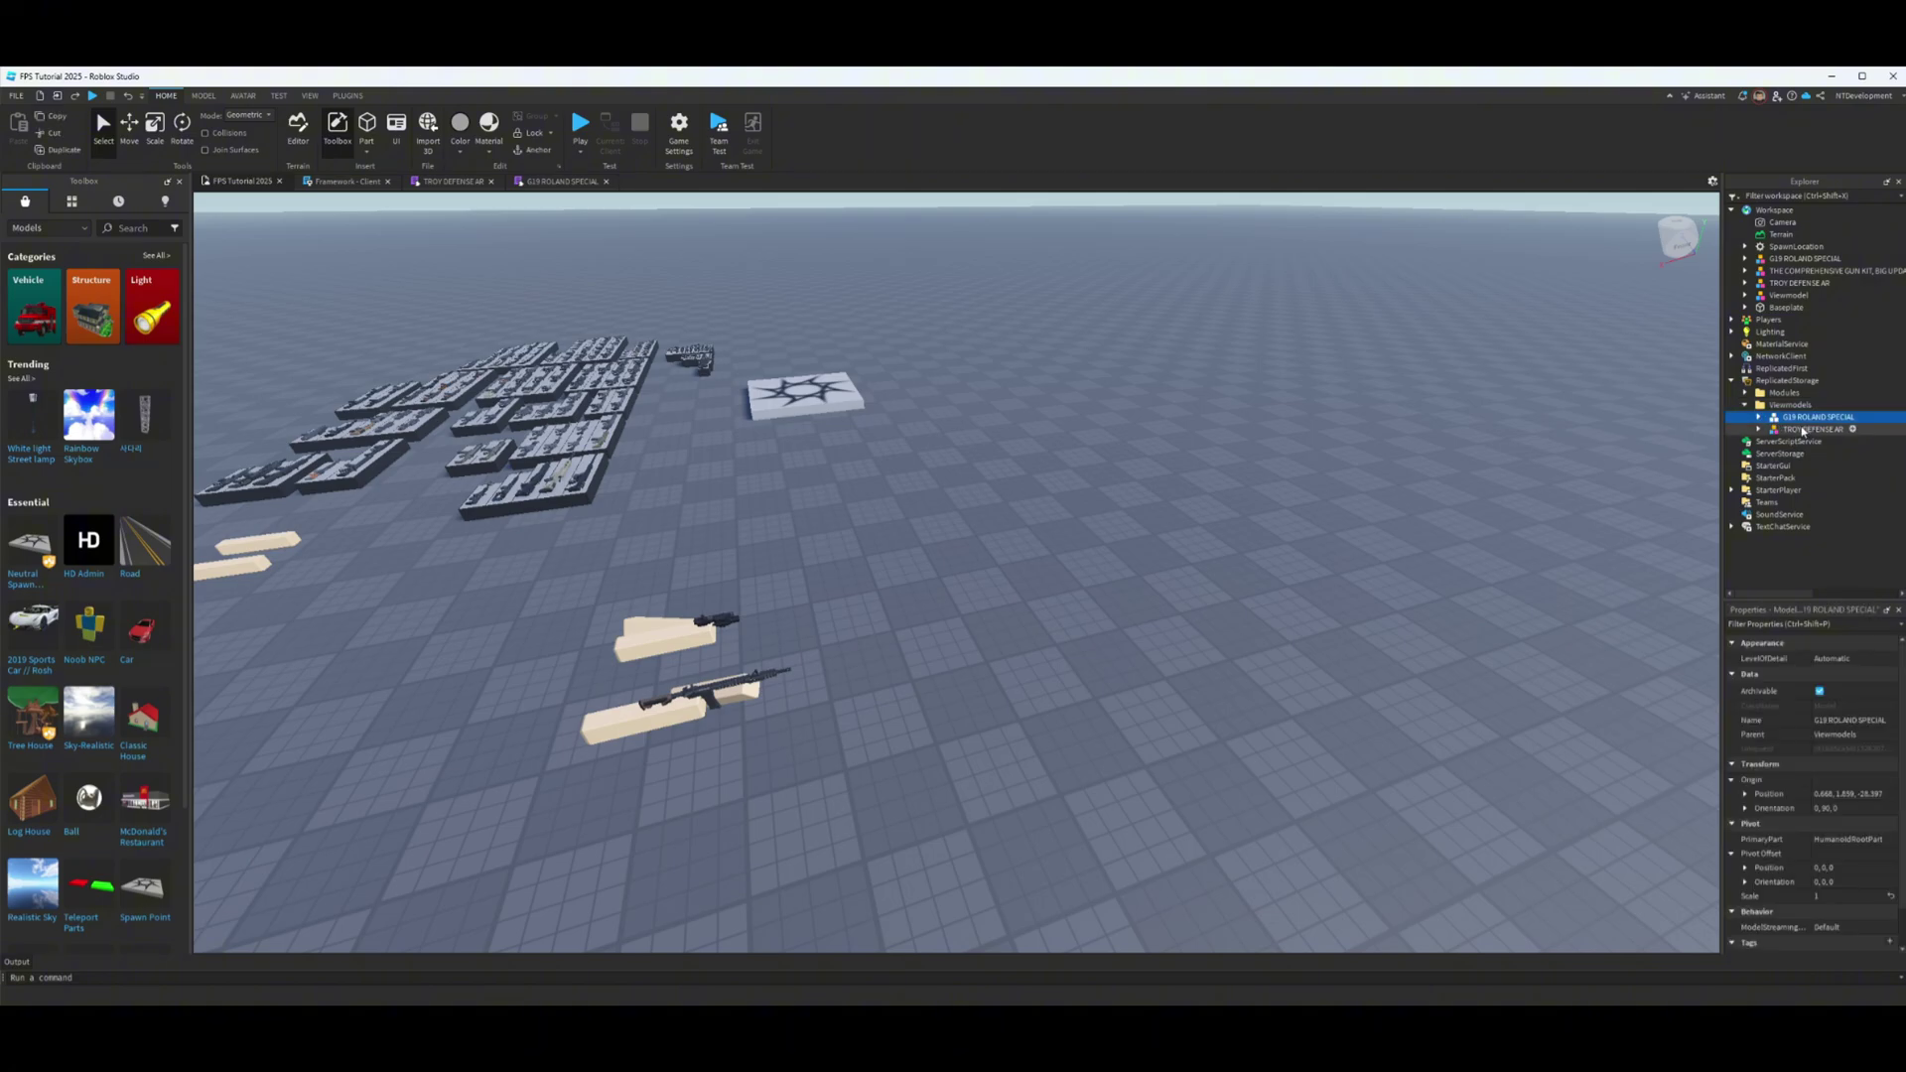
pyautogui.keyDown('shift'); pyautogui.click(1803, 430); pyautogui.keyUp('shift')
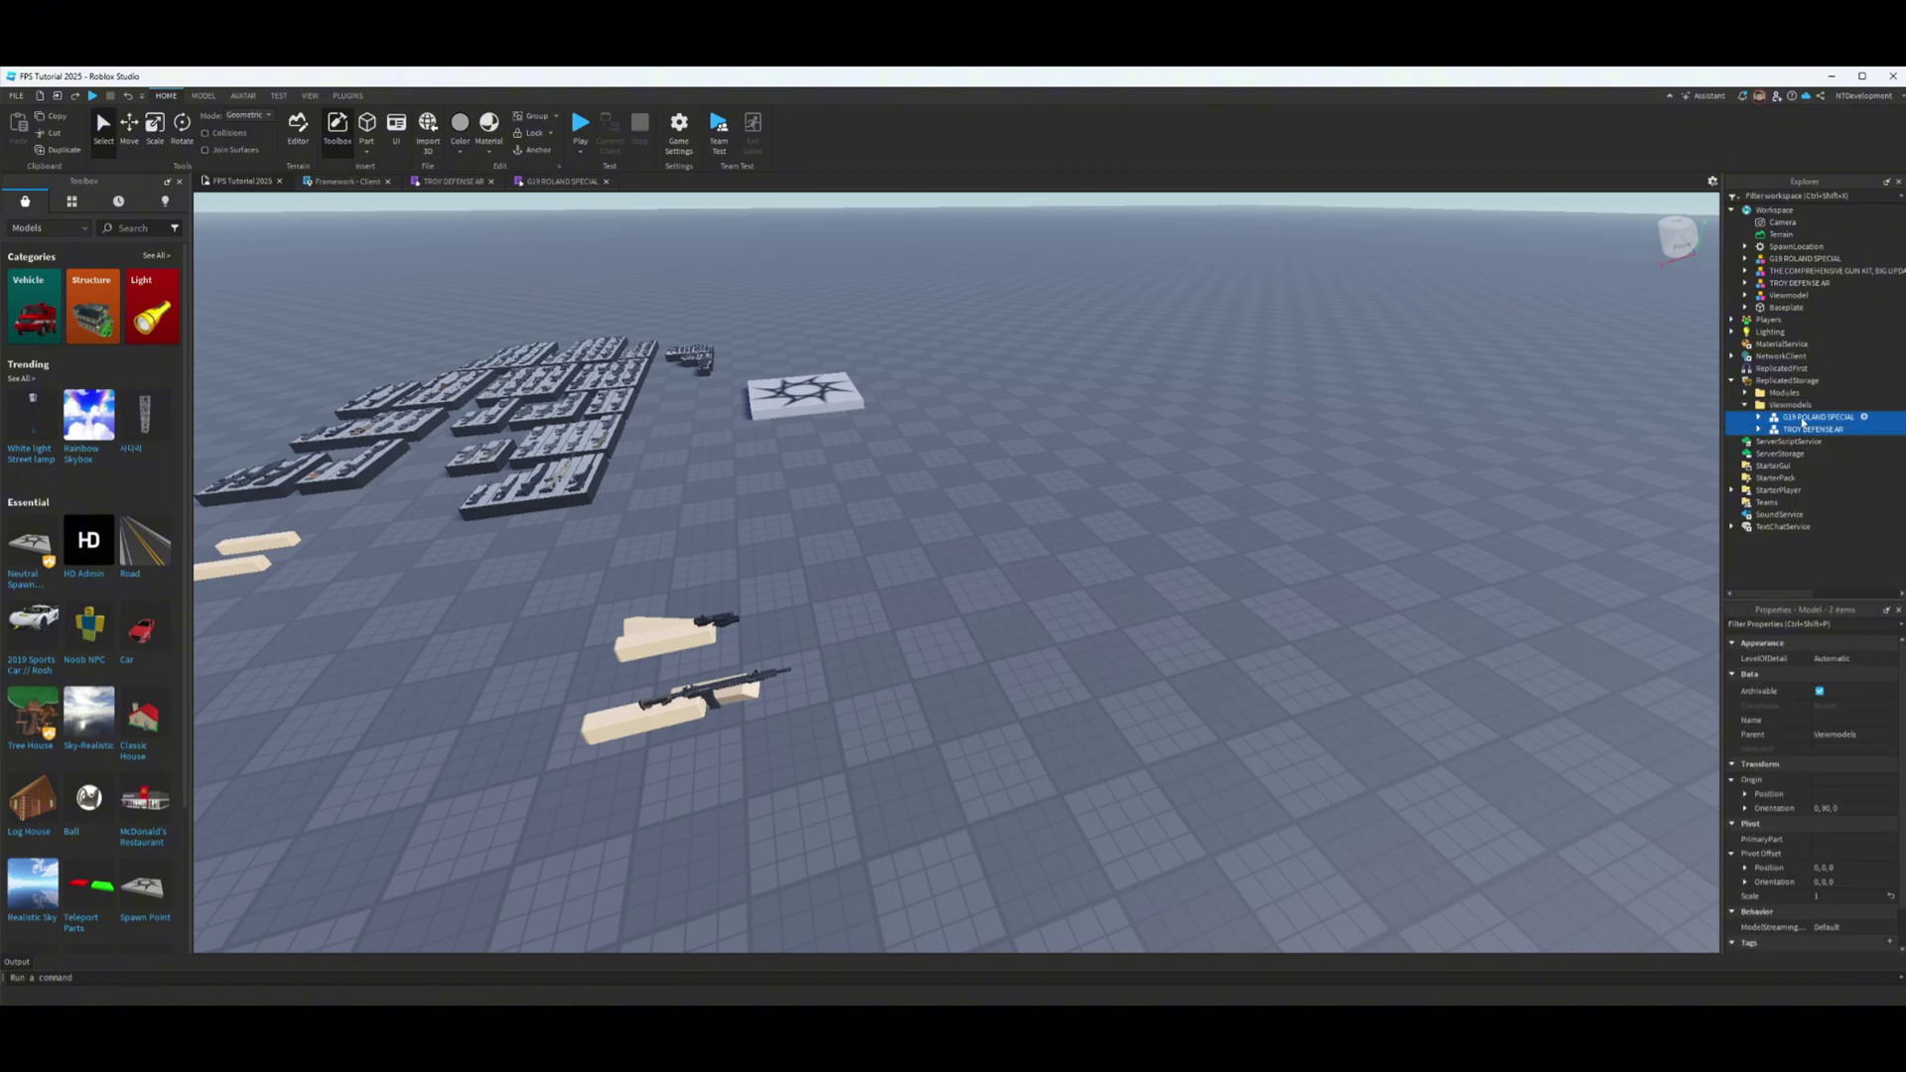
pyautogui.moveTo(1803, 421); pyautogui.dragTo(1783, 214)
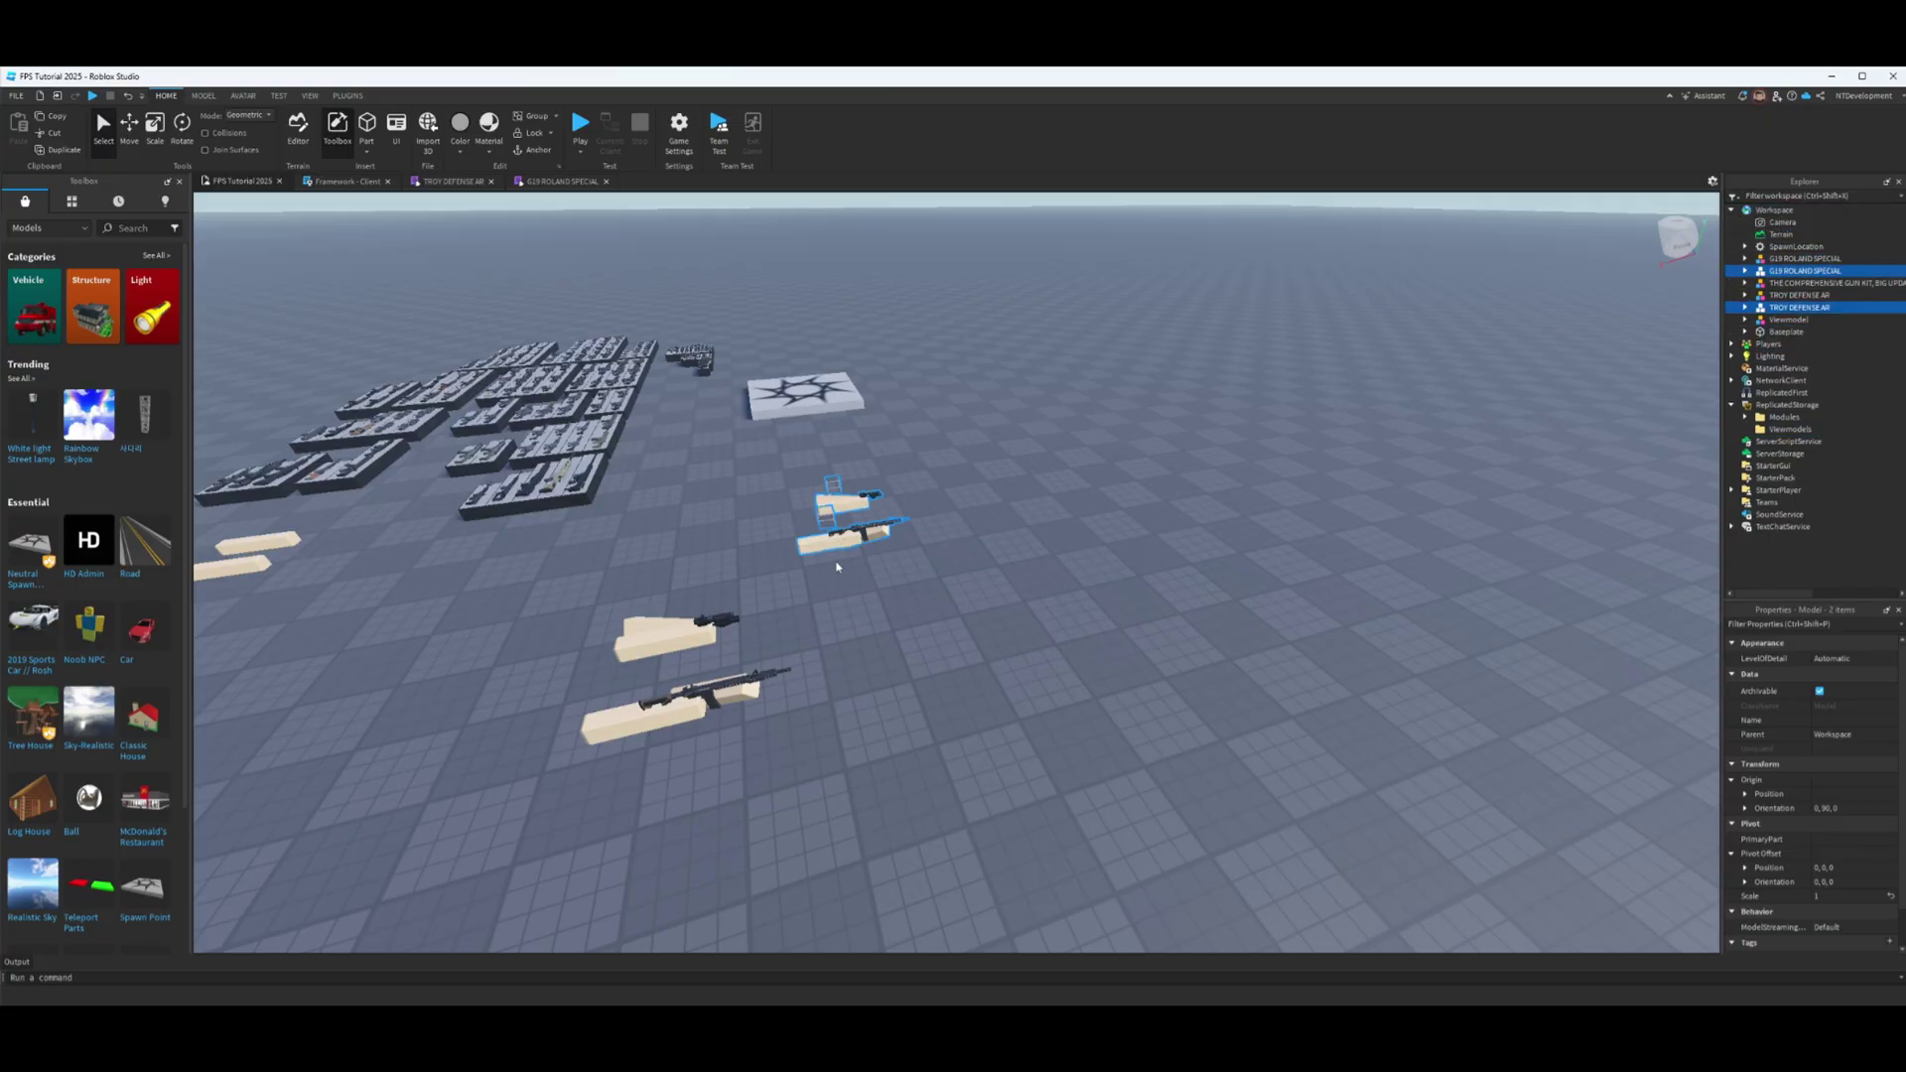
# Delete the older G19 ROLAND SPECIAL and TROY DEFENSE AR copies in the foreground of the scene.
pyautogui.scroll(-3, 996, 532)
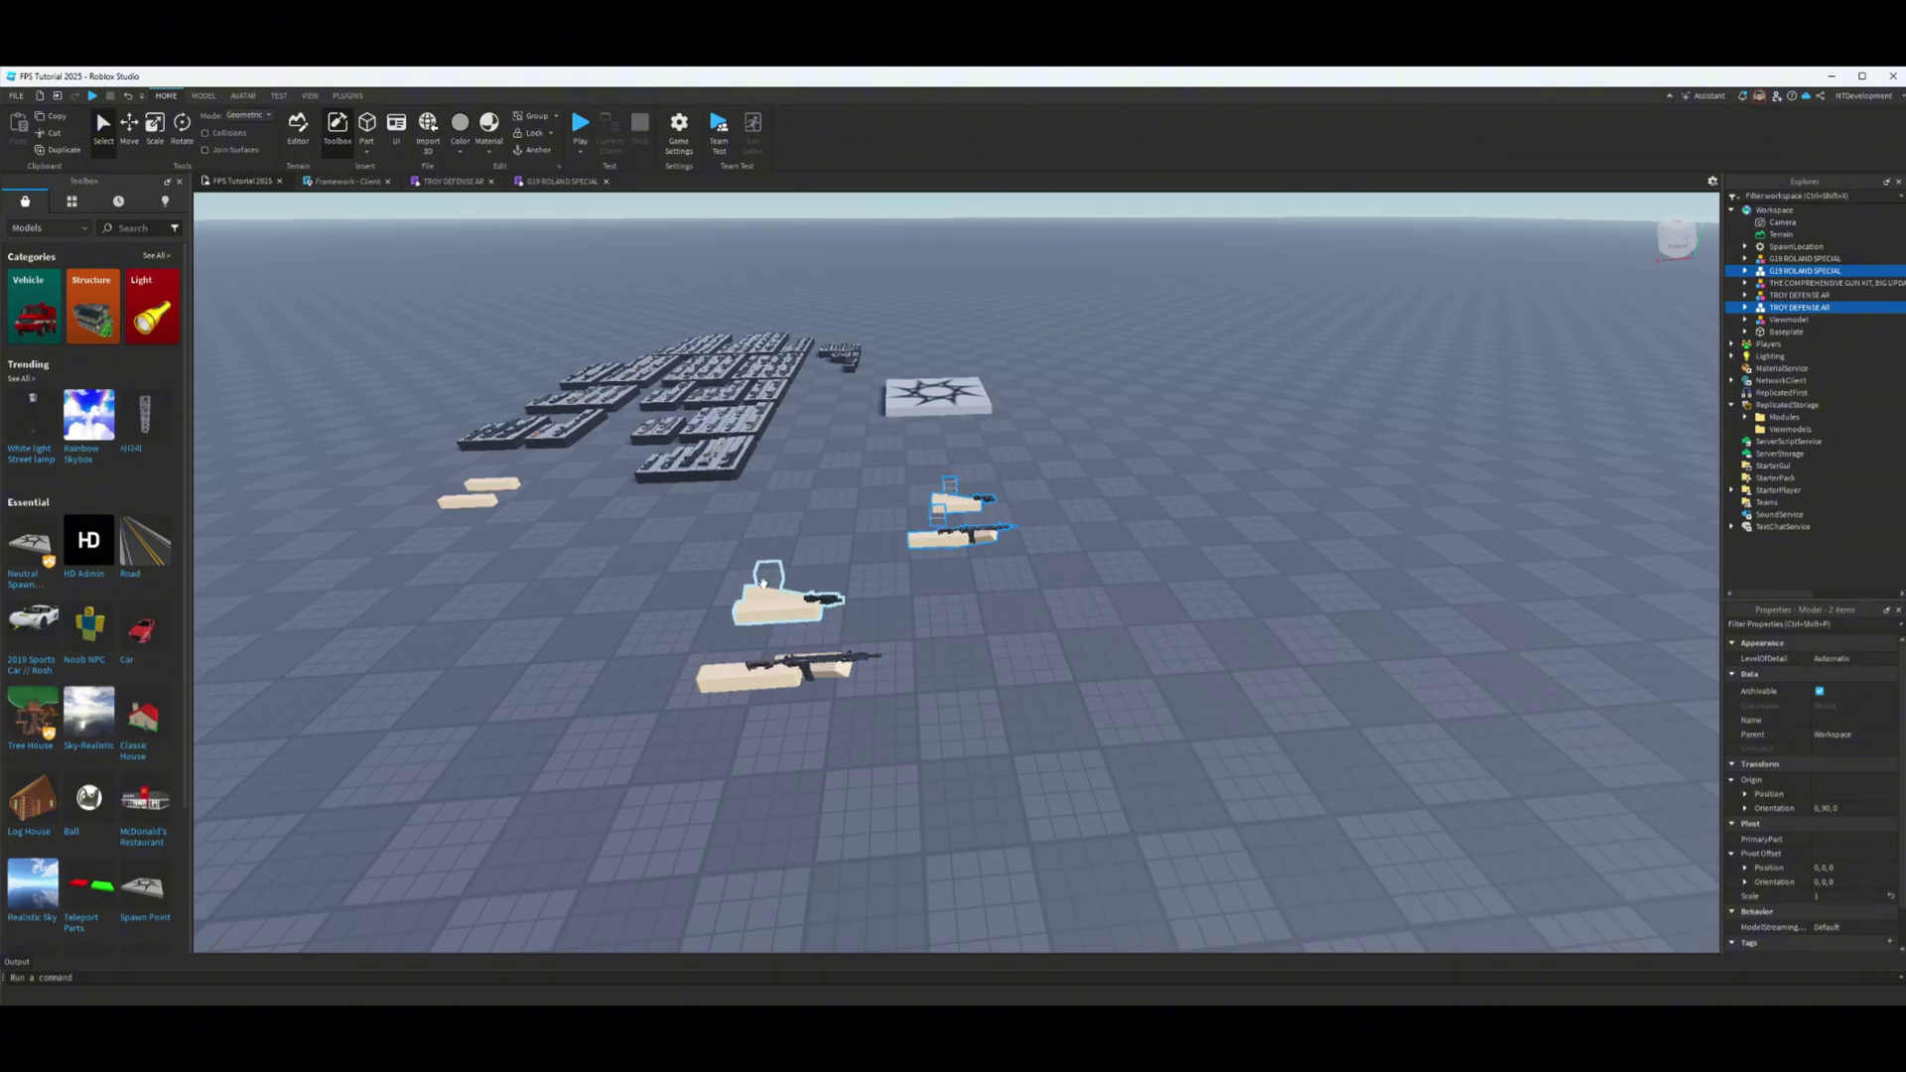
pyautogui.click(715, 570)
pyautogui.moveTo(794, 679); pyautogui.dragTo(804, 707)
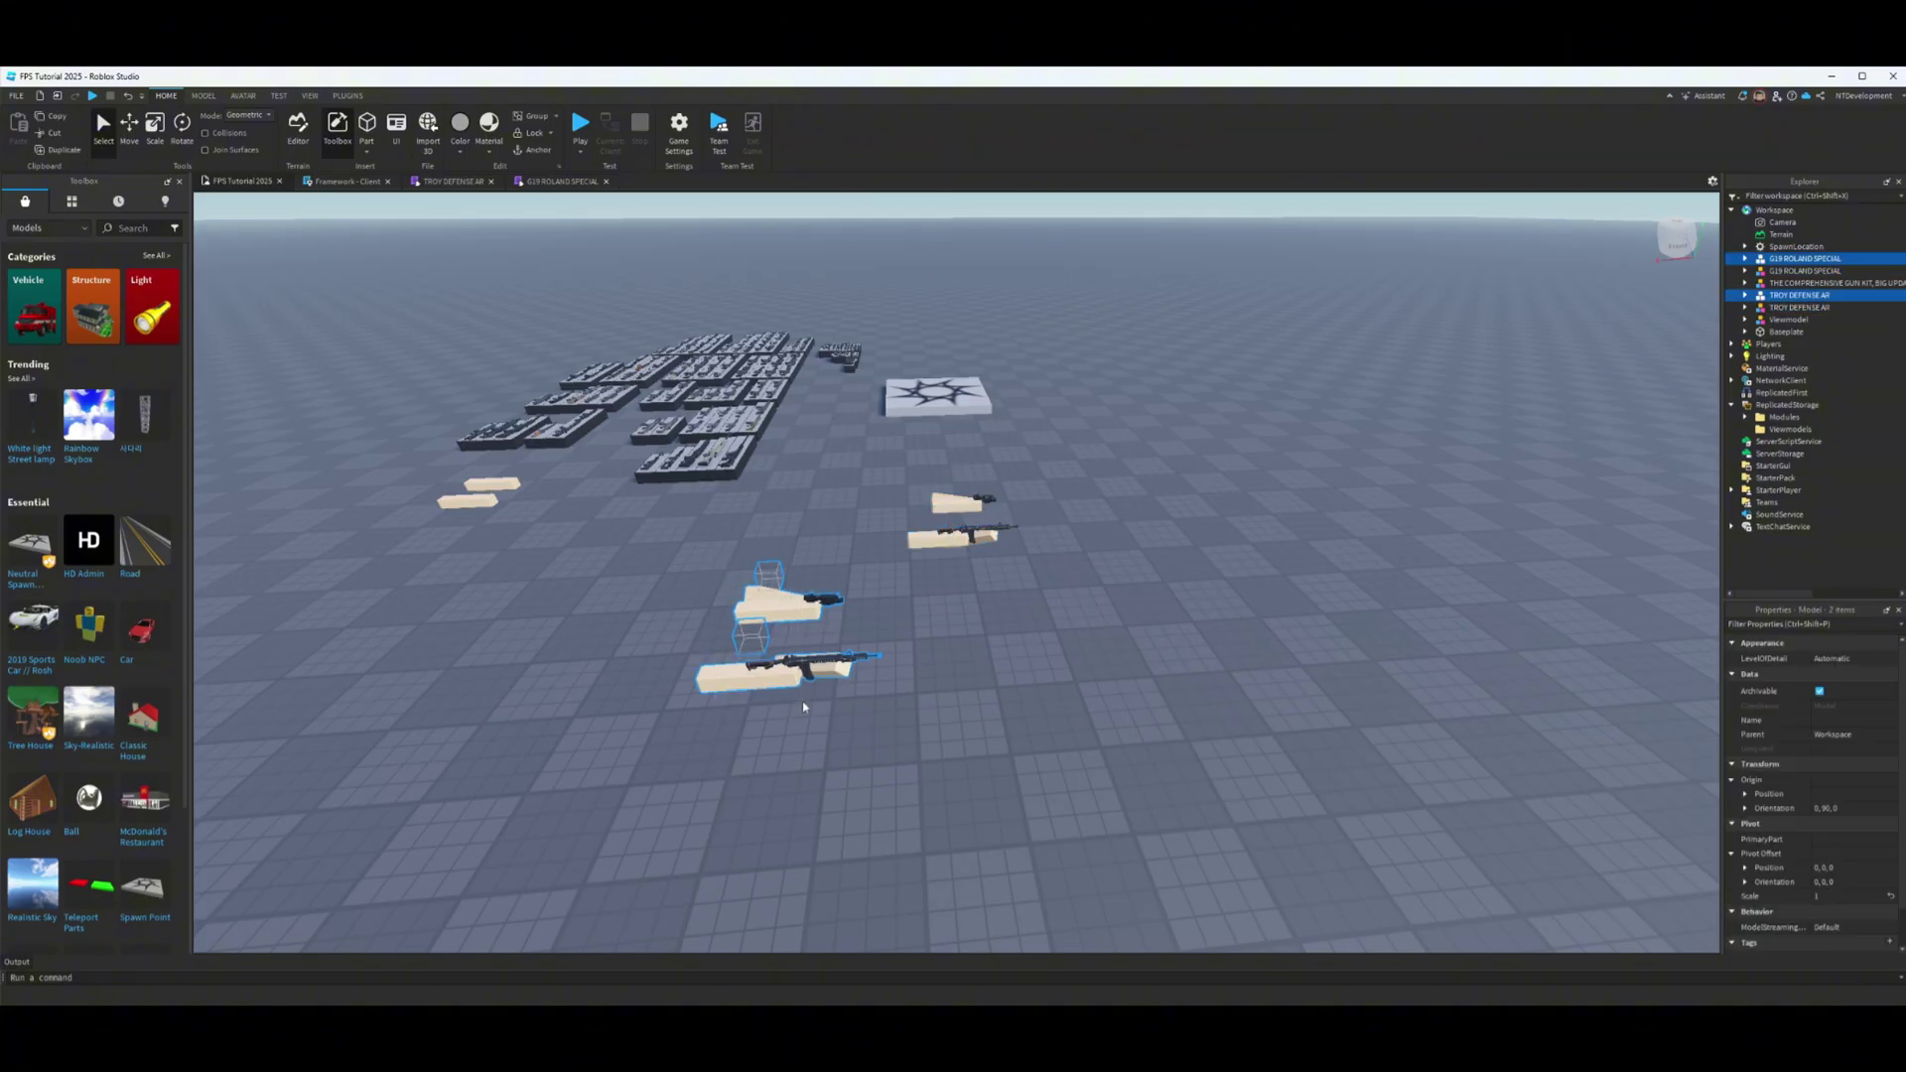
pyautogui.press('Delete')
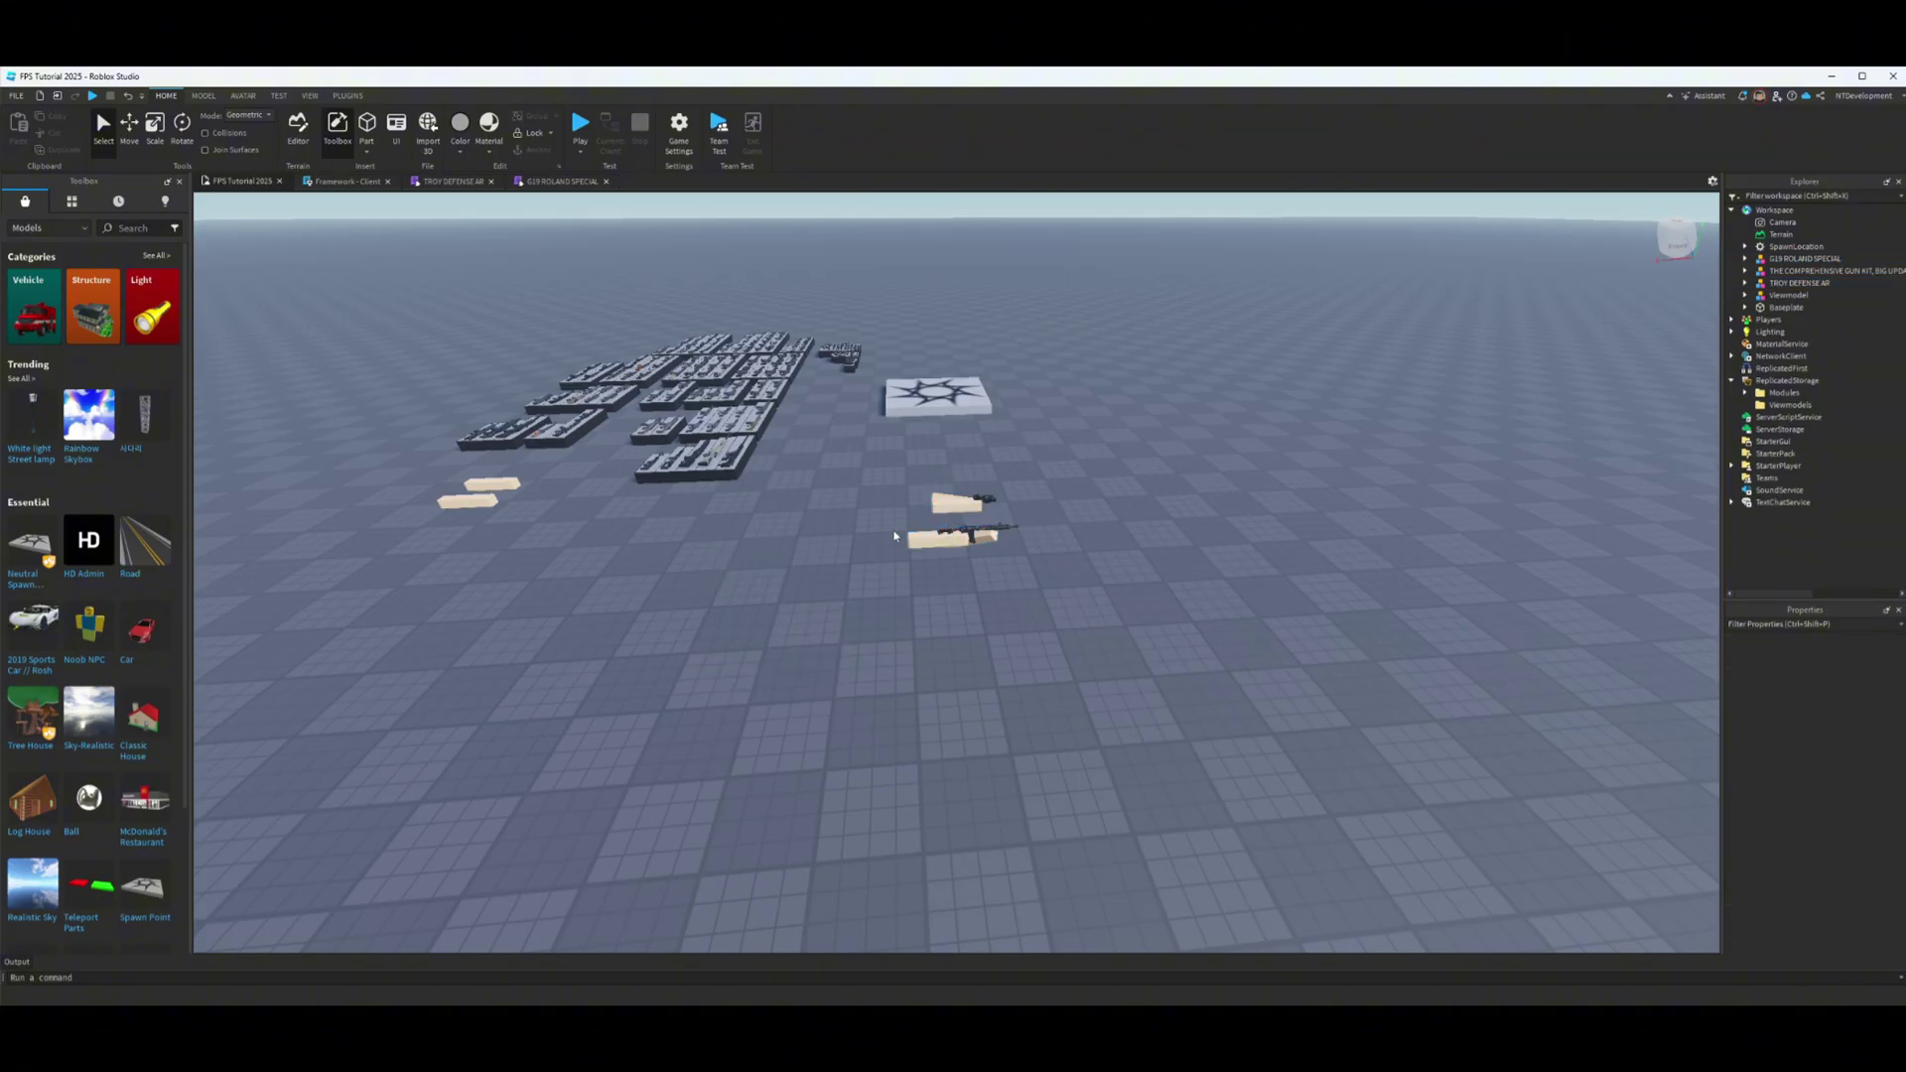
# Move the two remaining viewmodels to an empty area of the baseplate and set the TROY DEFENSE AR apart from the pistol.
pyautogui.moveTo(910, 470); pyautogui.dragTo(982, 593)
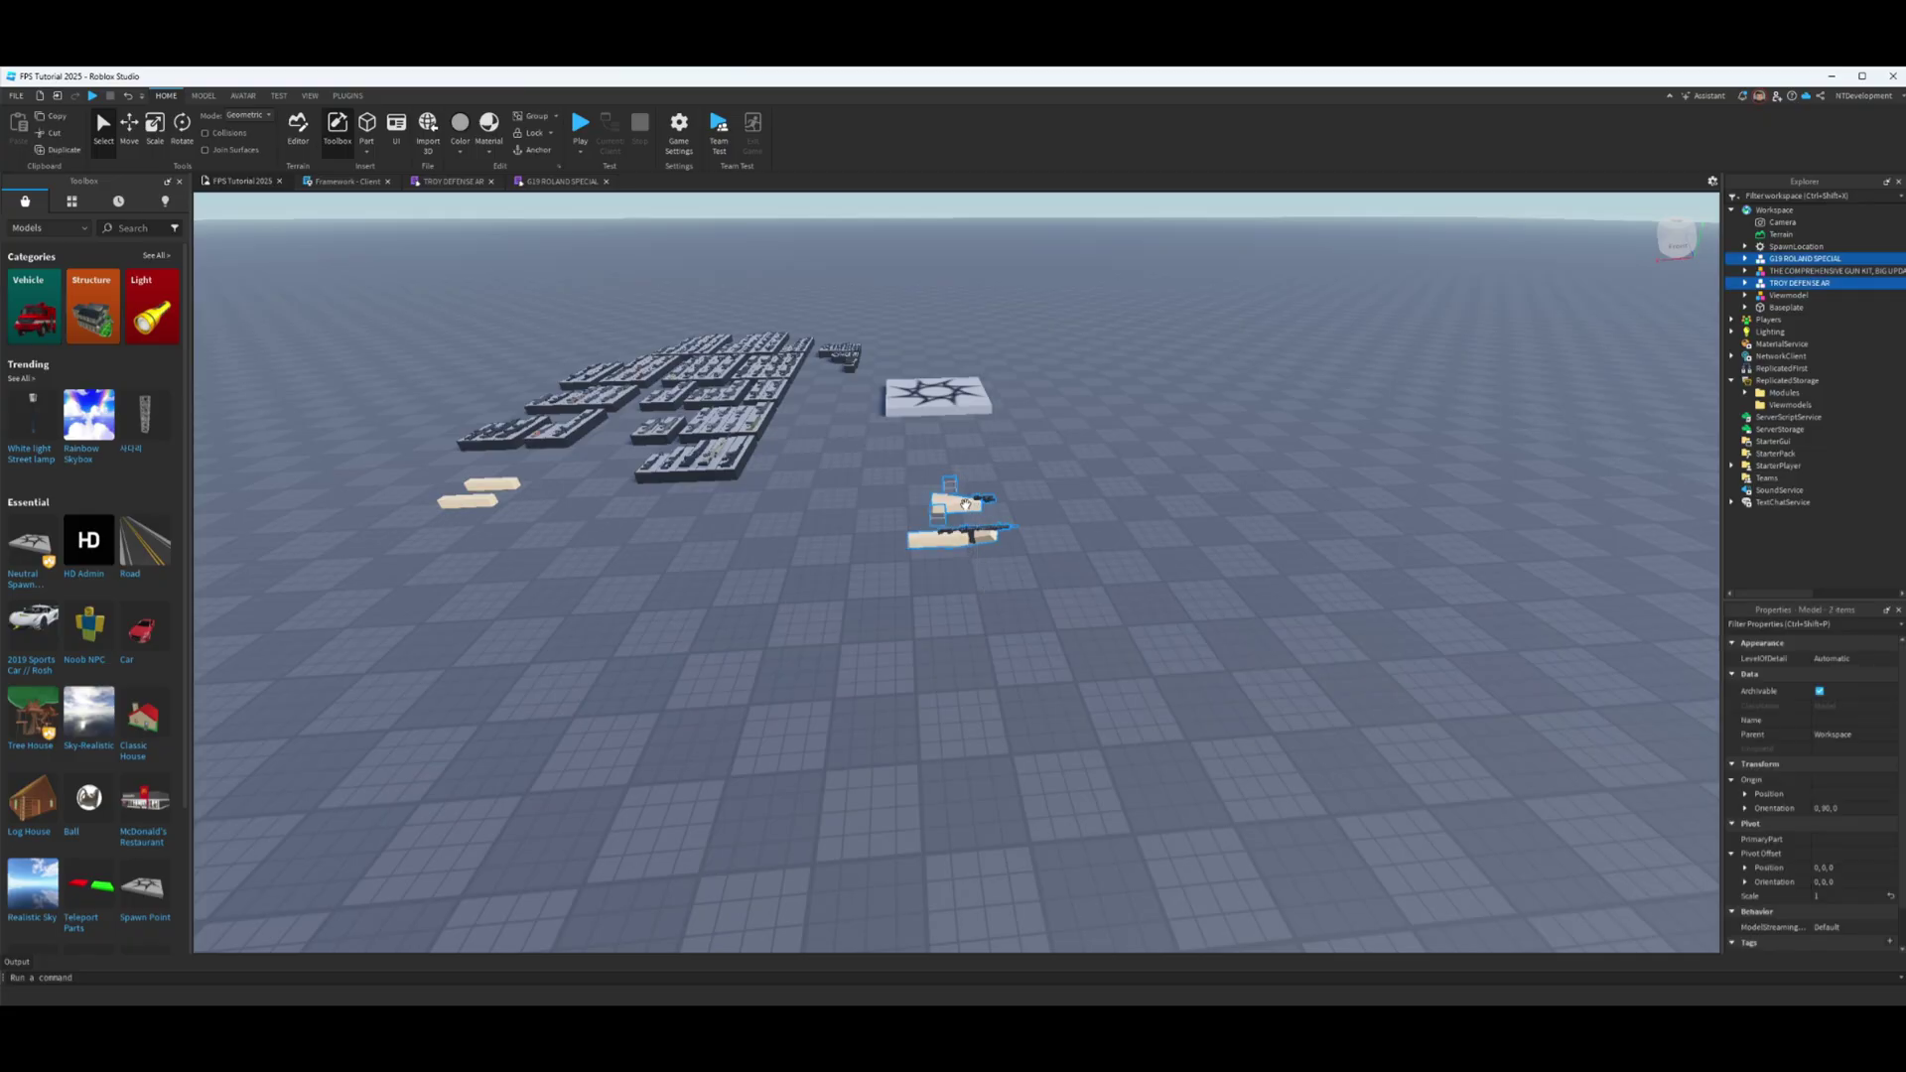
pyautogui.moveTo(965, 505); pyautogui.dragTo(1538, 676)
pyautogui.moveTo(1276, 673); pyautogui.dragTo(1277, 673, button='right')
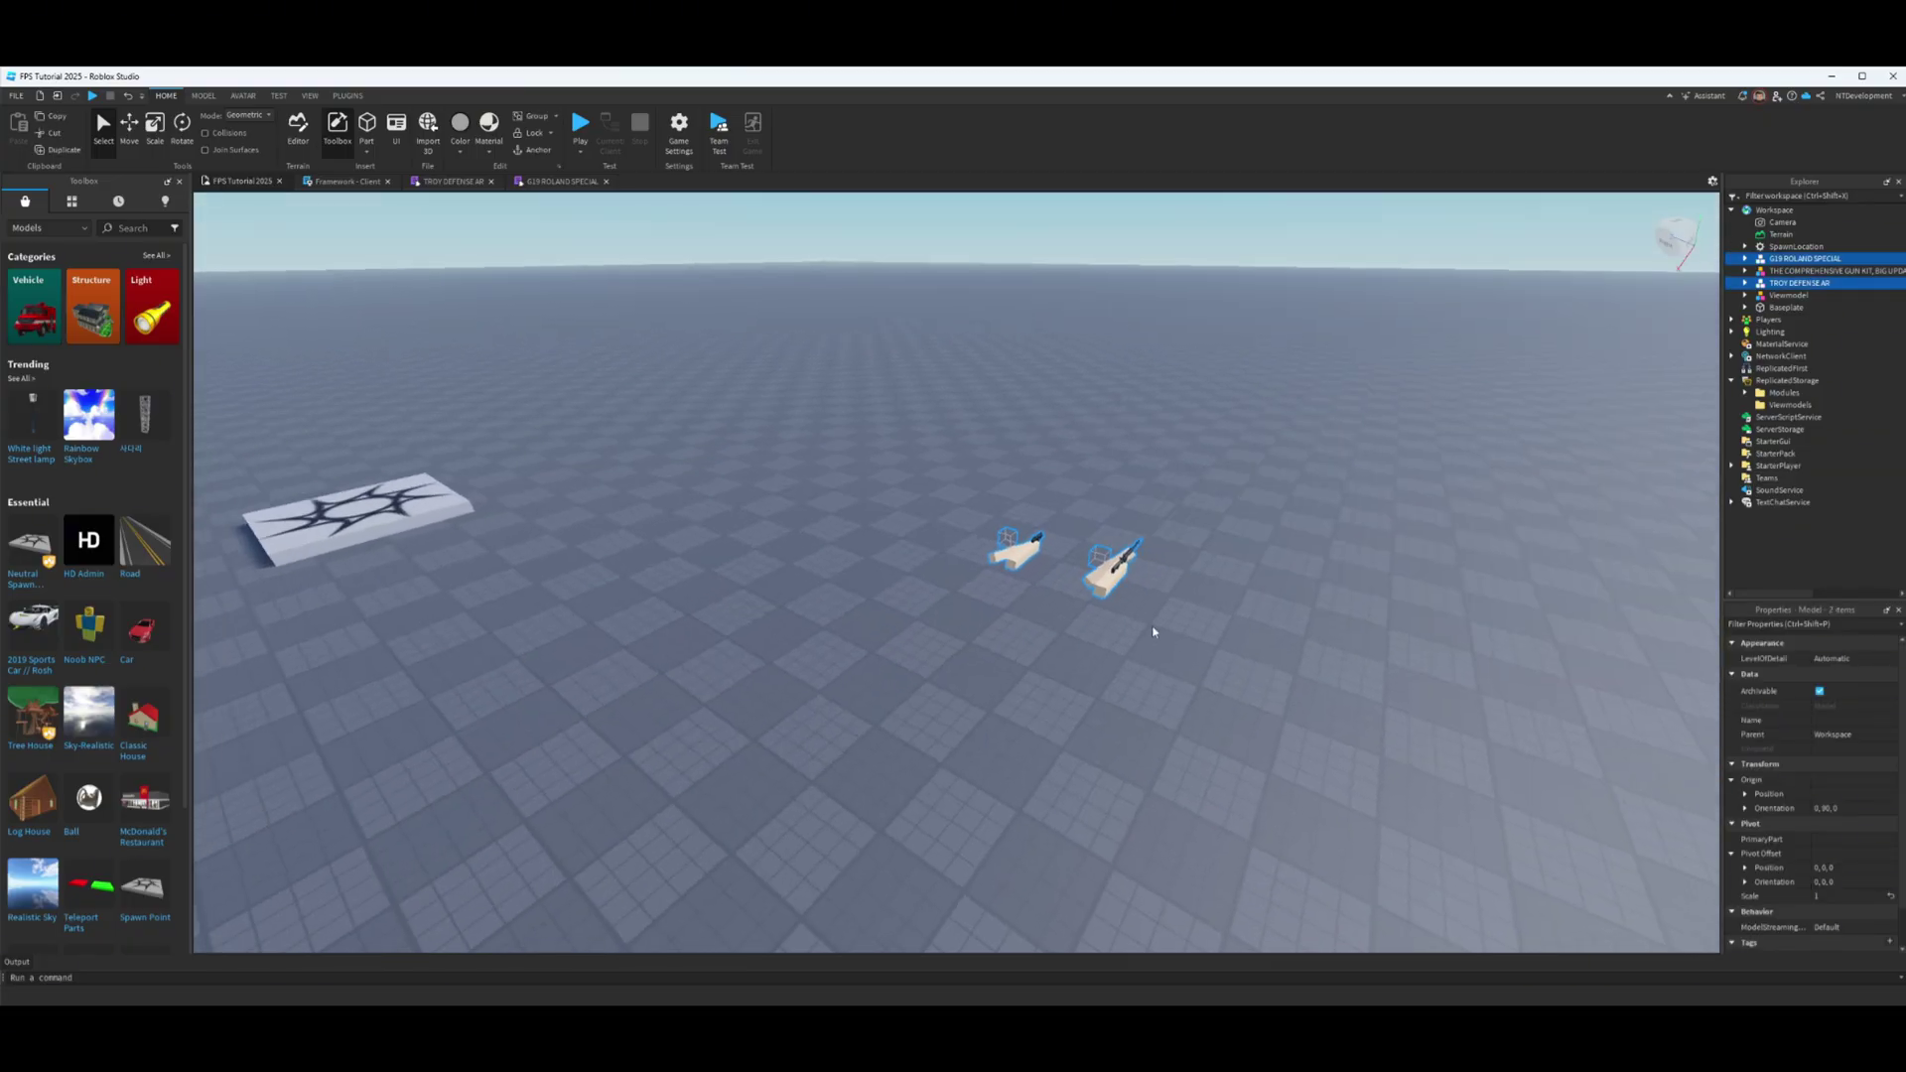
pyautogui.click(1130, 617)
pyautogui.moveTo(1104, 582); pyautogui.dragTo(1263, 650)
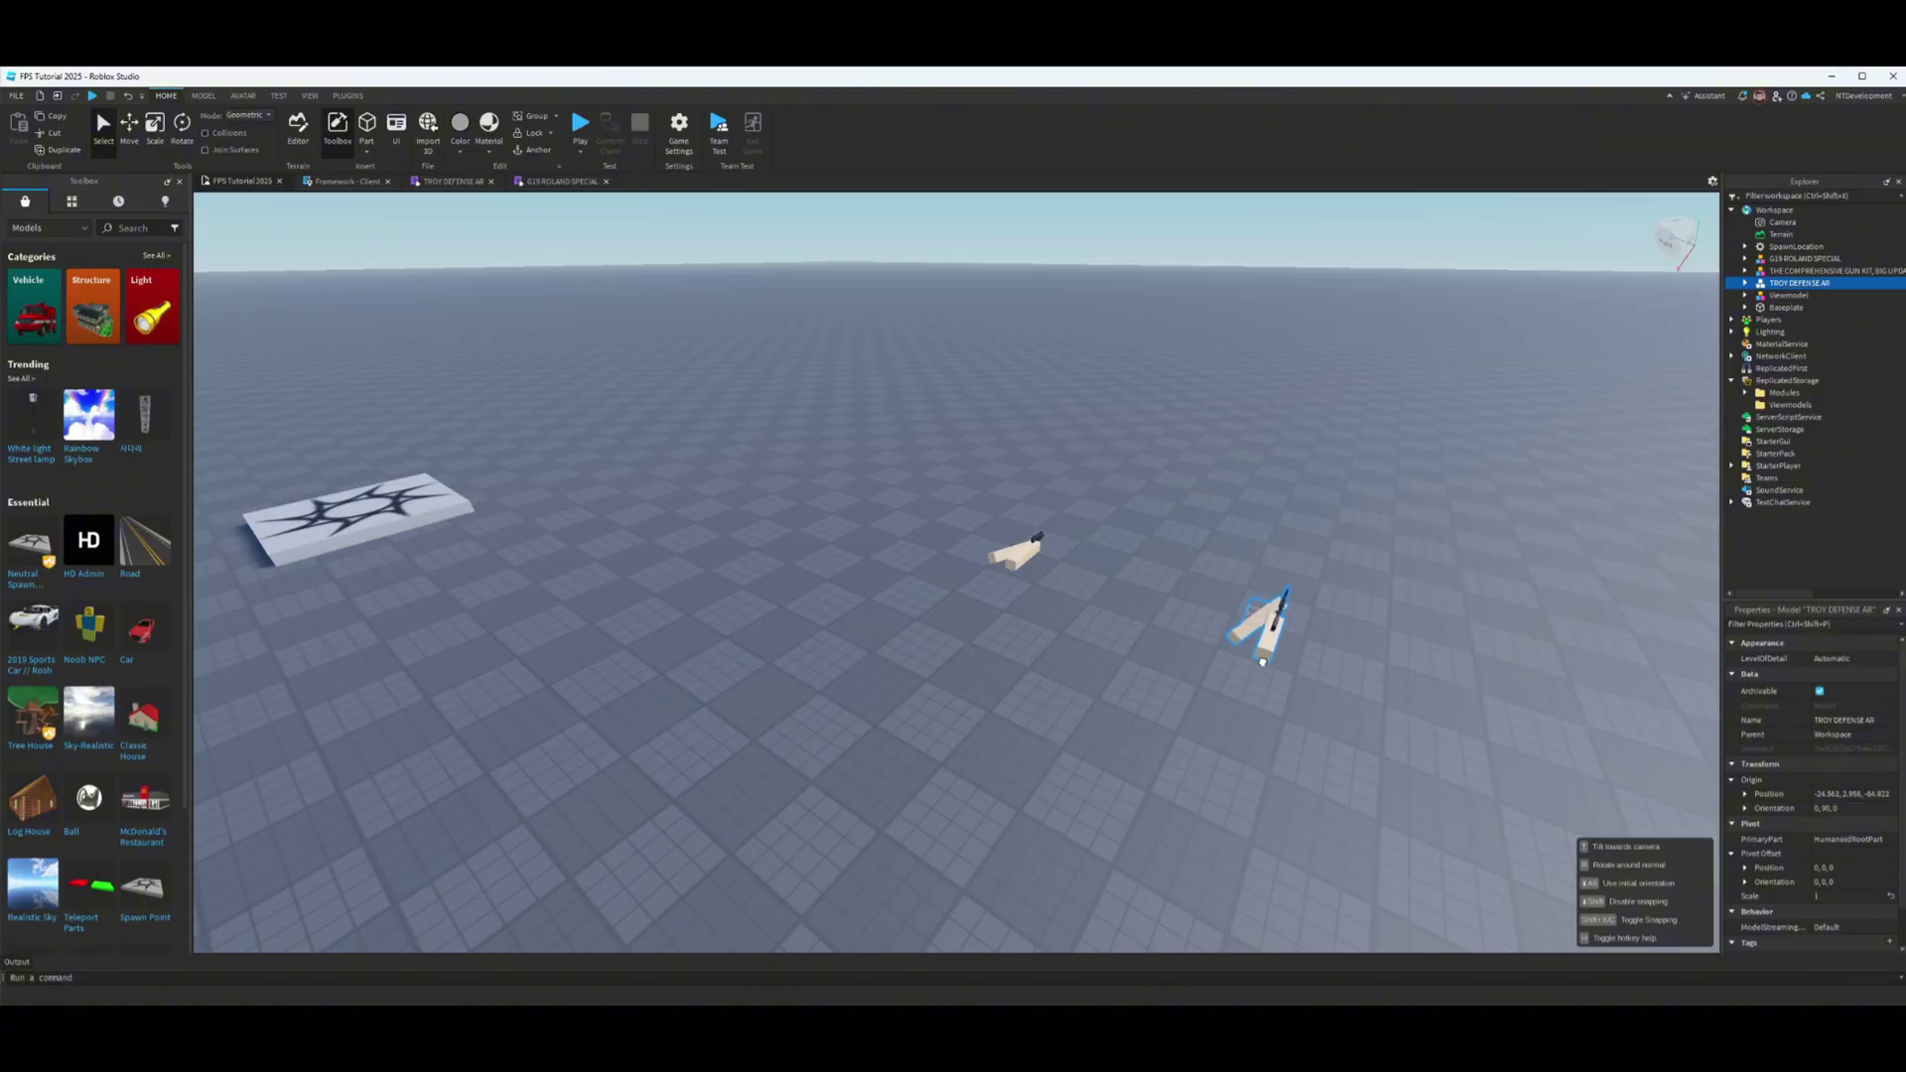
# Reposition the TROY DEFENSE AR viewmodel slightly on the open baseplate, viewing it up close.
pyautogui.moveTo(1255, 750); pyautogui.dragTo(1254, 751, button='right')
pyautogui.press('w')
pyautogui.press('f')
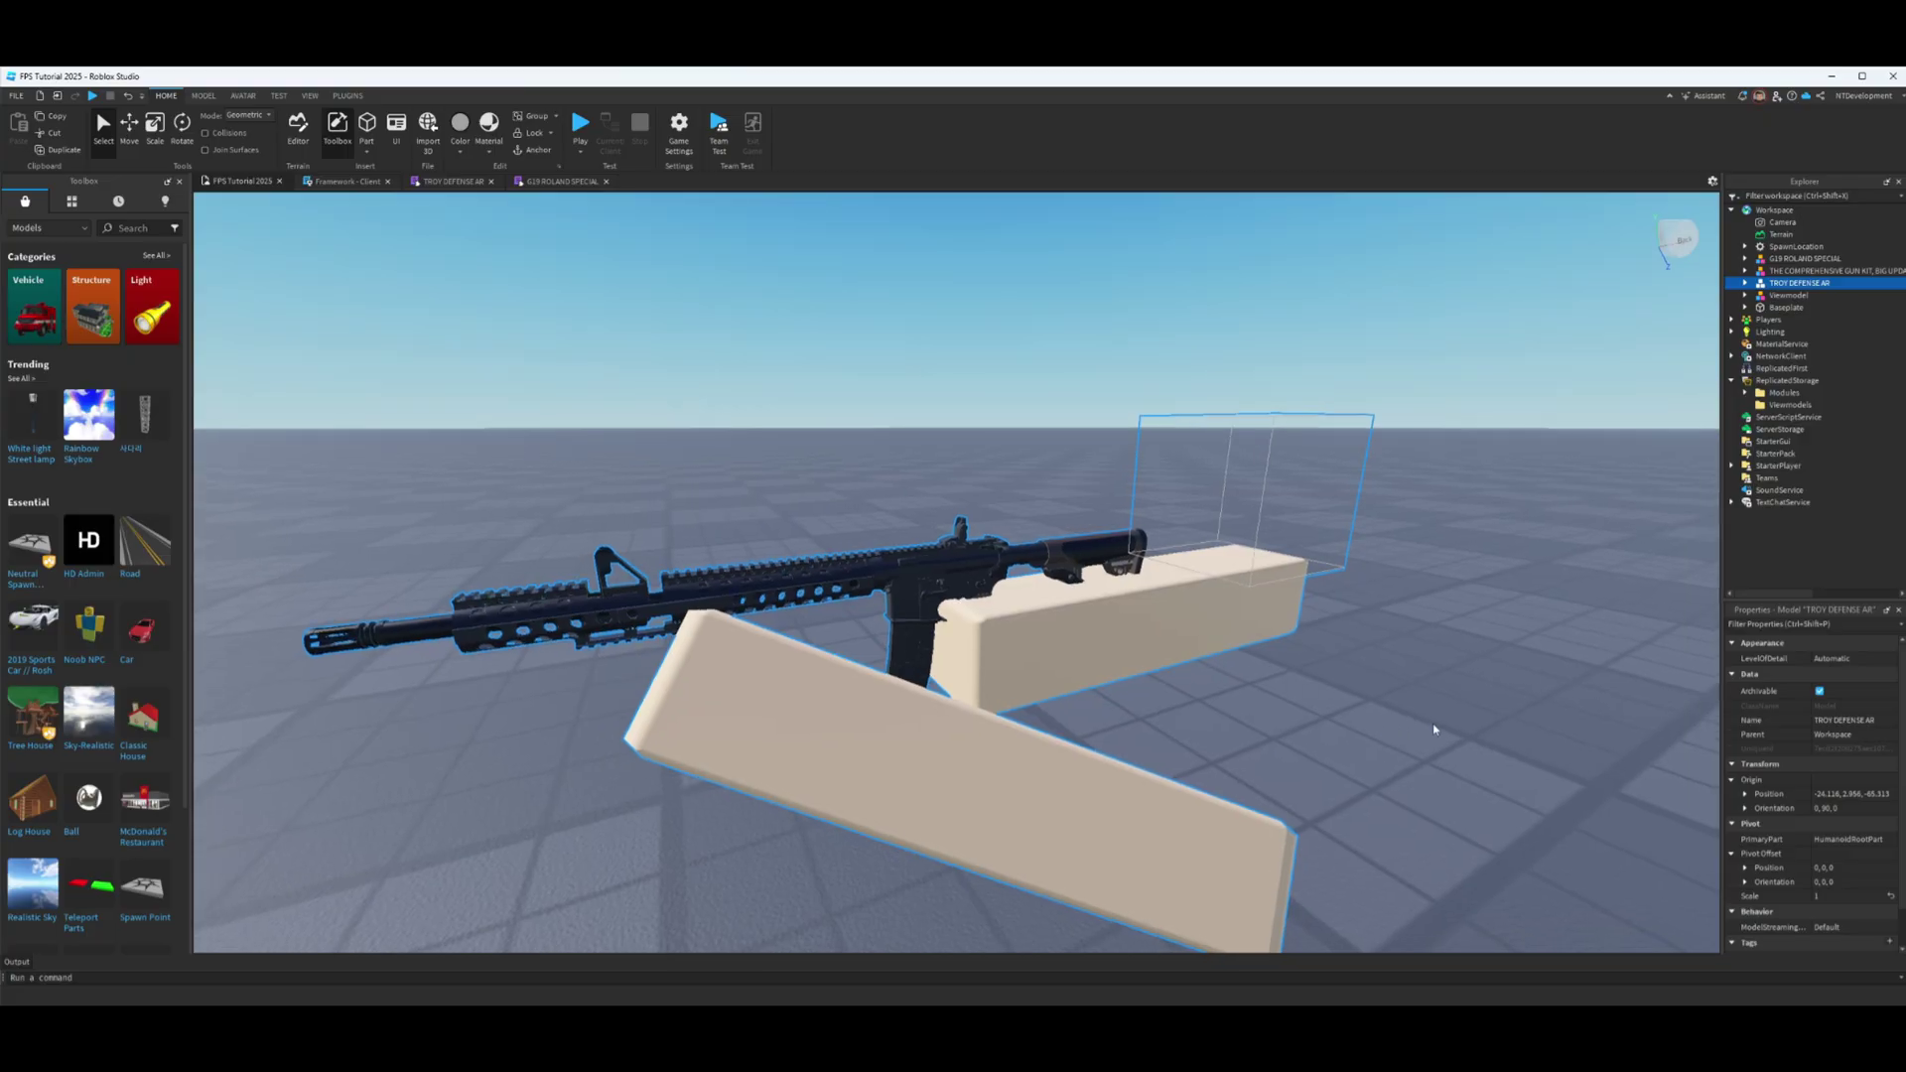
pyautogui.press('d')
pyautogui.moveTo(1434, 727); pyautogui.dragTo(1415, 721, button='right')
pyautogui.press('a')
pyautogui.click(1290, 685)
pyautogui.press('w')
pyautogui.moveTo(1289, 685); pyautogui.dragTo(1290, 685, button='right')
pyautogui.moveTo(1159, 621); pyautogui.dragTo(1298, 645)
pyautogui.moveTo(1143, 568); pyautogui.dragTo(957, 986)
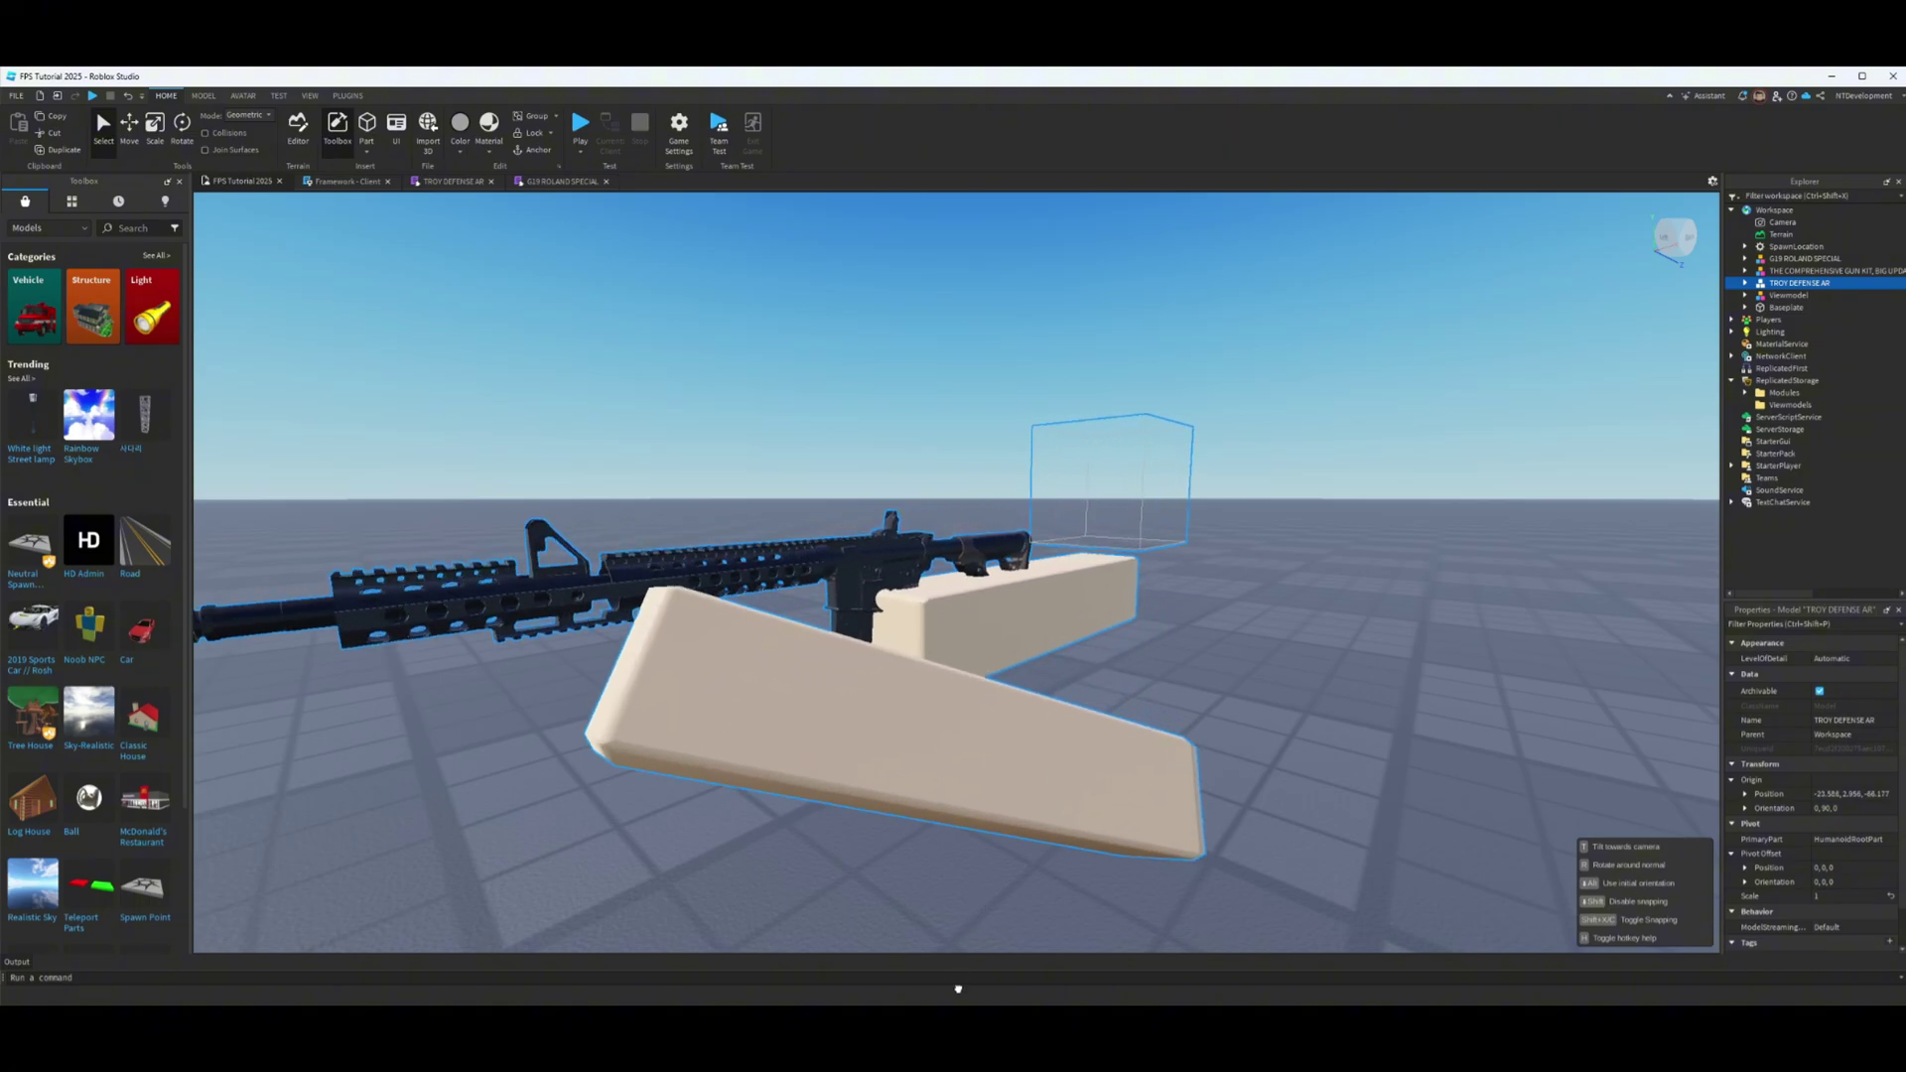
# Expand the TROY DEFENSE AR model's parts and examine the rifle and arms from several angles.
pyautogui.click(1745, 283)
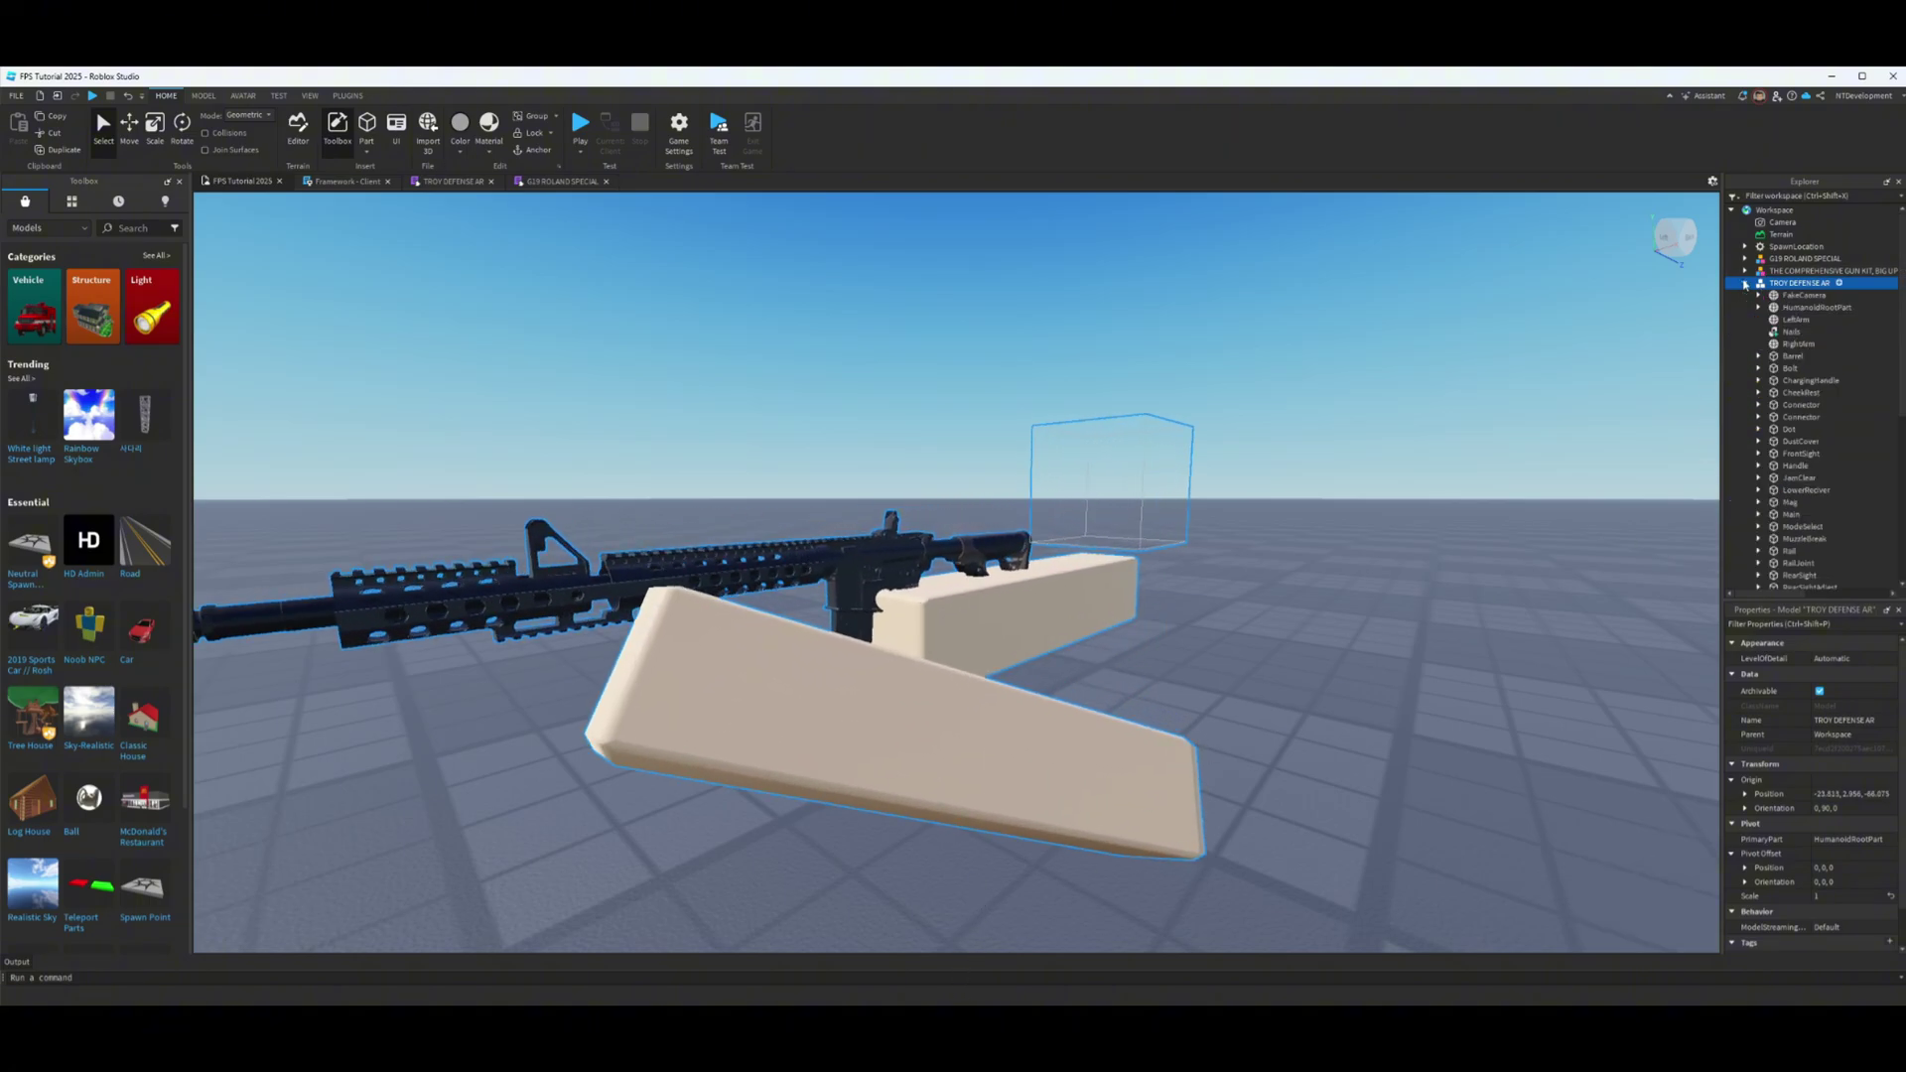
pyautogui.moveTo(1408, 403); pyautogui.dragTo(1407, 403, button='right')
pyautogui.press('w')
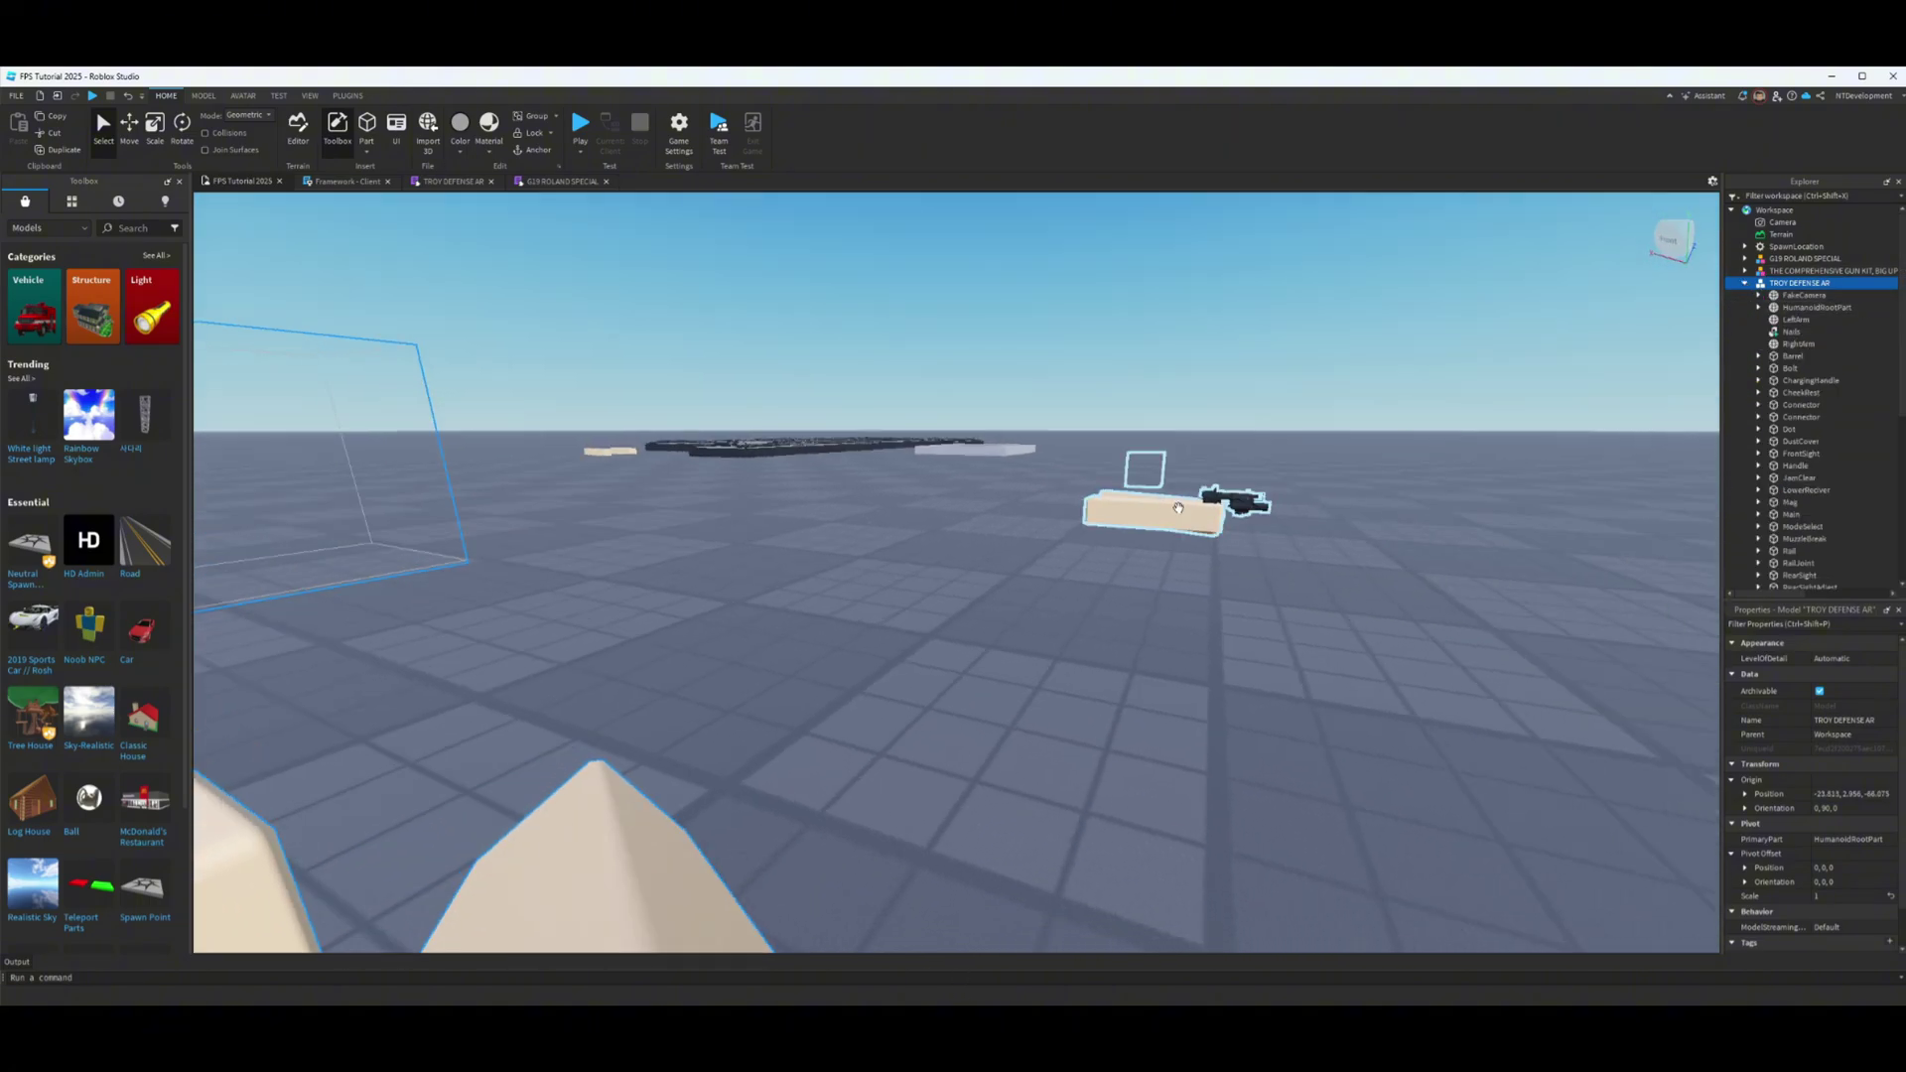
pyautogui.press('s')
pyautogui.moveTo(1400, 504); pyautogui.dragTo(1399, 504, button='right')
pyautogui.press('d')
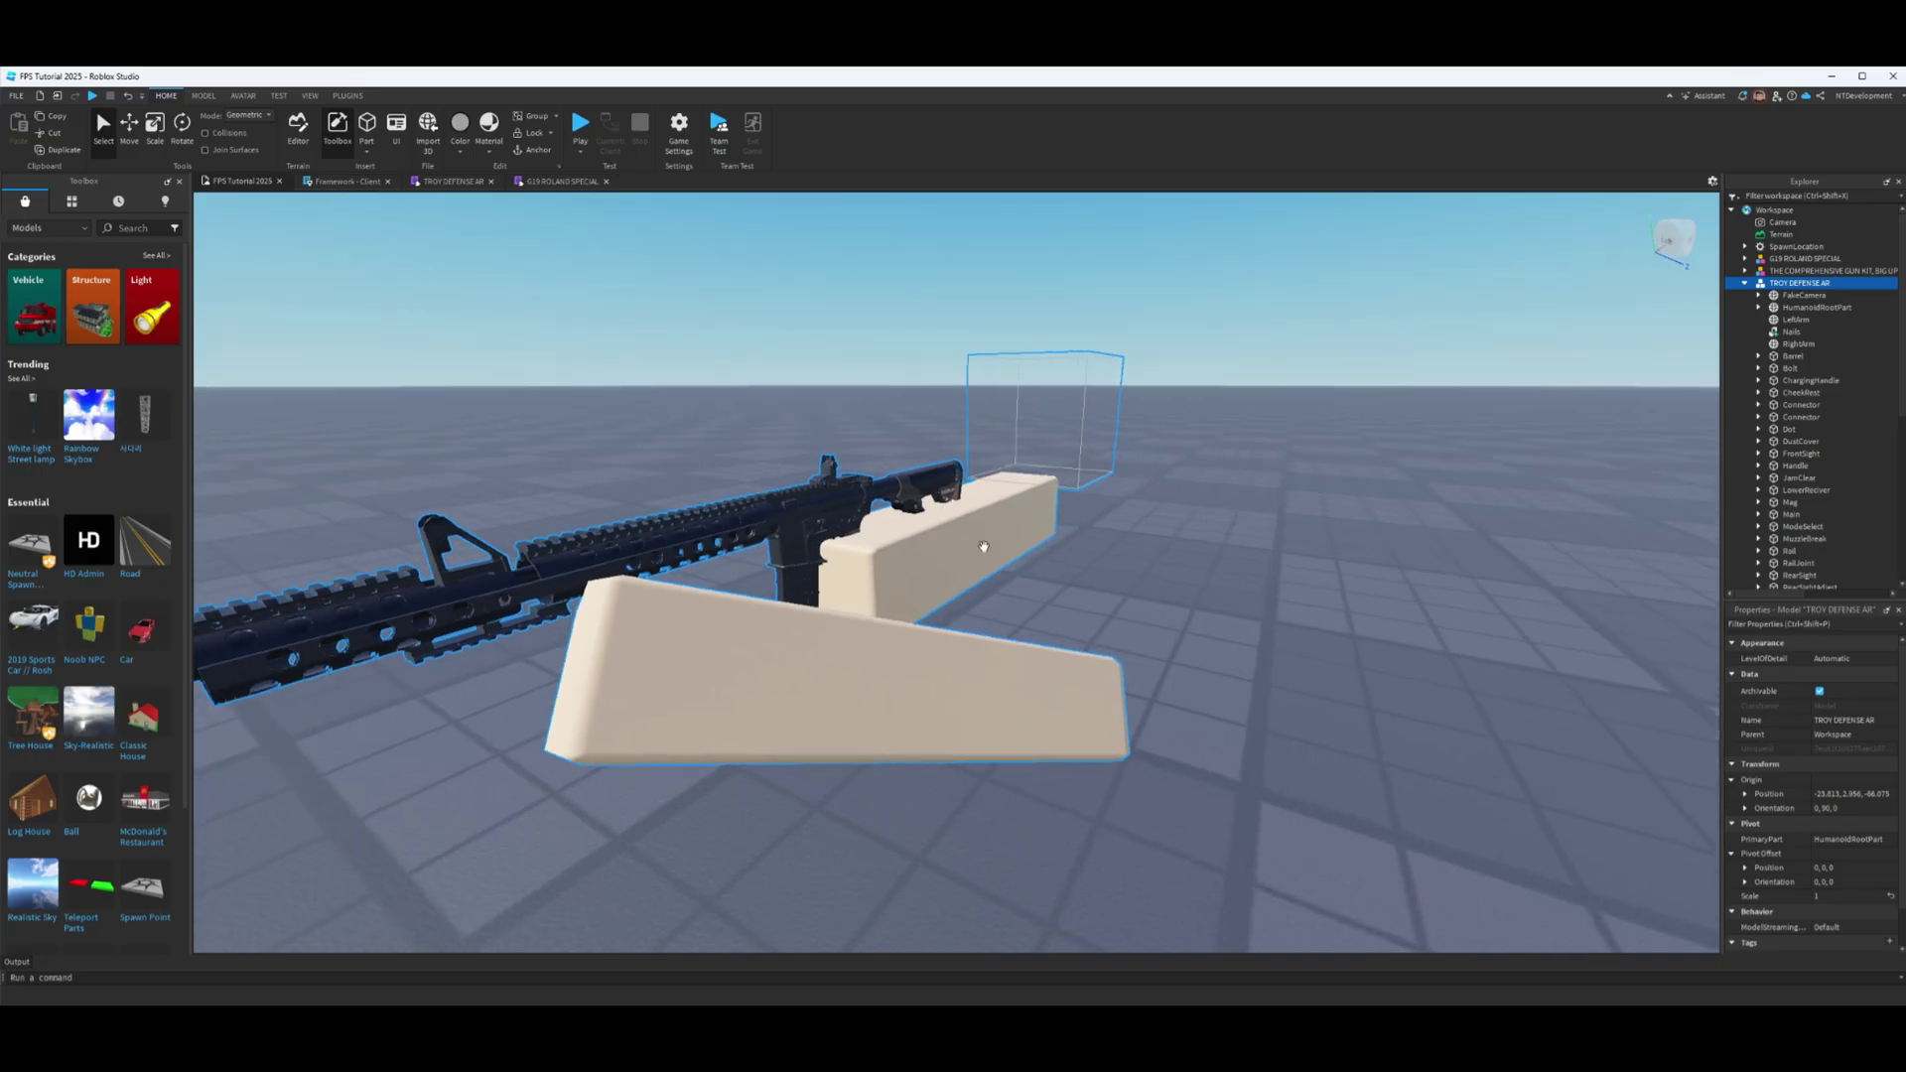
pyautogui.moveTo(894, 512); pyautogui.dragTo(894, 512, button='right')
pyautogui.press('w')
pyautogui.press('s')
pyautogui.moveTo(1117, 495); pyautogui.dragTo(1118, 496, button='right')
pyautogui.press('s')
pyautogui.moveTo(1028, 419); pyautogui.dragTo(1028, 419, button='right')
pyautogui.moveTo(1197, 425); pyautogui.dragTo(1197, 425, button='right')
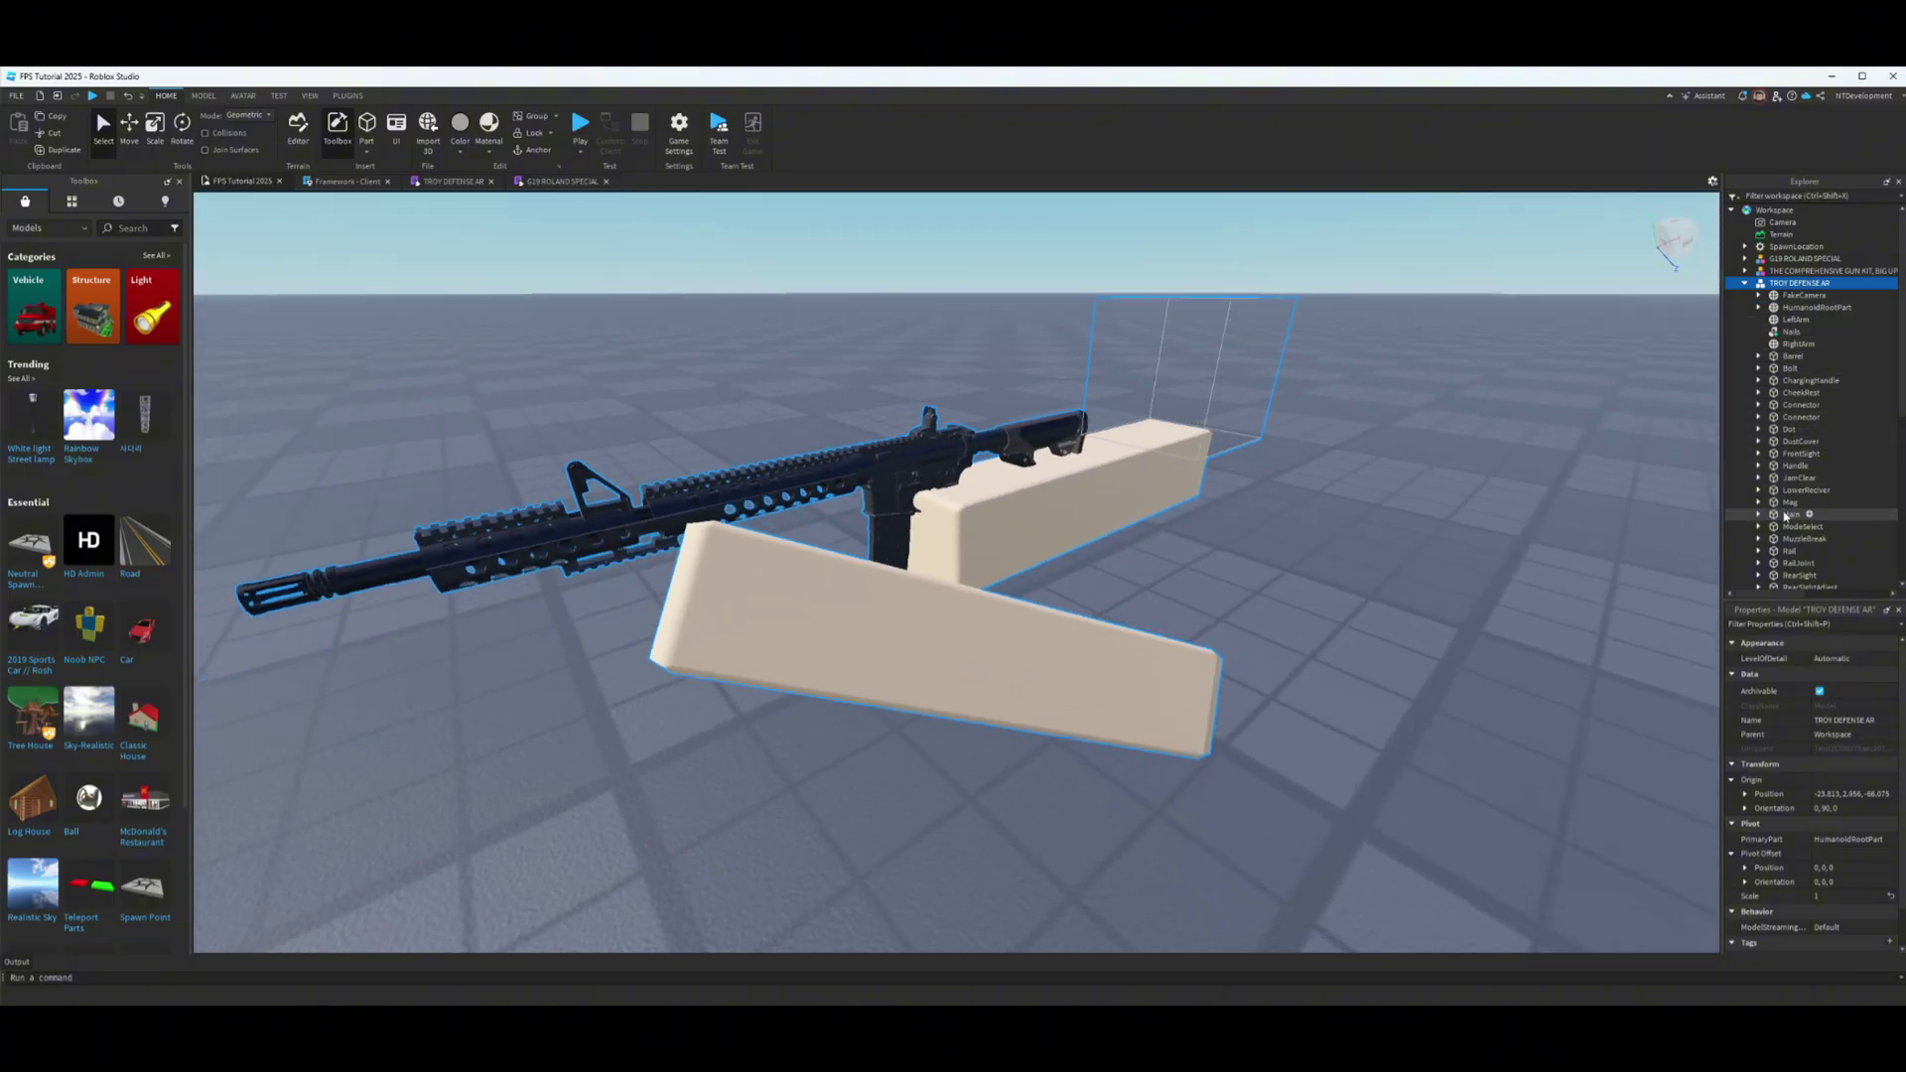
# Duplicate the Main part inside the TROY DEFENSE AR model and expand the copy's contents.
pyautogui.click(1788, 515)
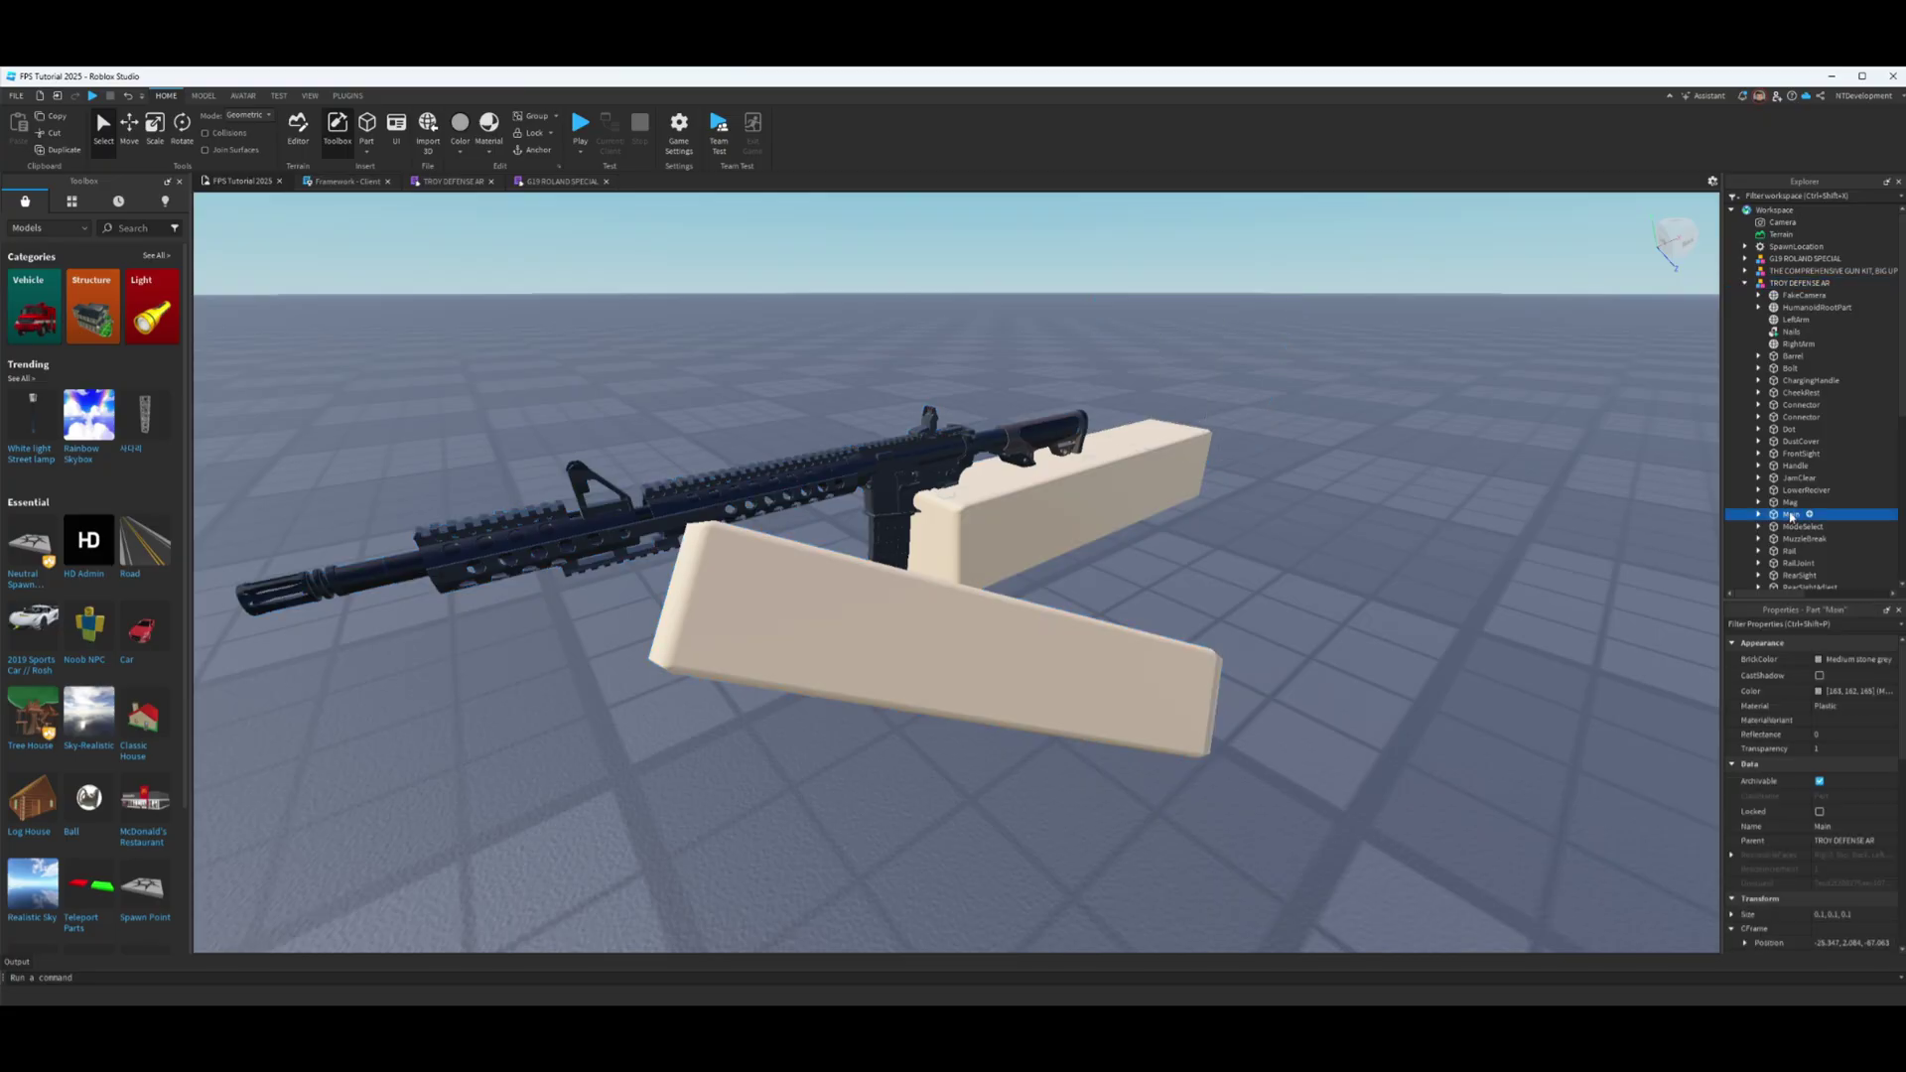
pyautogui.hotkey('ctrl', 'd')
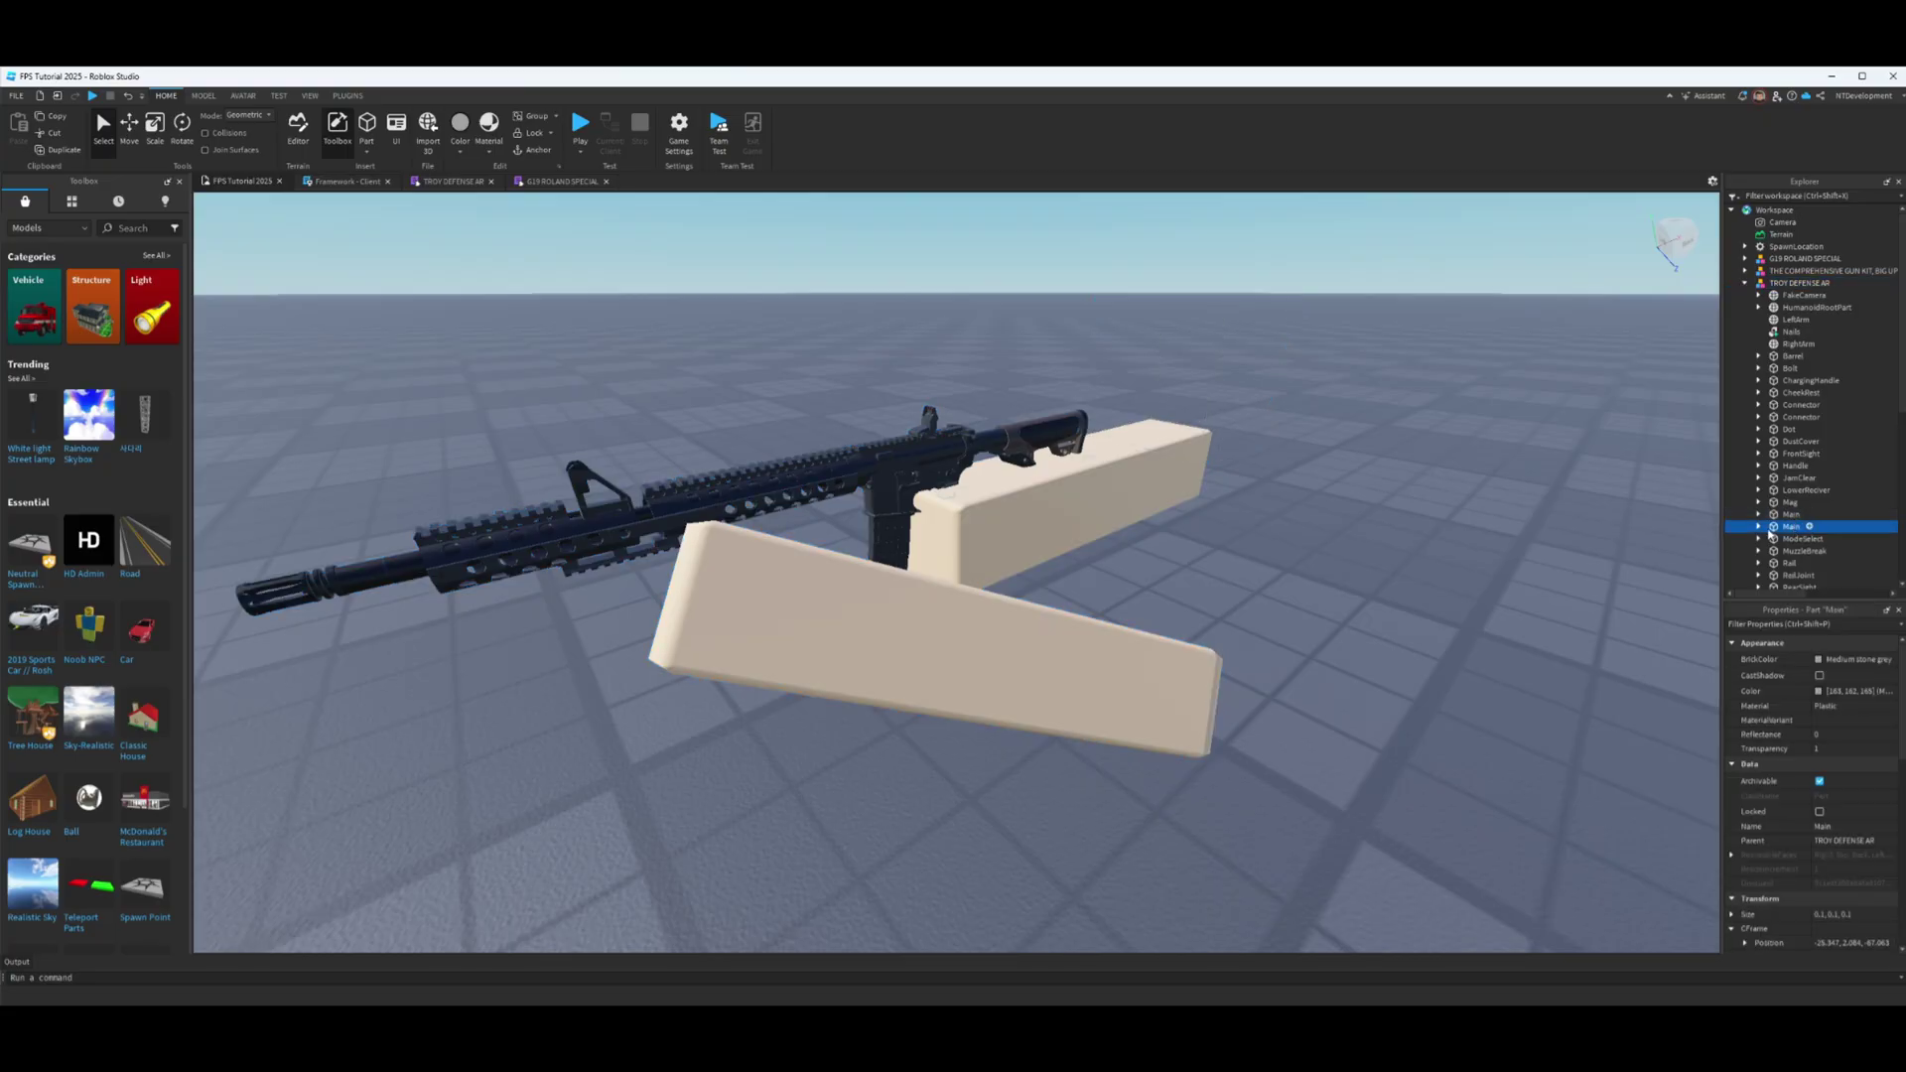
pyautogui.click(1758, 527)
# Delete all the welds and motor joints inside the duplicated Main part of the TROY DEFENSE AR.
pyautogui.scroll(-8, 1786, 516)
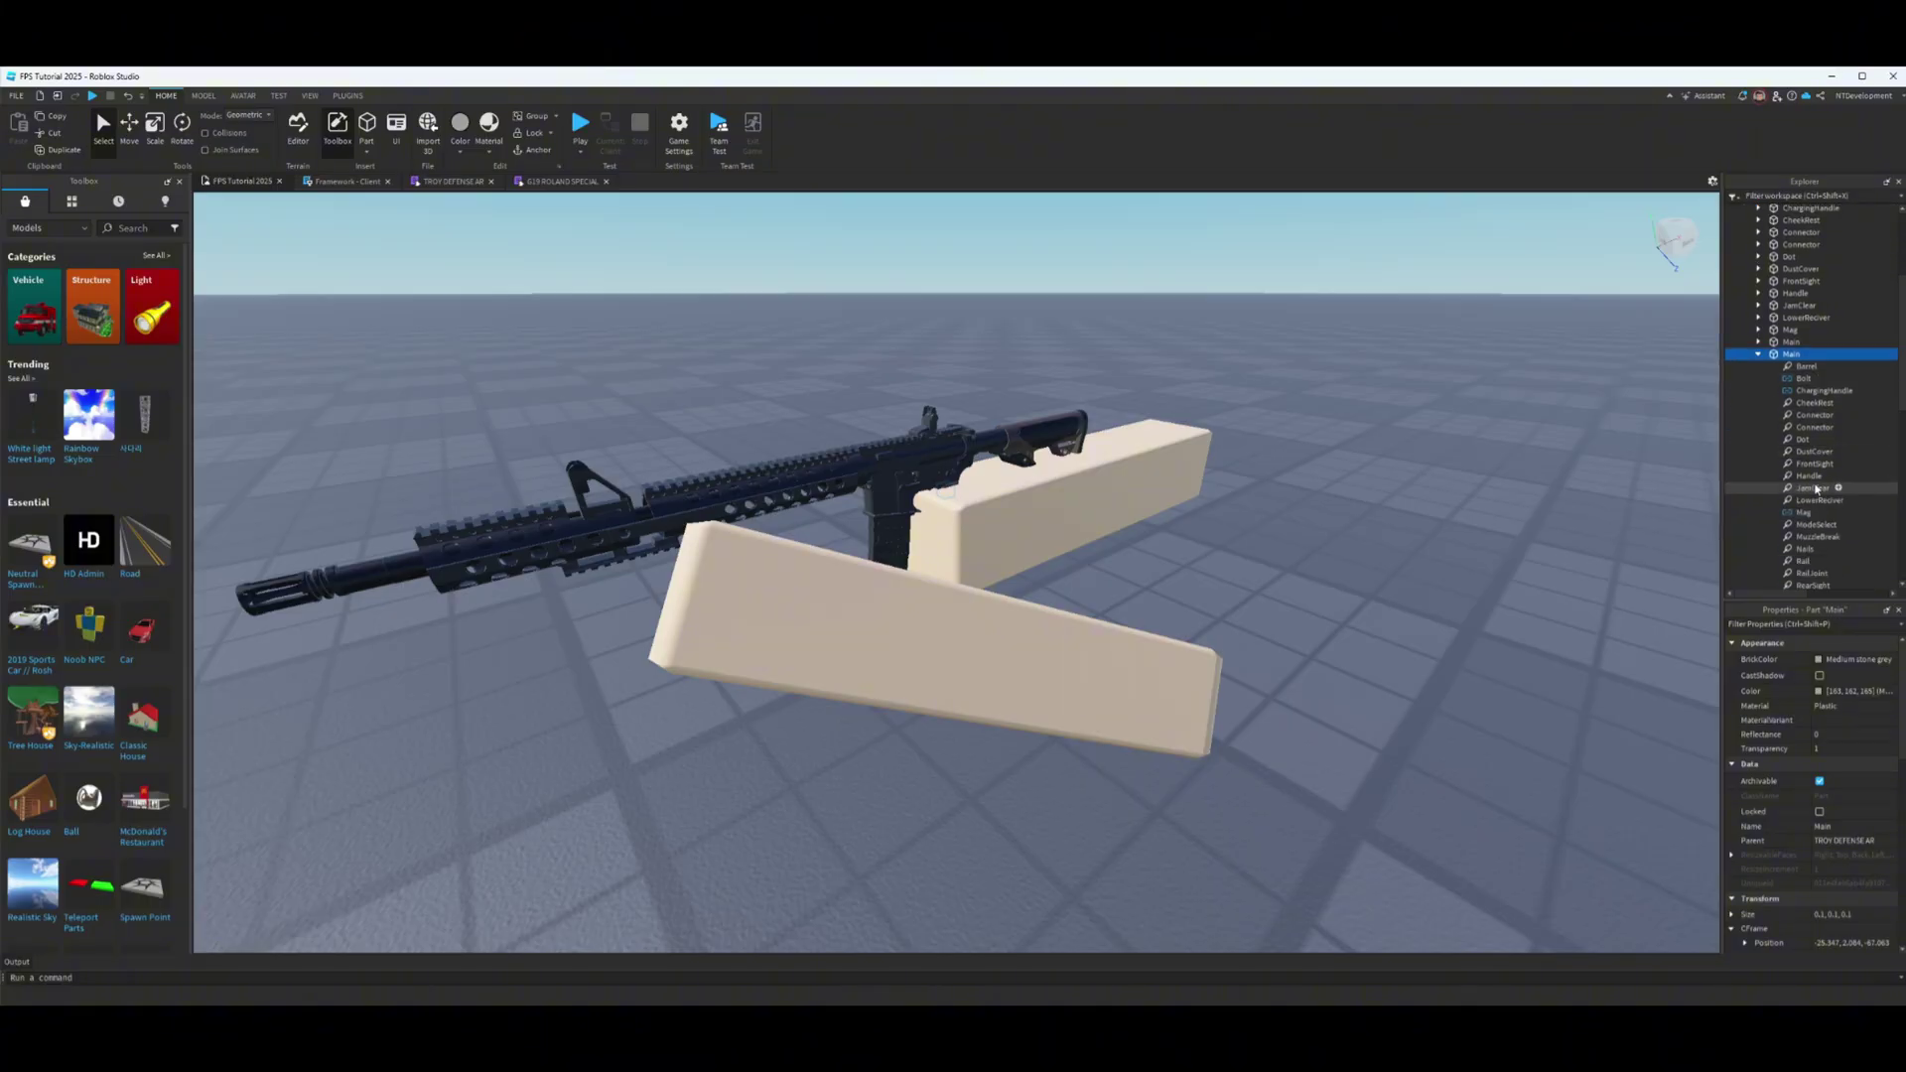
pyautogui.scroll(-1, 1809, 501)
pyautogui.click(1812, 263)
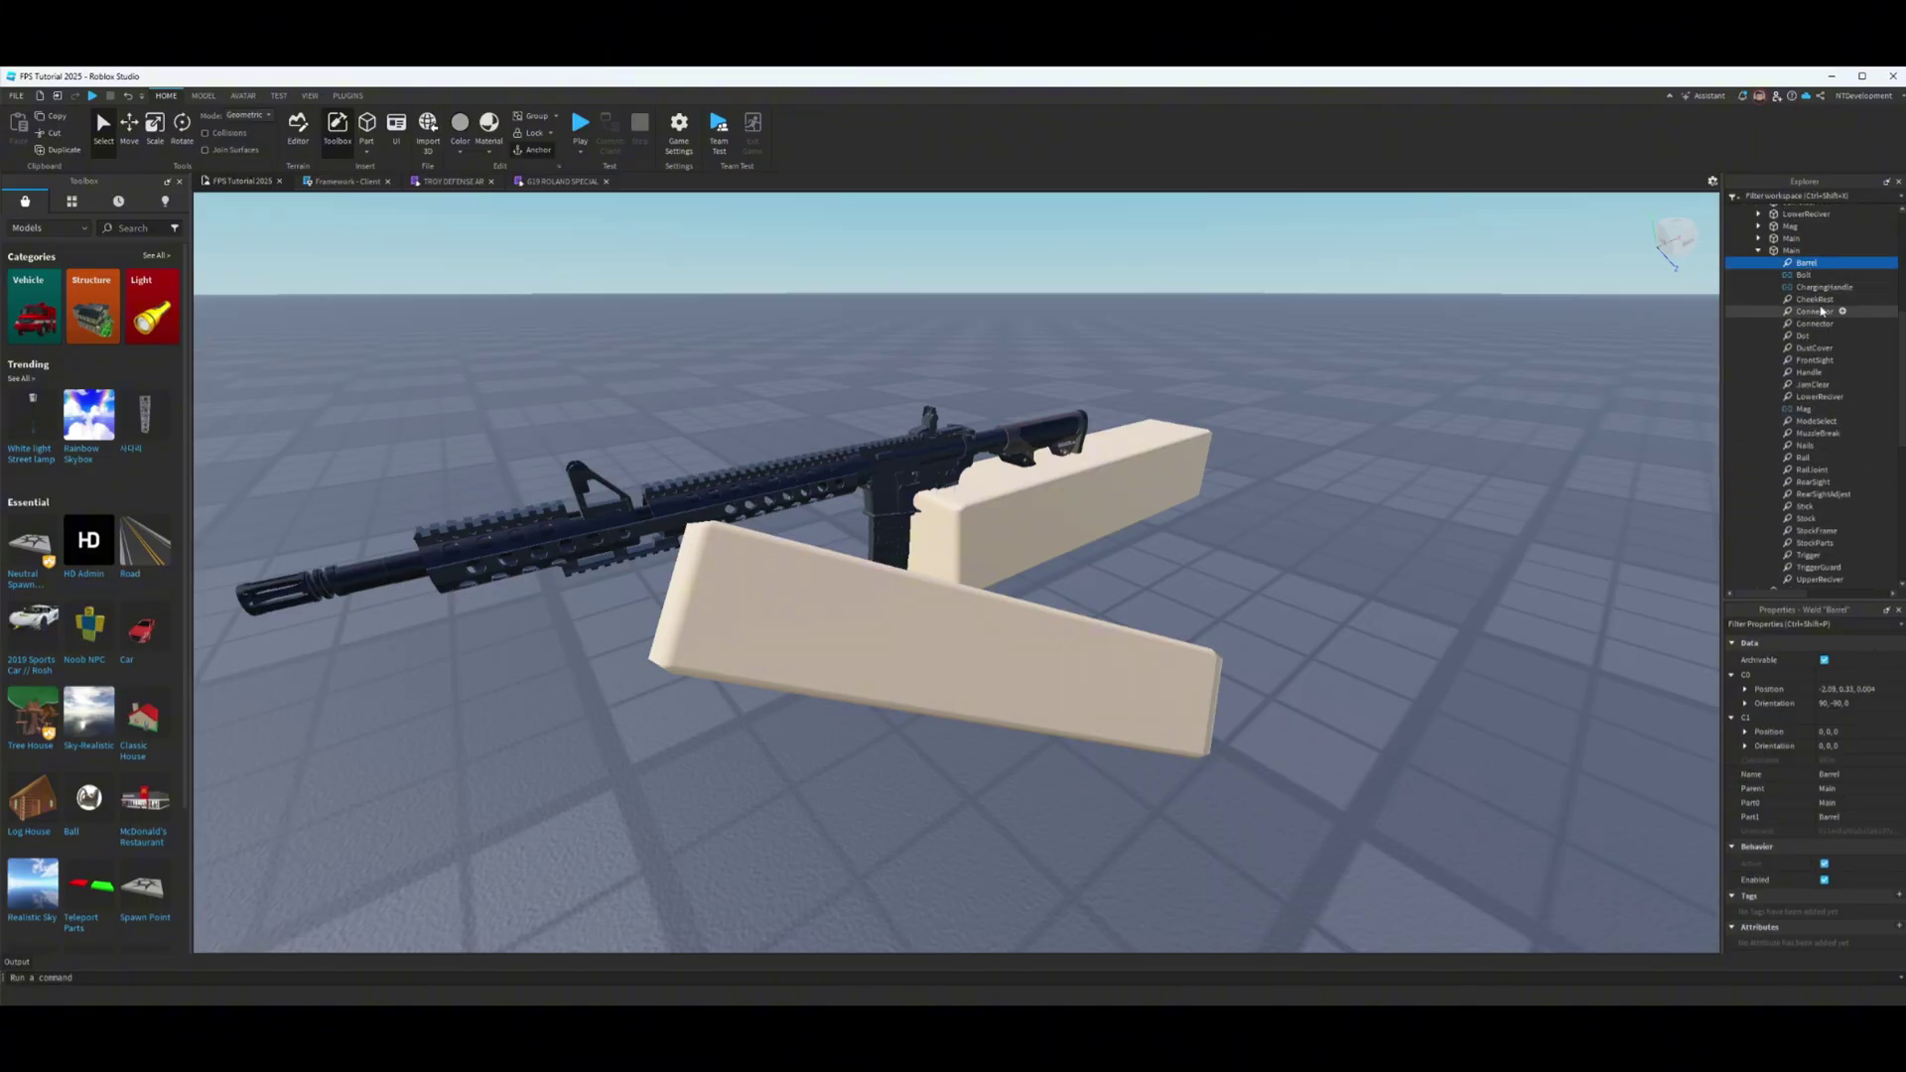
pyautogui.scroll(-4, 1817, 342)
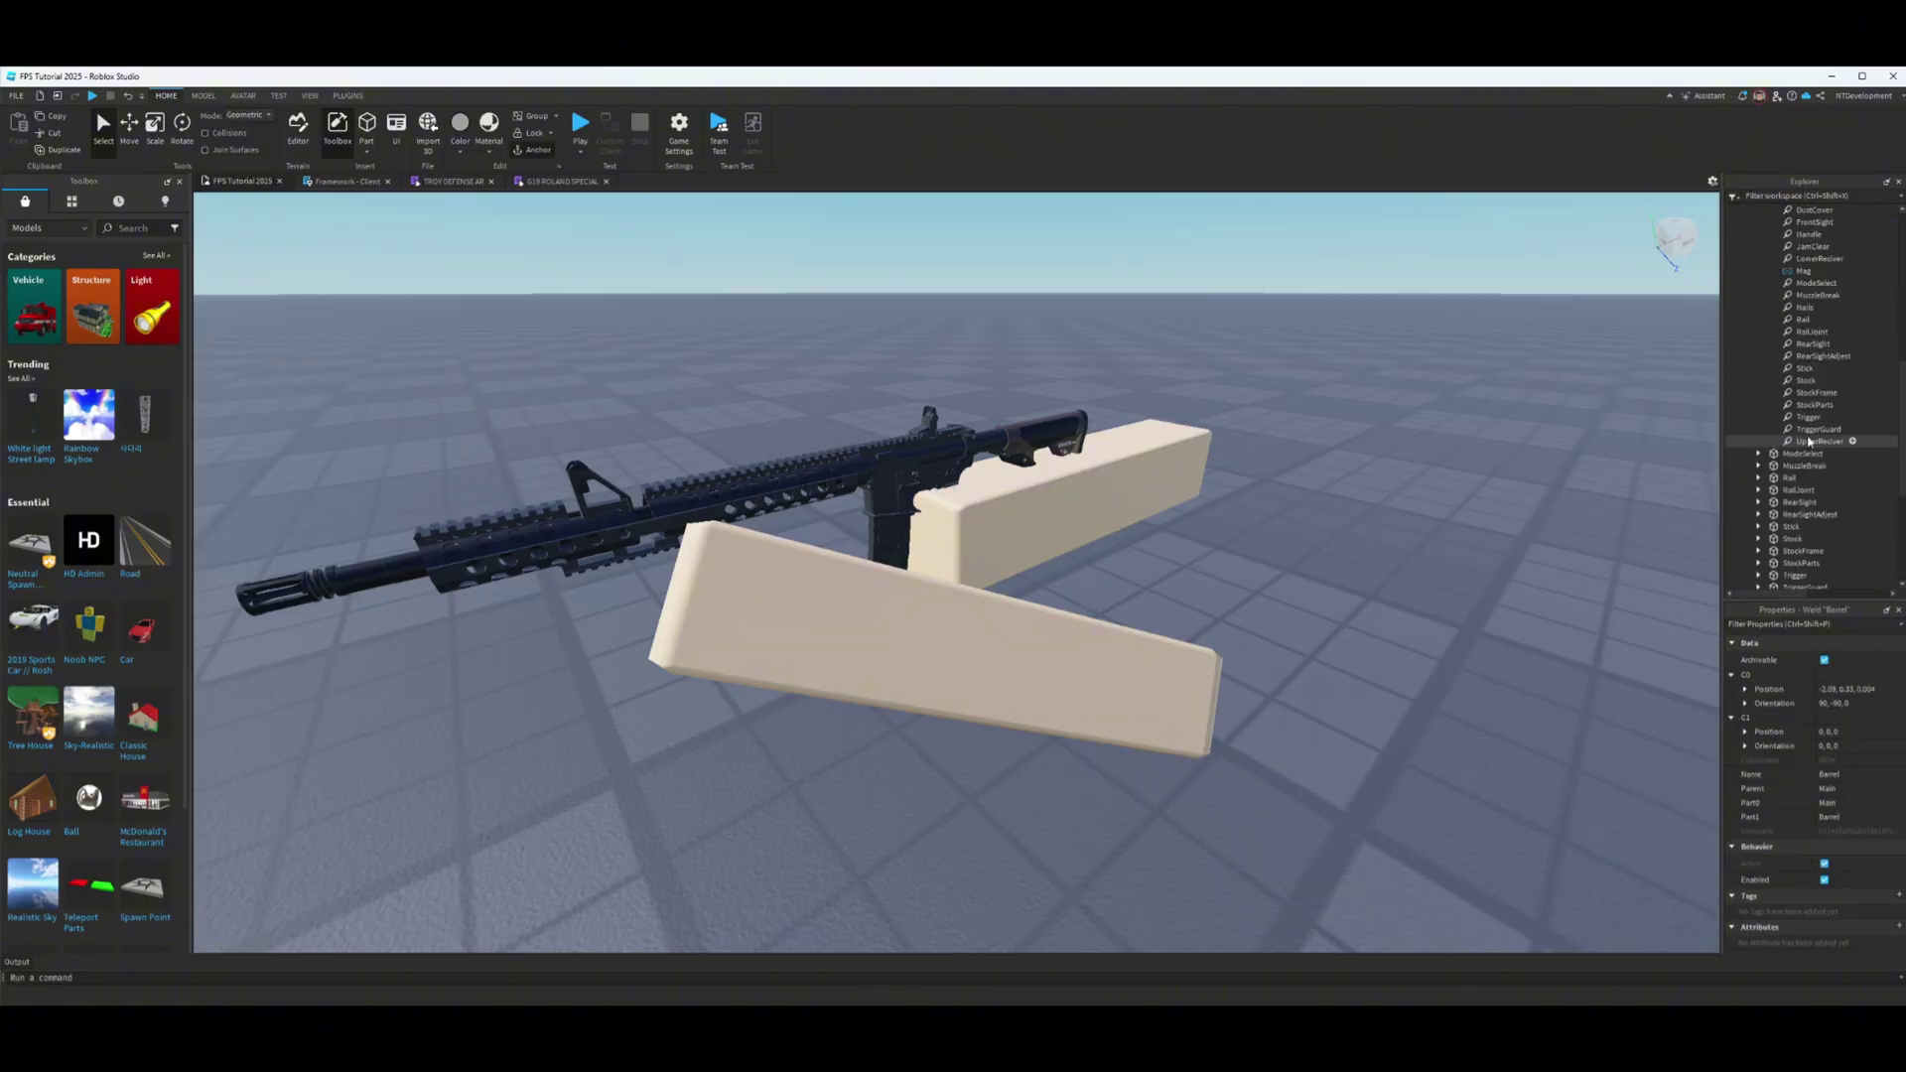
pyautogui.keyDown('shift'); pyautogui.click(1809, 440); pyautogui.keyUp('shift')
pyautogui.scroll(3, 1817, 397)
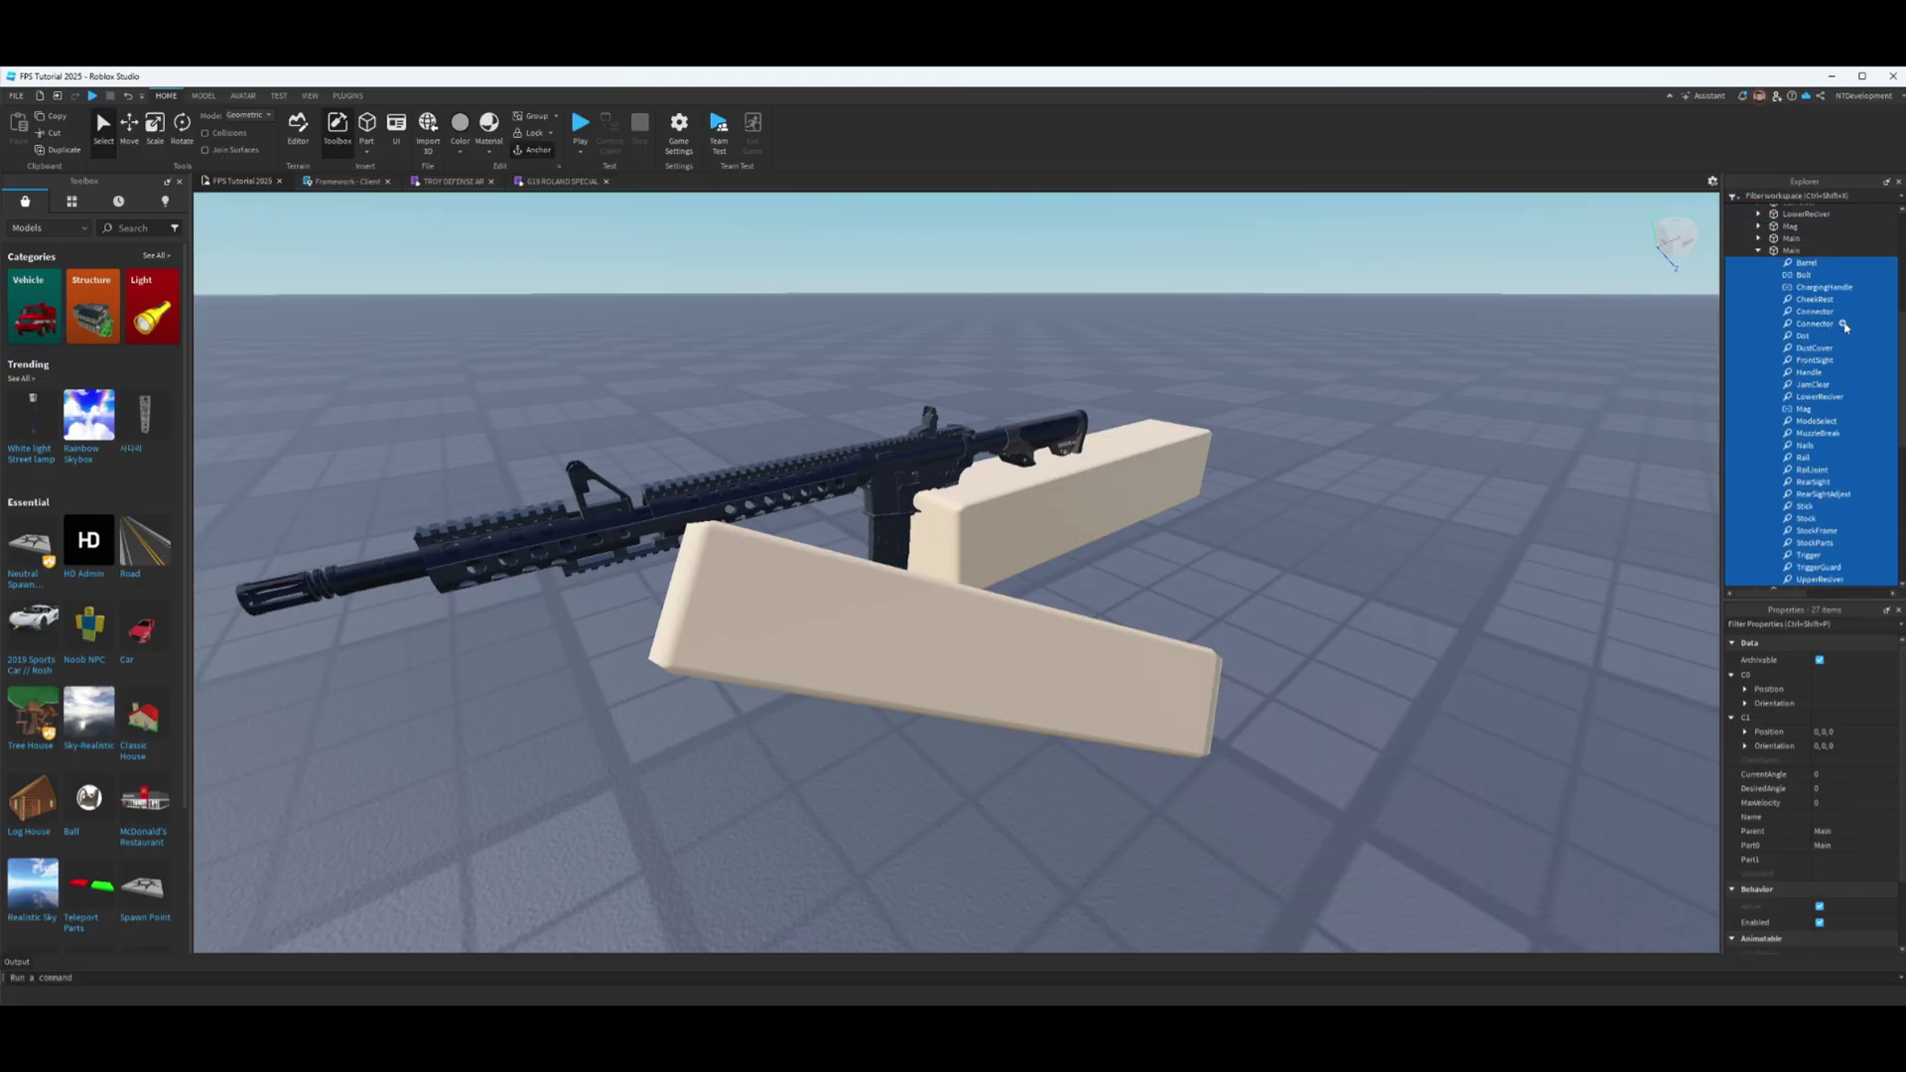
pyautogui.press('Delete')
# Rename the emptied copy of the Main part as AimPart.
pyautogui.scroll(2, 1792, 336)
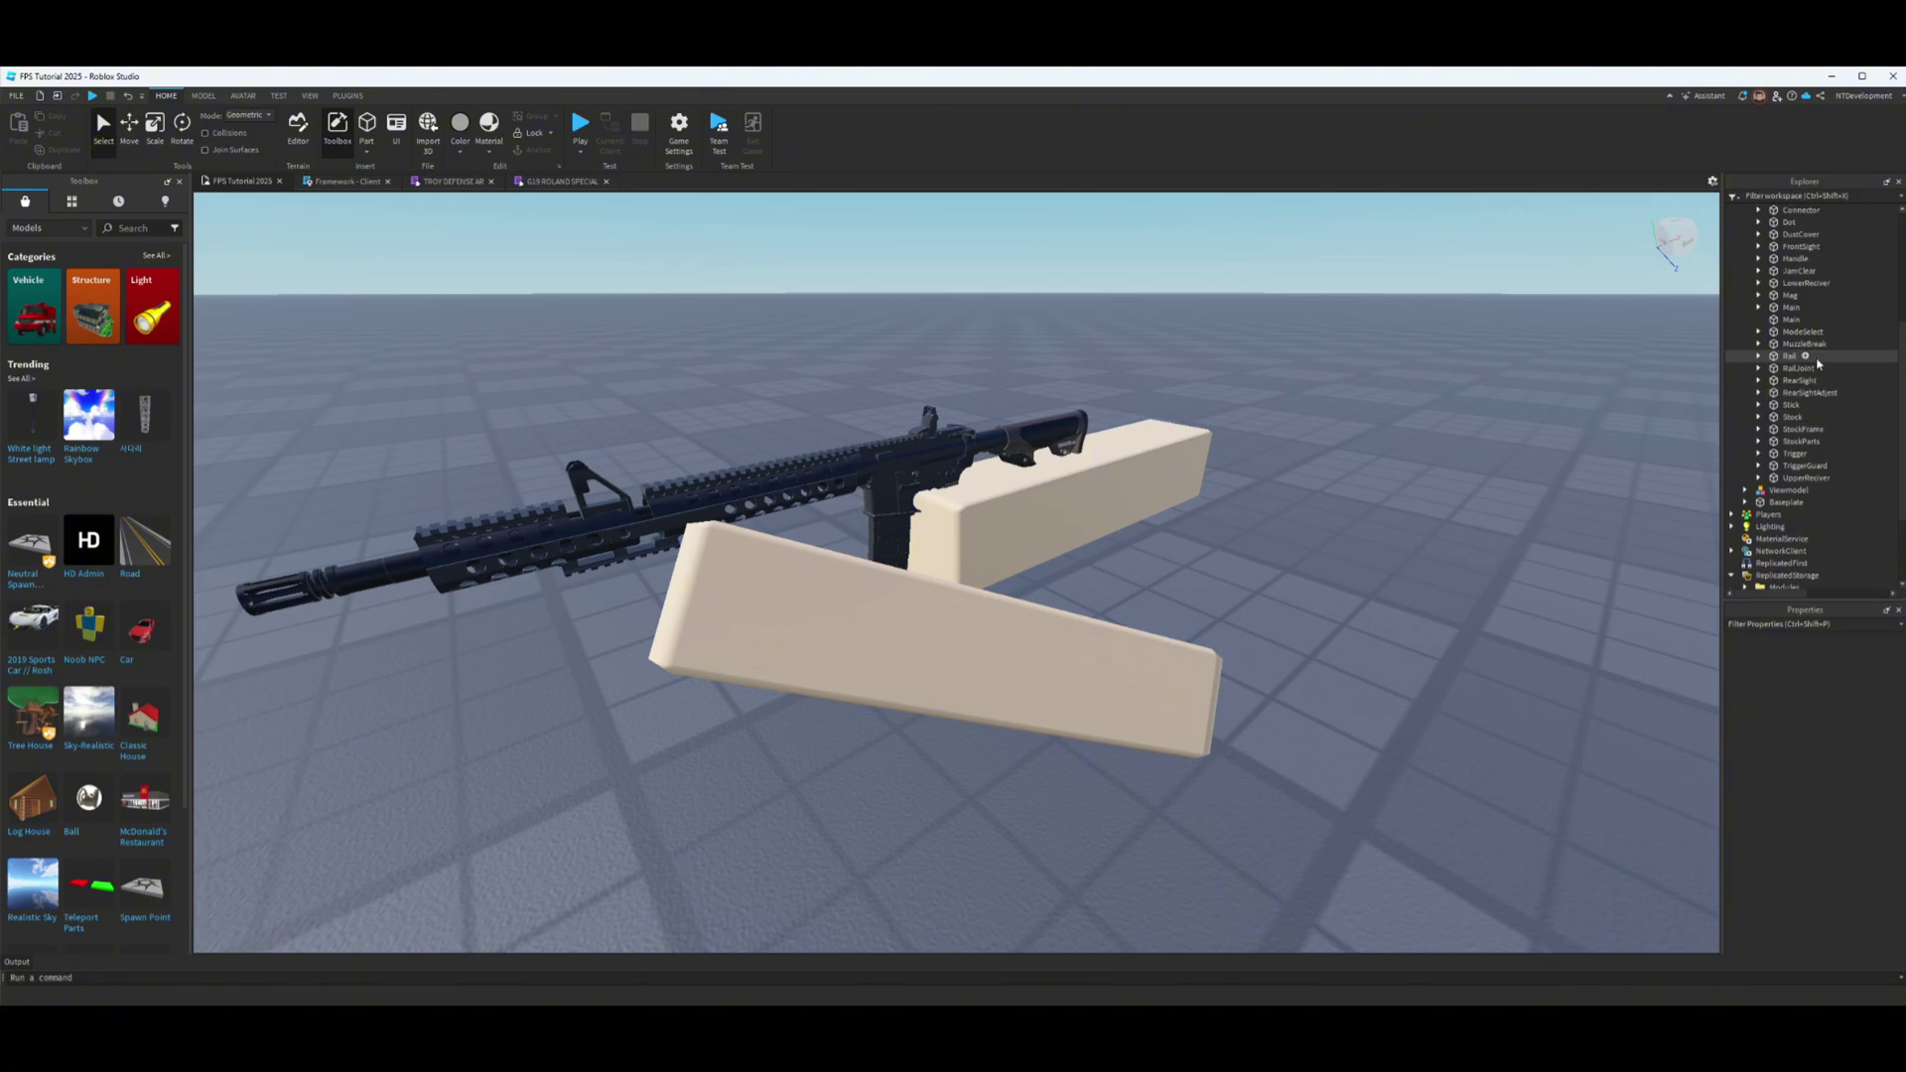
pyautogui.click(1791, 321)
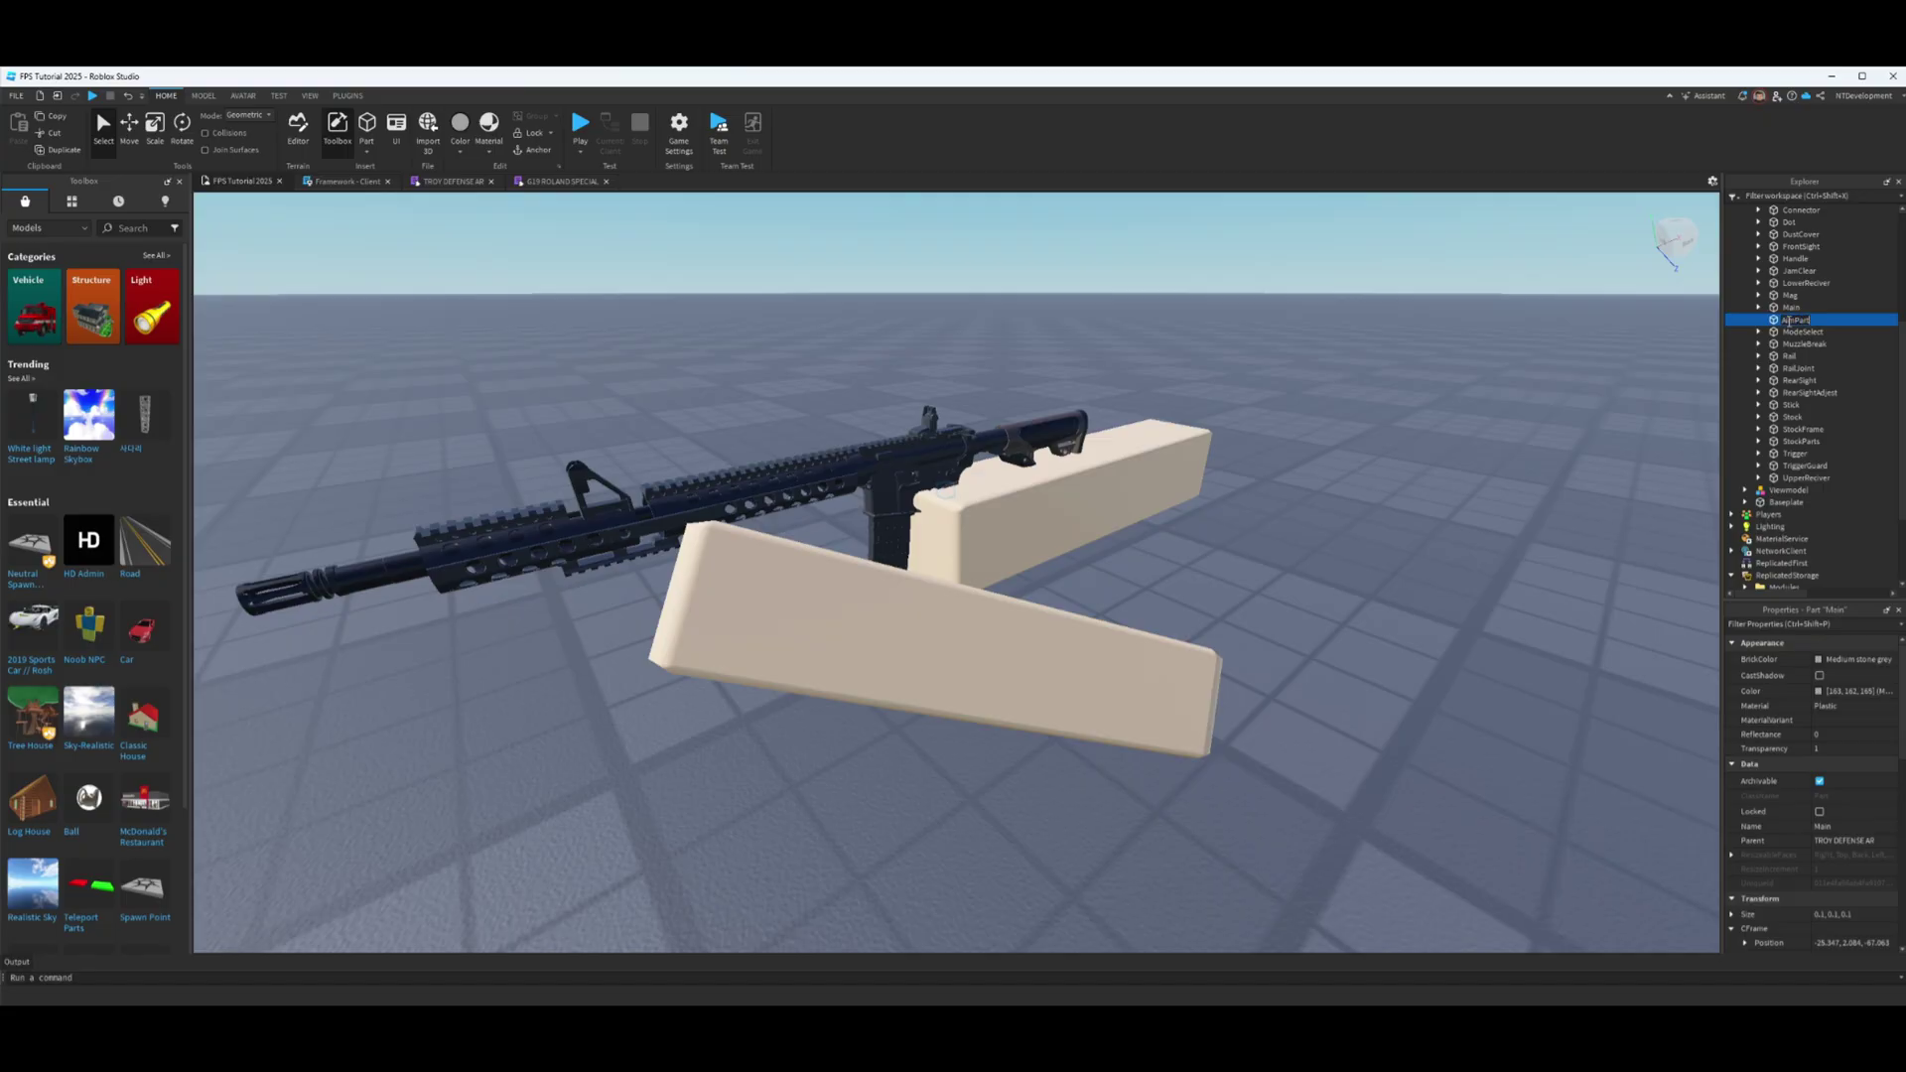
pyautogui.press('Return')
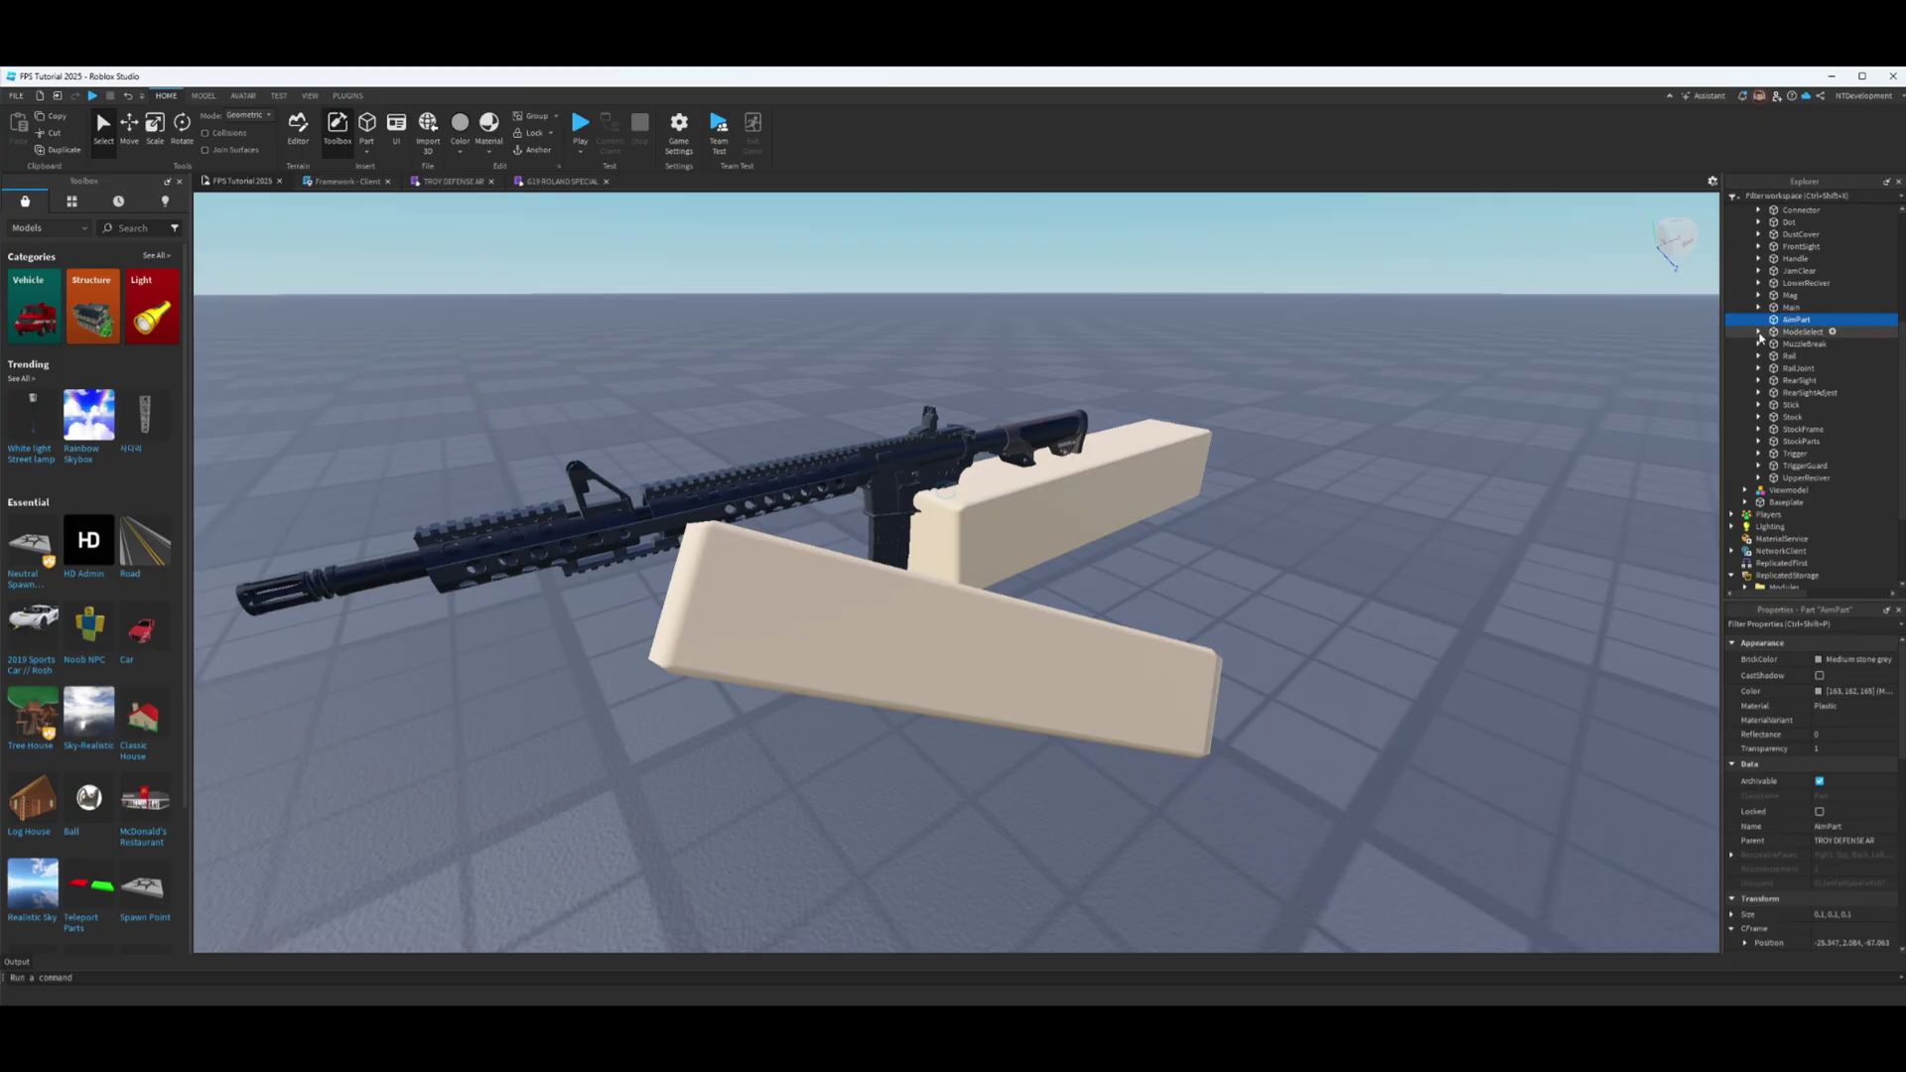
# Find the rifle's RearSight part among the model's parts and copy its Position value.
pyautogui.scroll(8, 1209, 500)
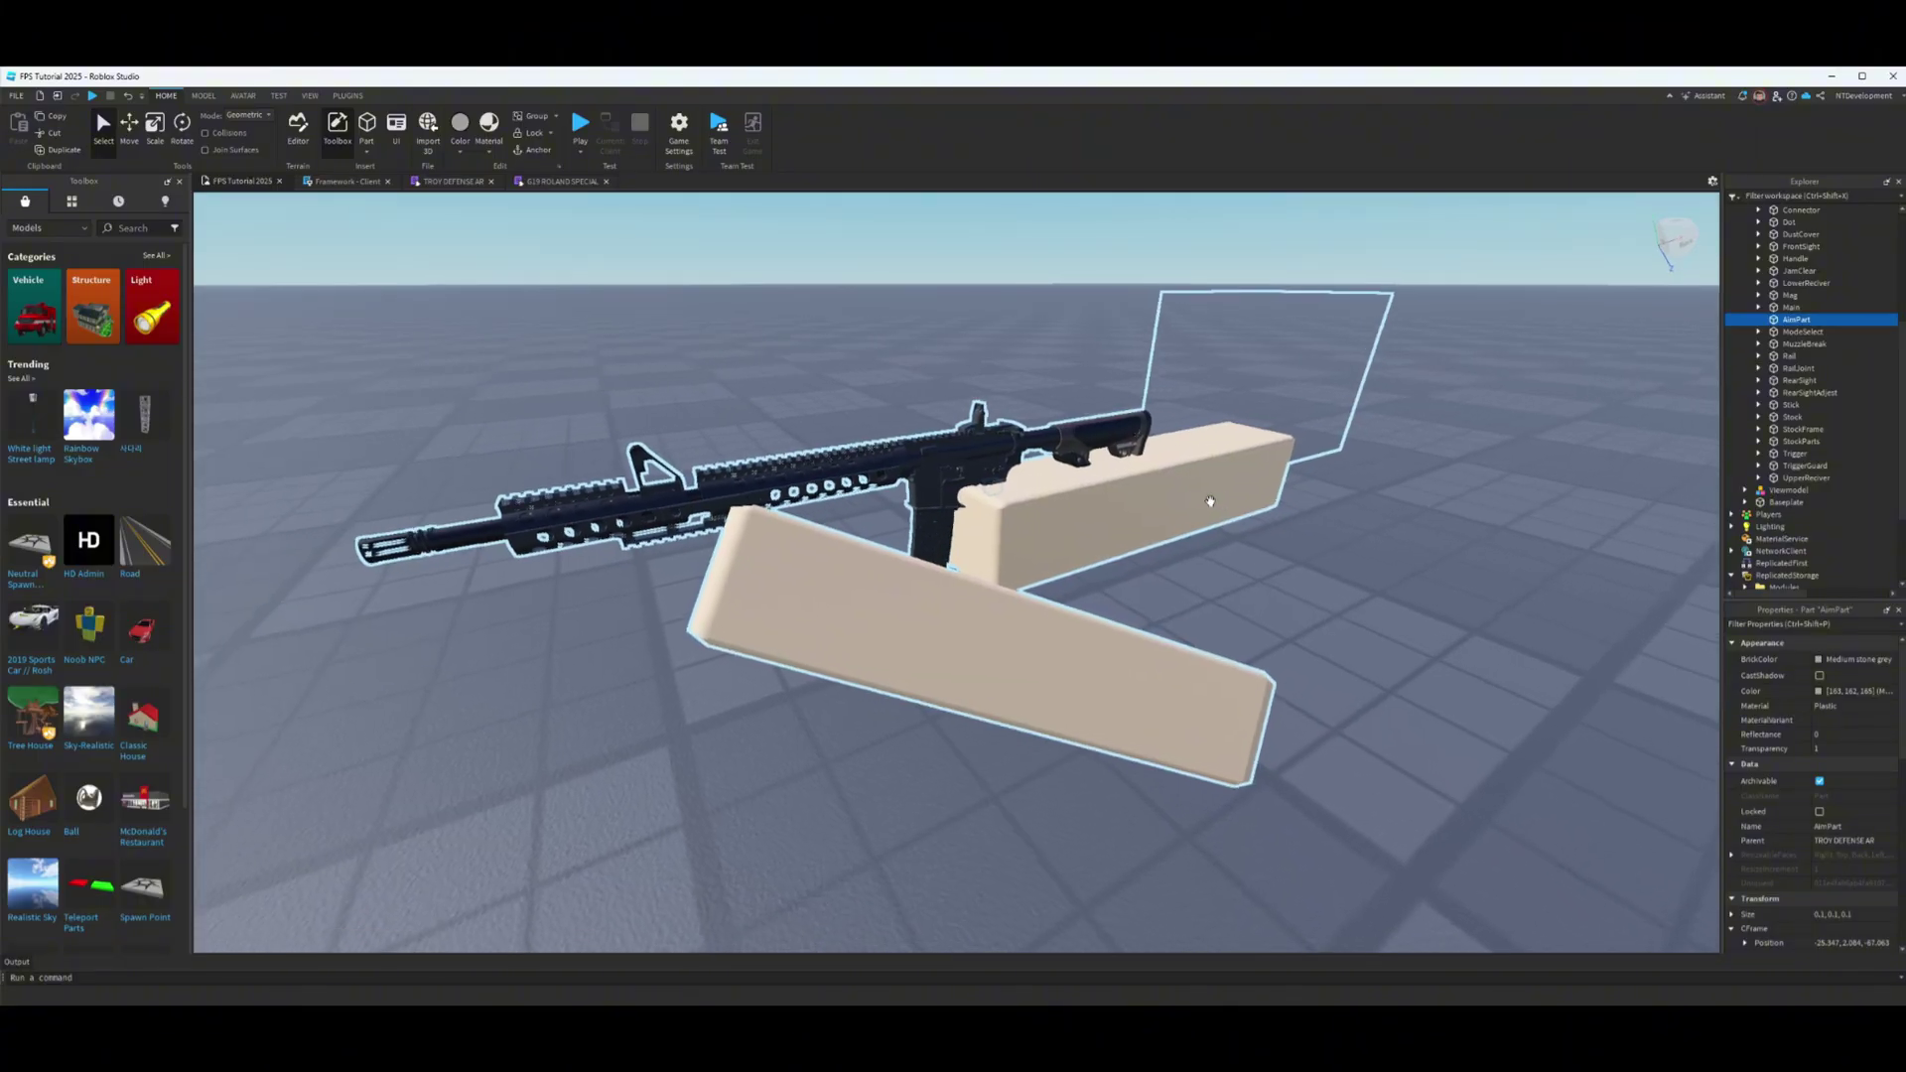
pyautogui.scroll(4, 1210, 500)
pyautogui.moveTo(1210, 501); pyautogui.dragTo(1232, 493, button='right')
pyautogui.scroll(-6, 1210, 500)
pyautogui.scroll(-4, 1231, 494)
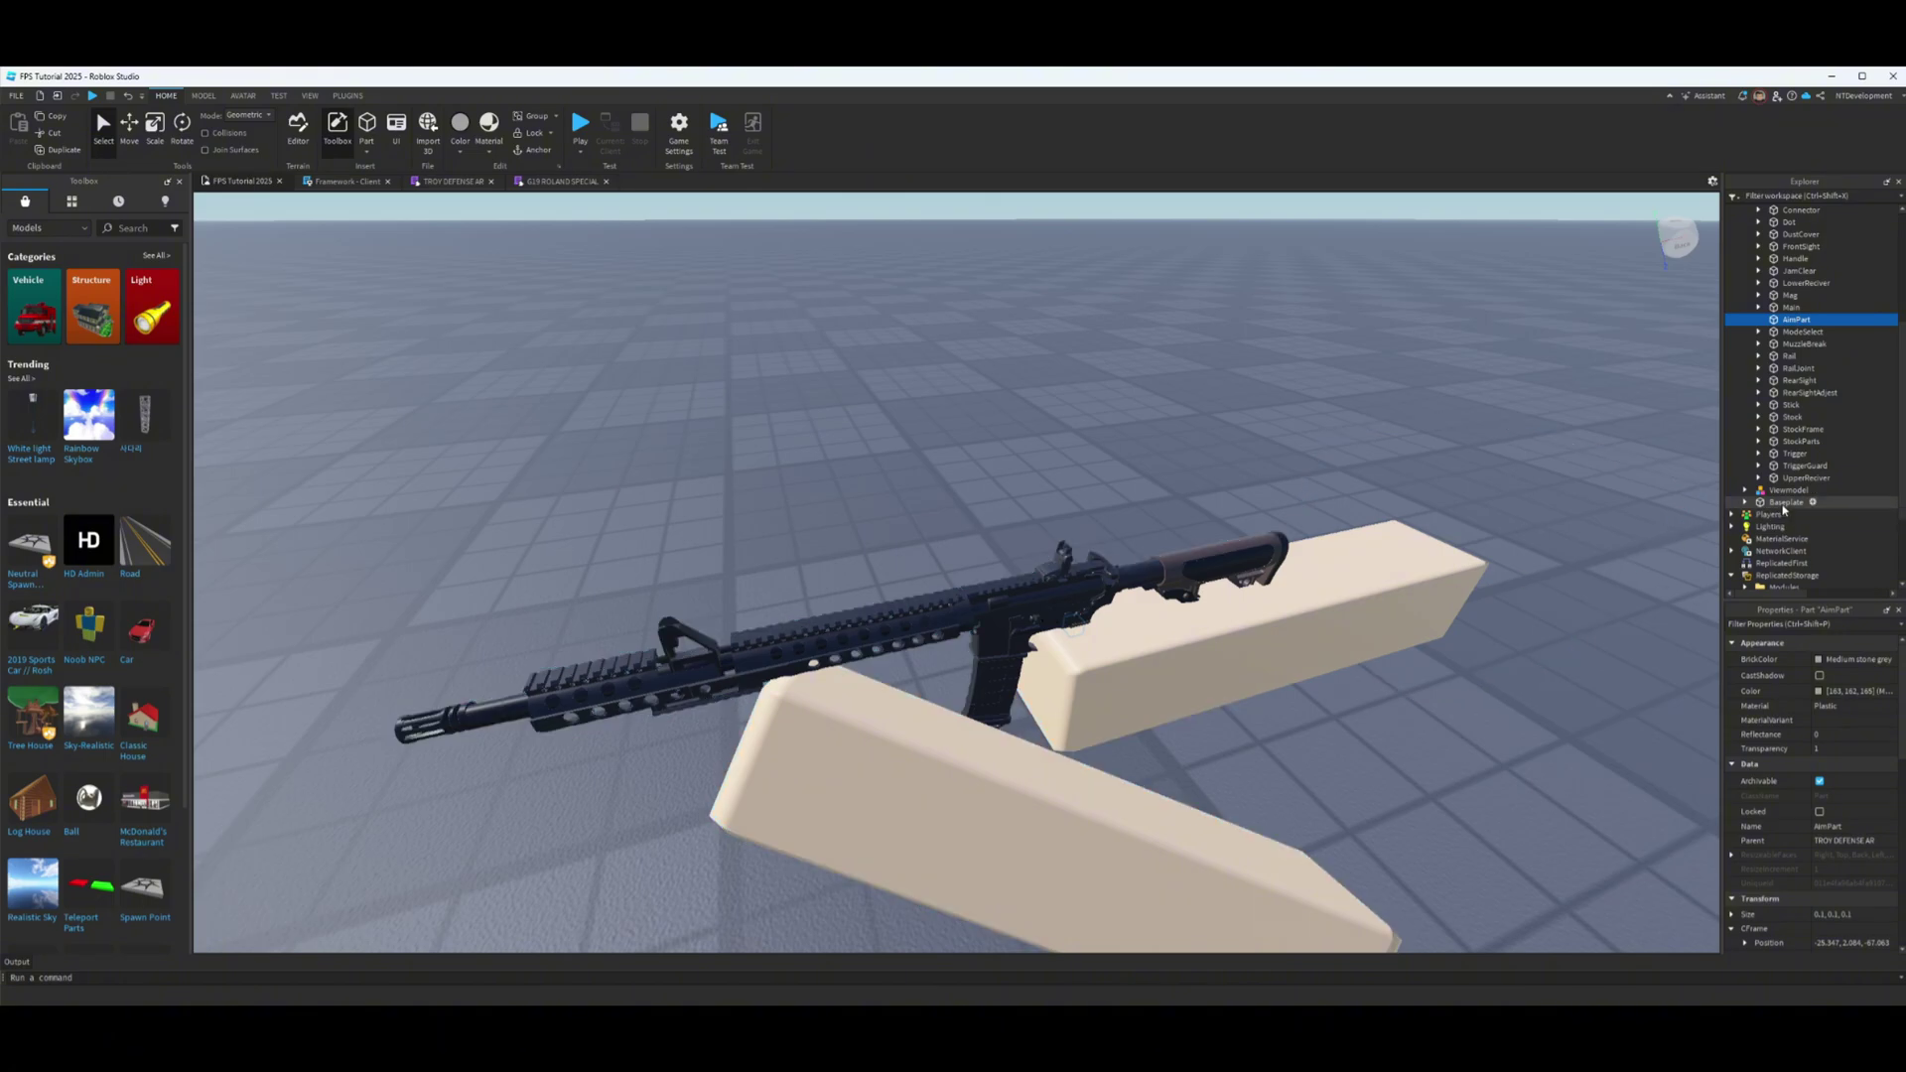
pyautogui.click(1802, 480)
pyautogui.press('Up')
pyautogui.press('Up')
pyautogui.press('Up')
pyautogui.press('Up')
pyautogui.press('Up')
pyautogui.press('Up')
pyautogui.press('Up')
pyautogui.press('Up')
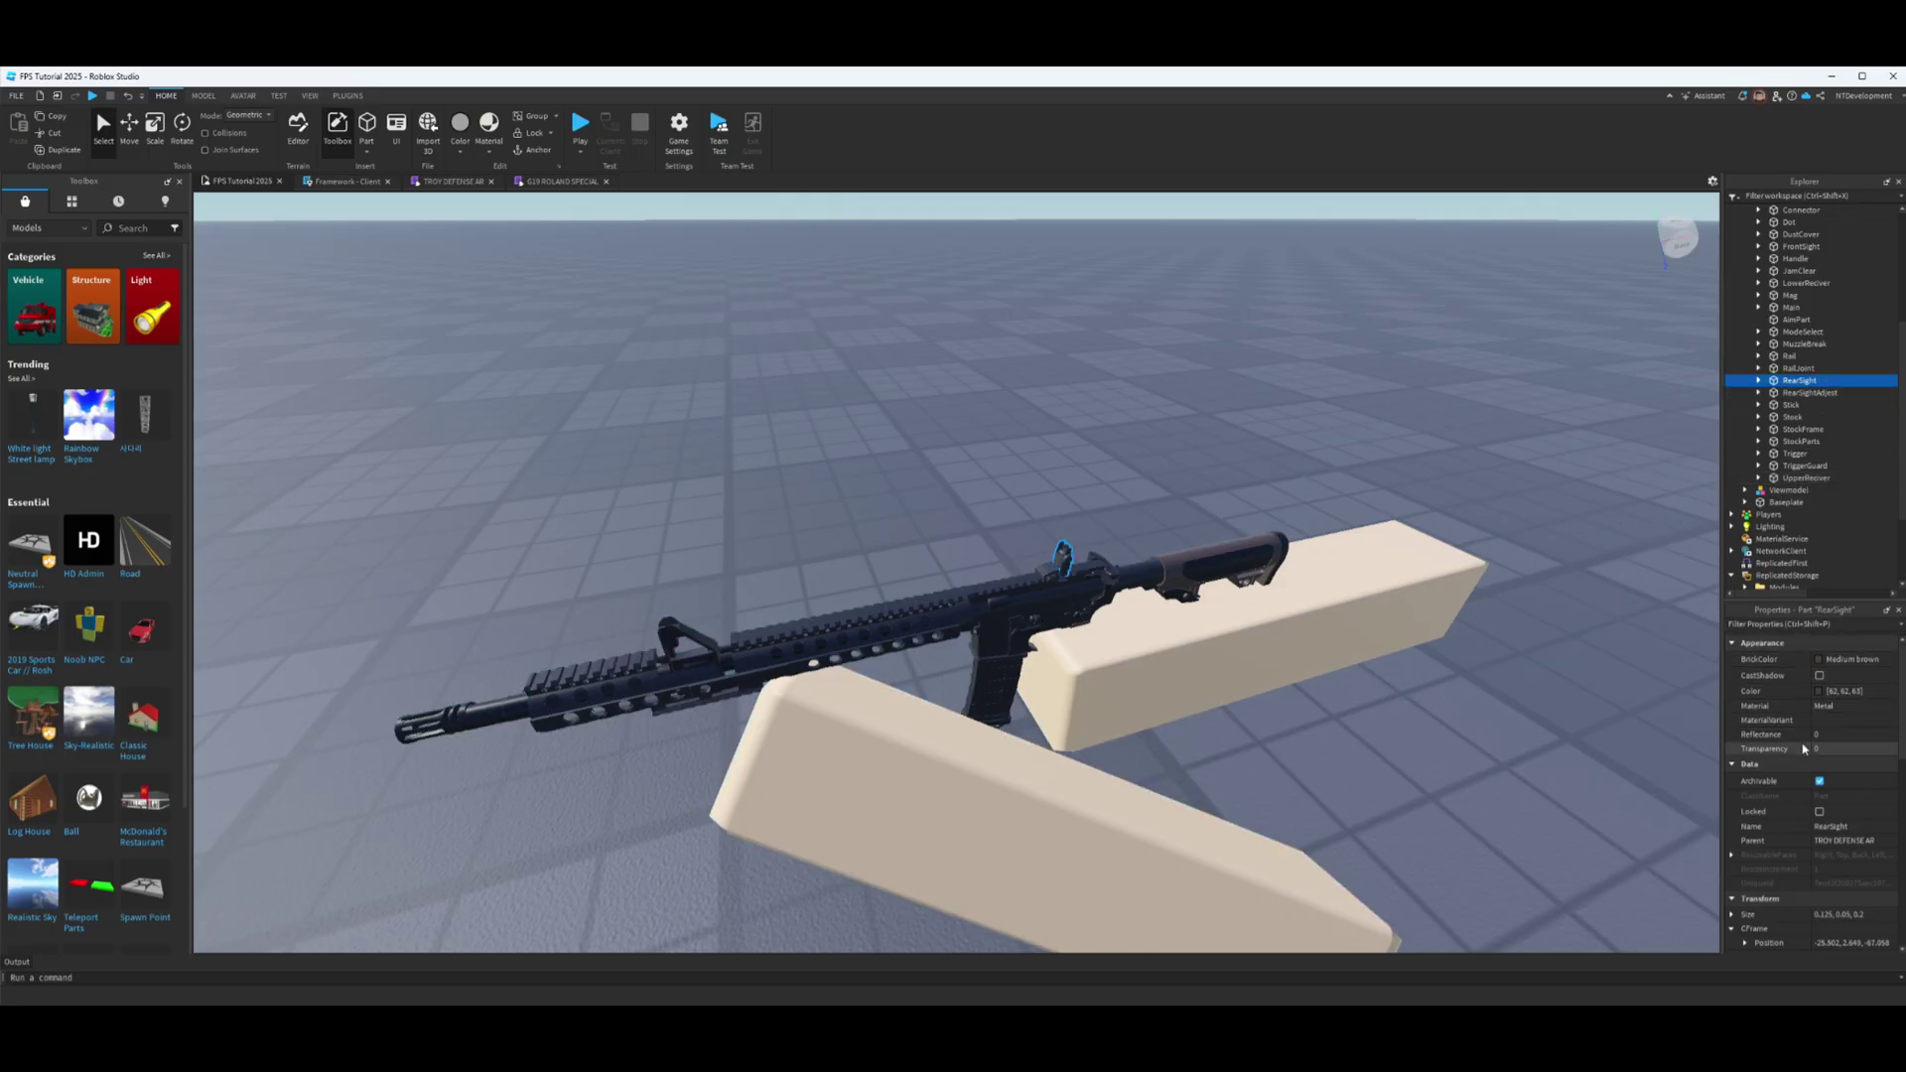
pyautogui.scroll(-1, 1831, 760)
pyautogui.scroll(-1, 1837, 794)
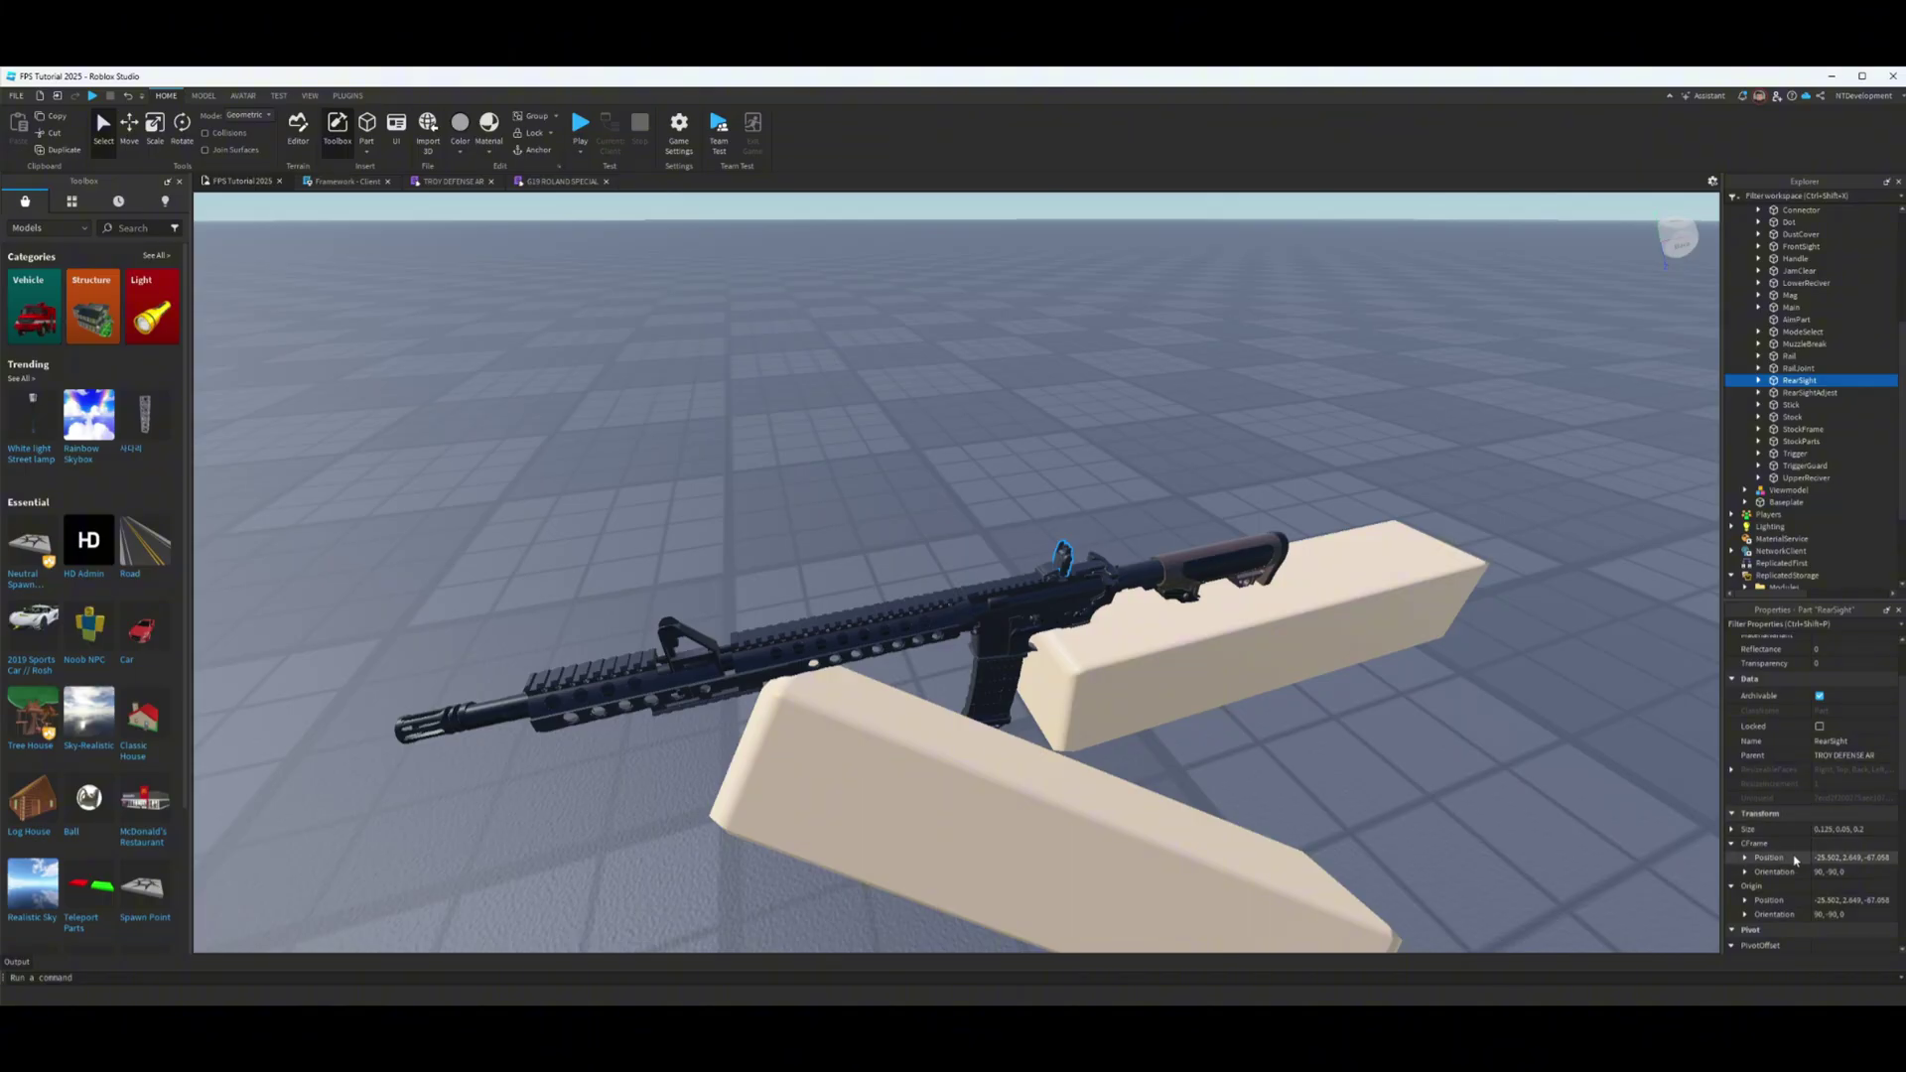
pyautogui.click(1841, 858)
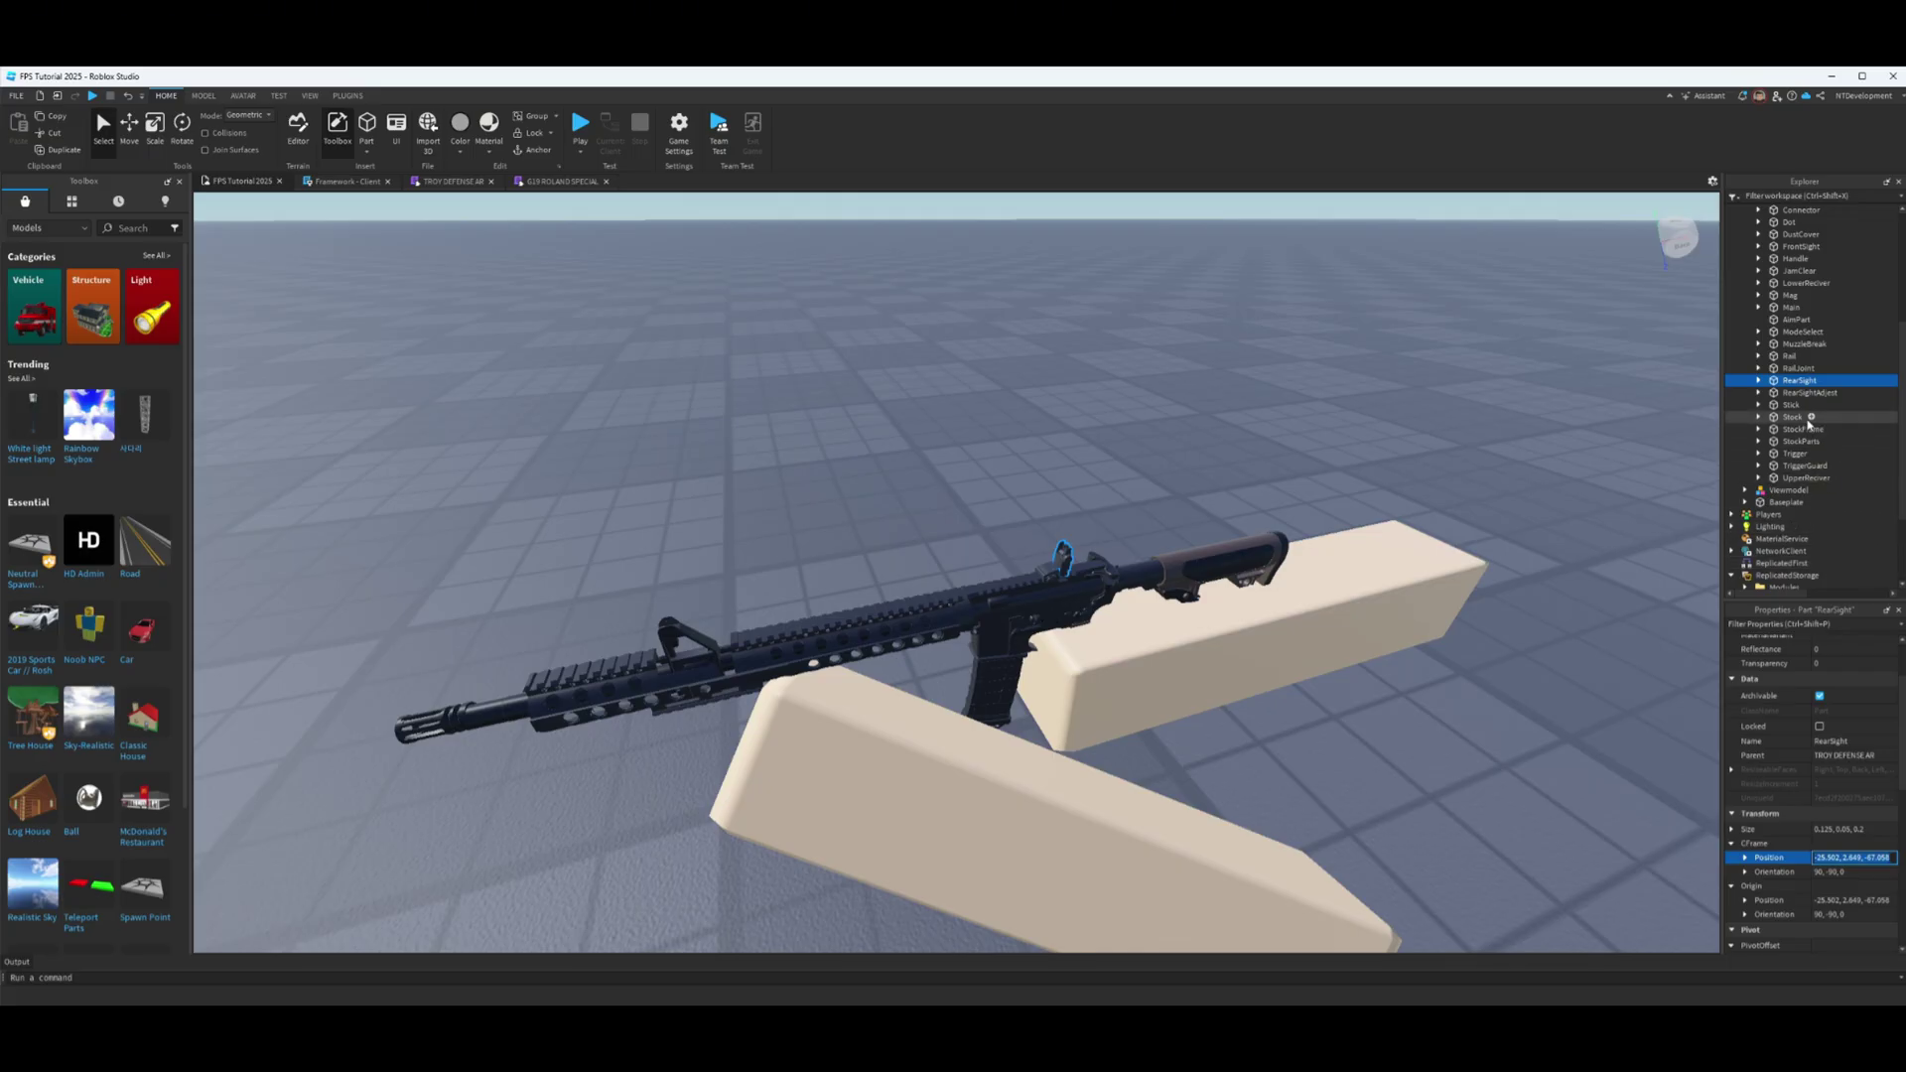
# Set AimPart's origin position to the copied RearSight position and check its placement on the rifle.
pyautogui.click(1795, 320)
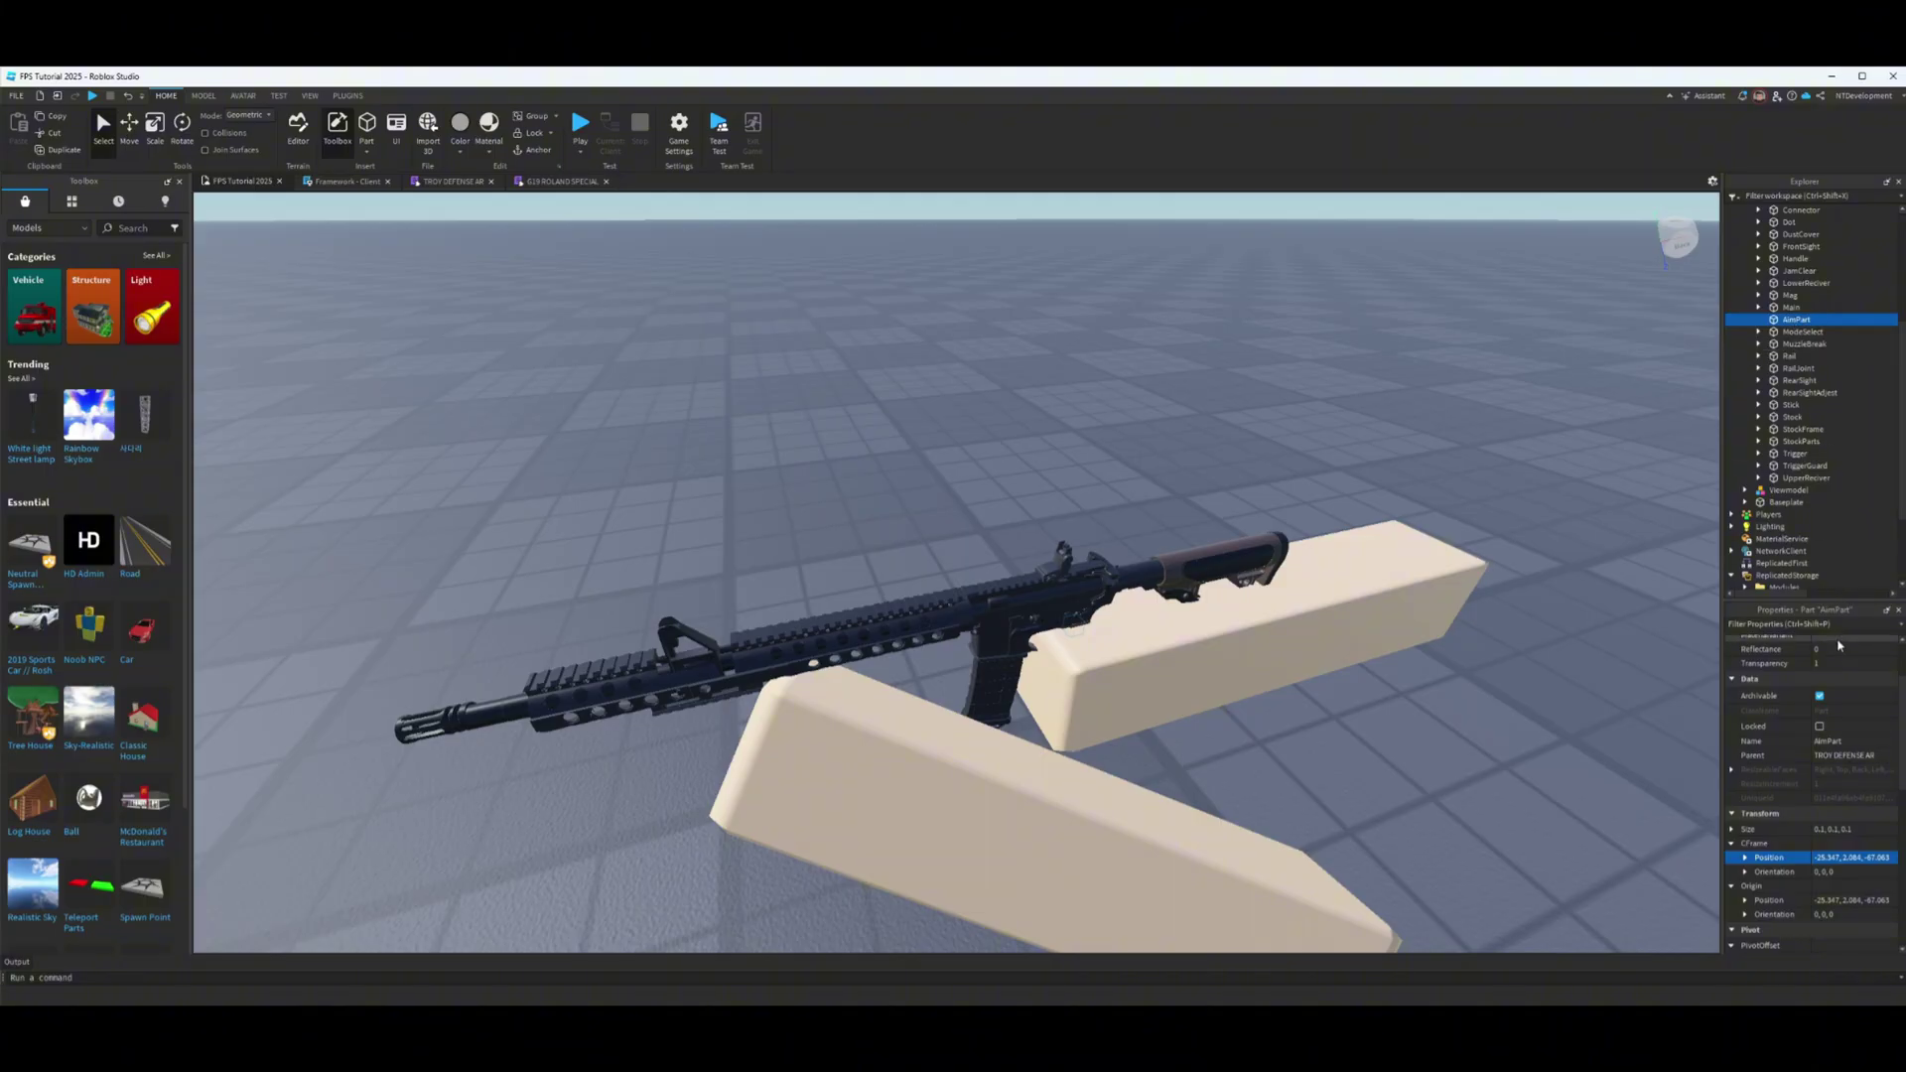
pyautogui.click(1832, 902)
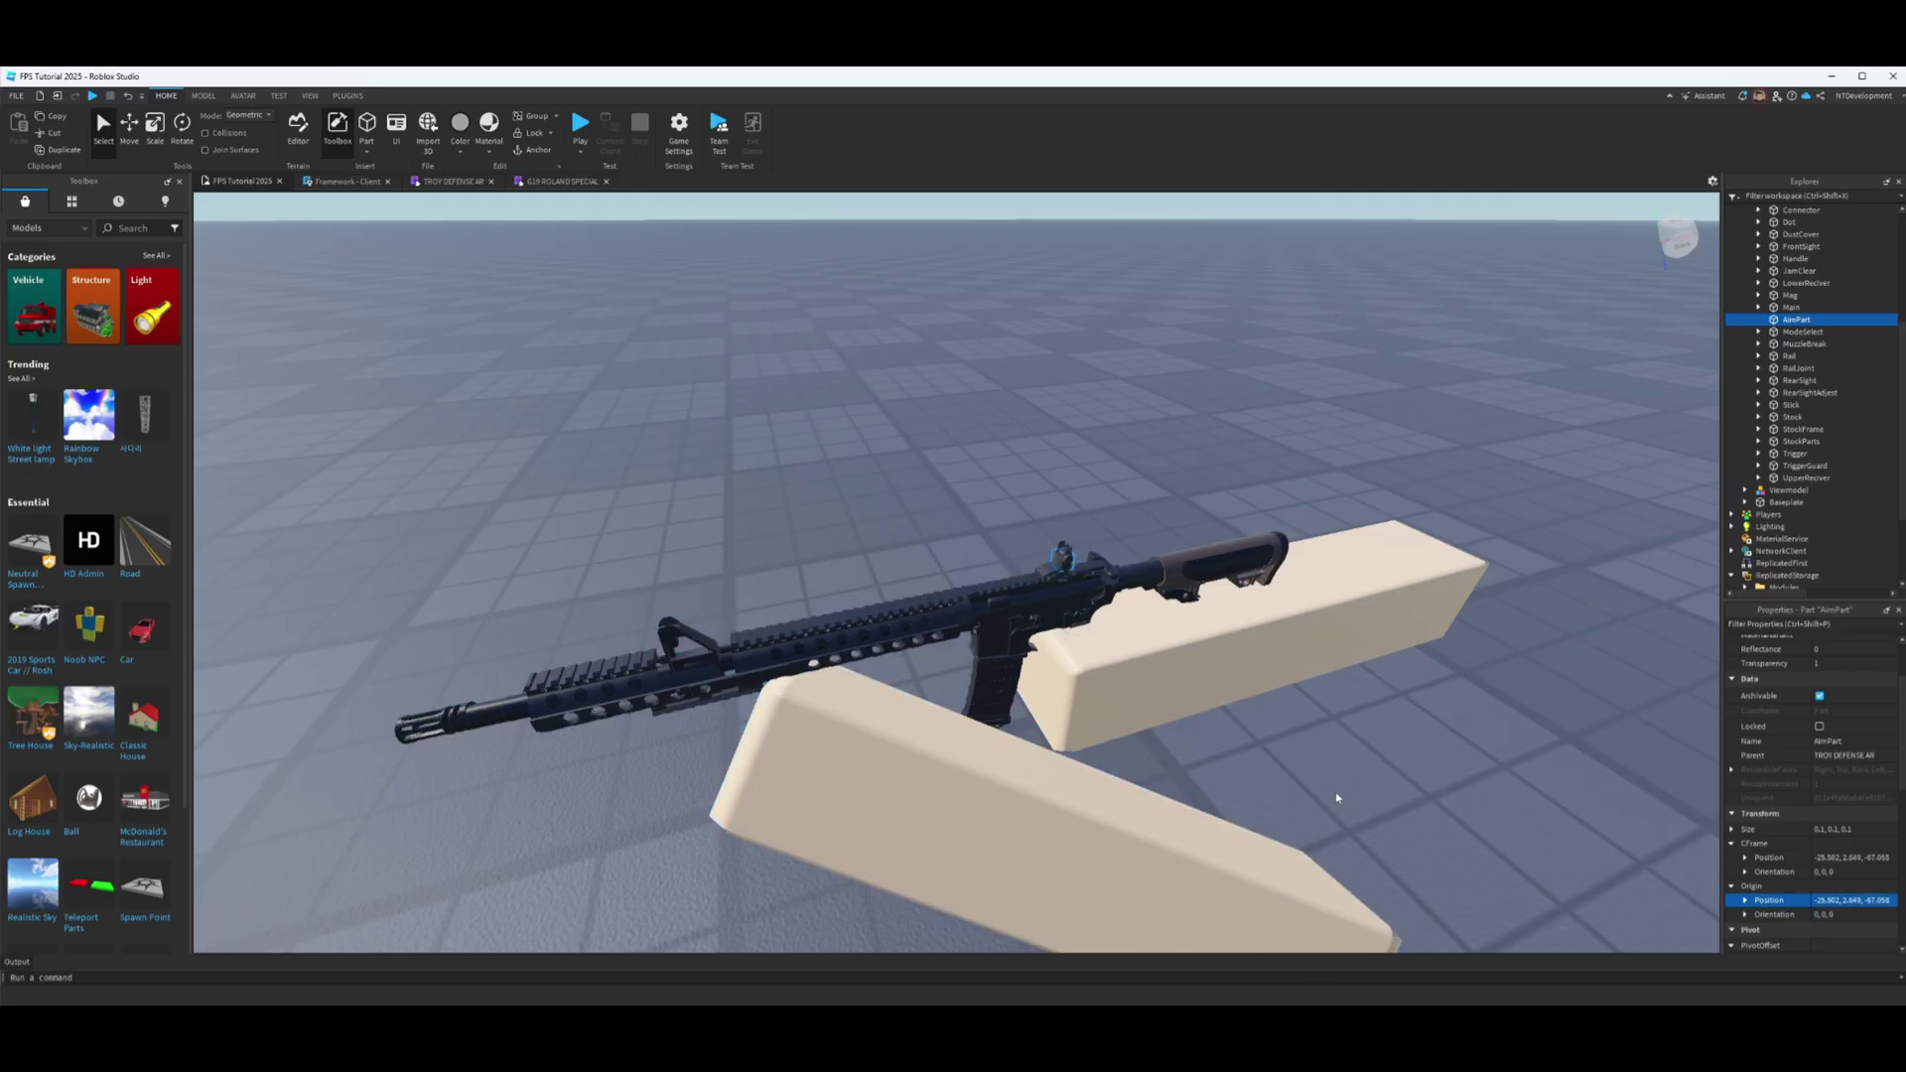
pyautogui.moveTo(1336, 795); pyautogui.dragTo(1352, 773, button='right')
pyautogui.press('w')
pyautogui.press('f')
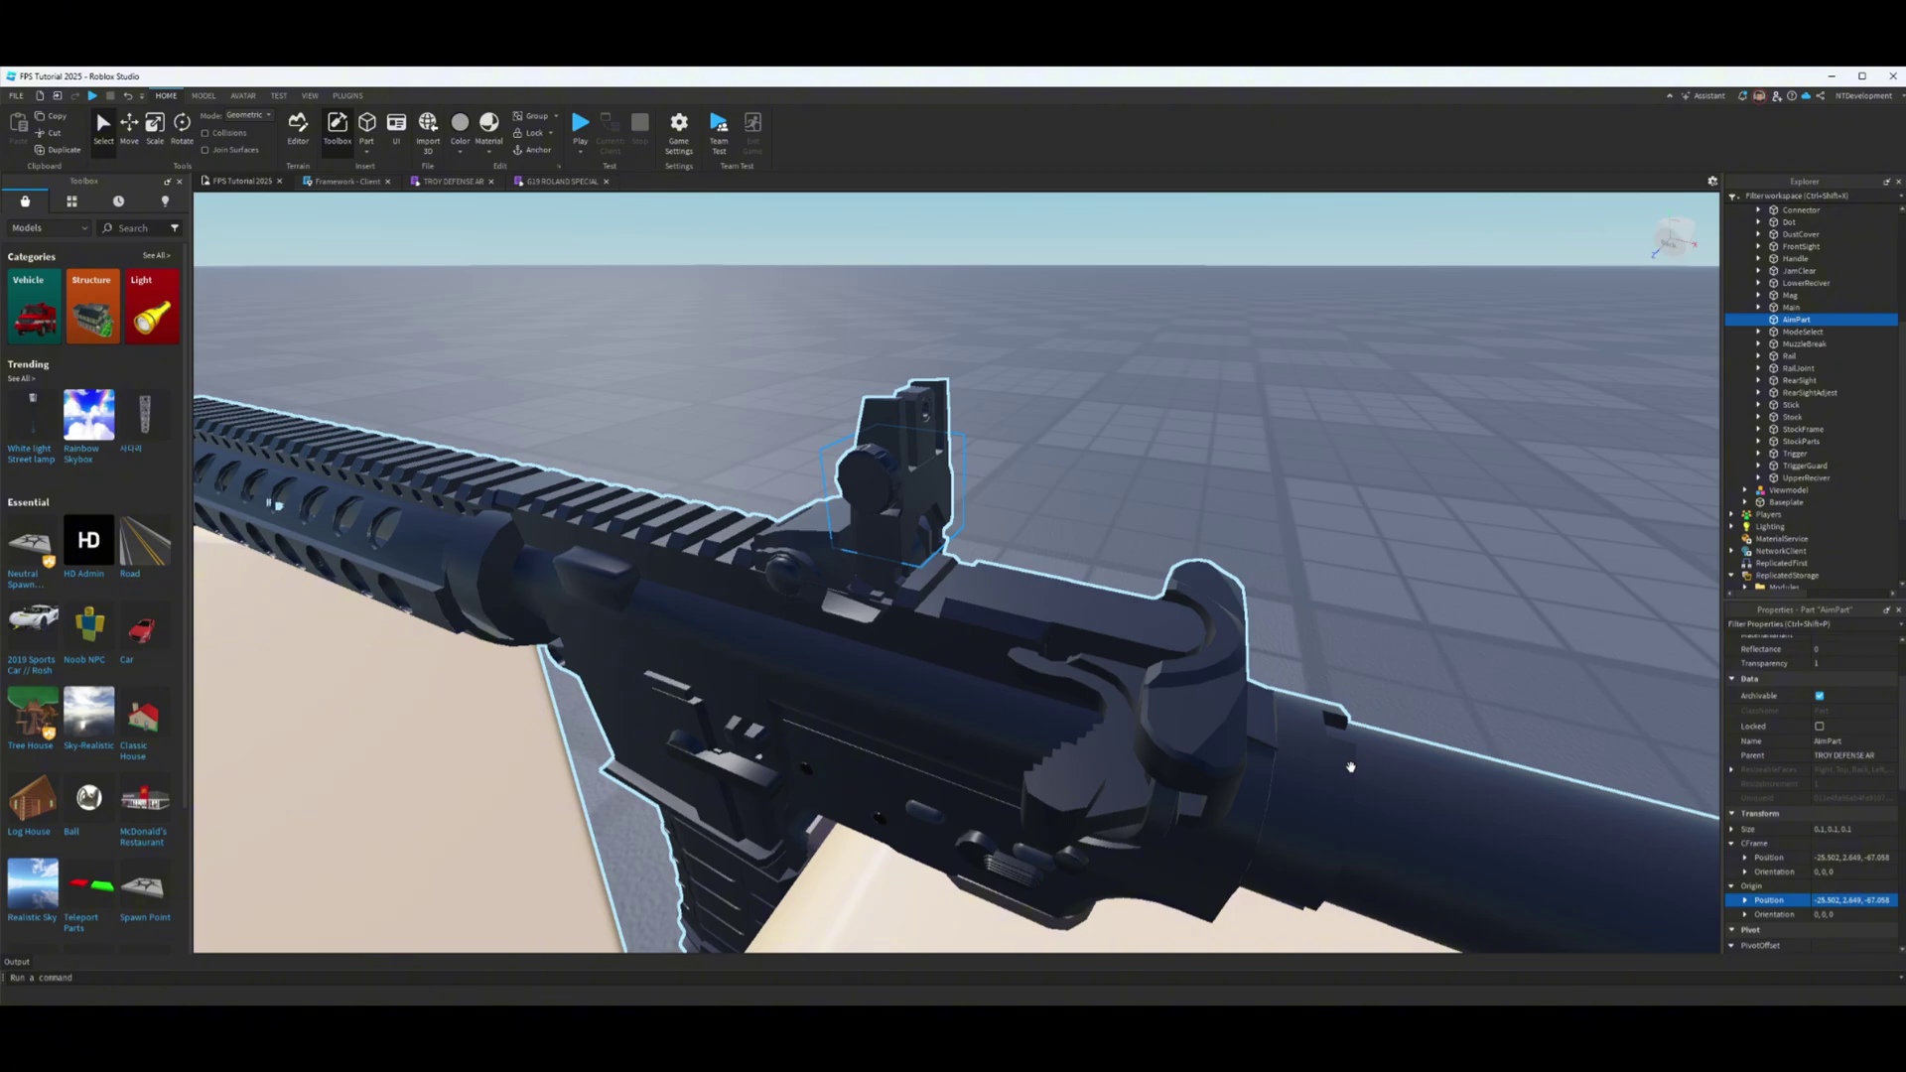
pyautogui.scroll(-10, 1315, 498)
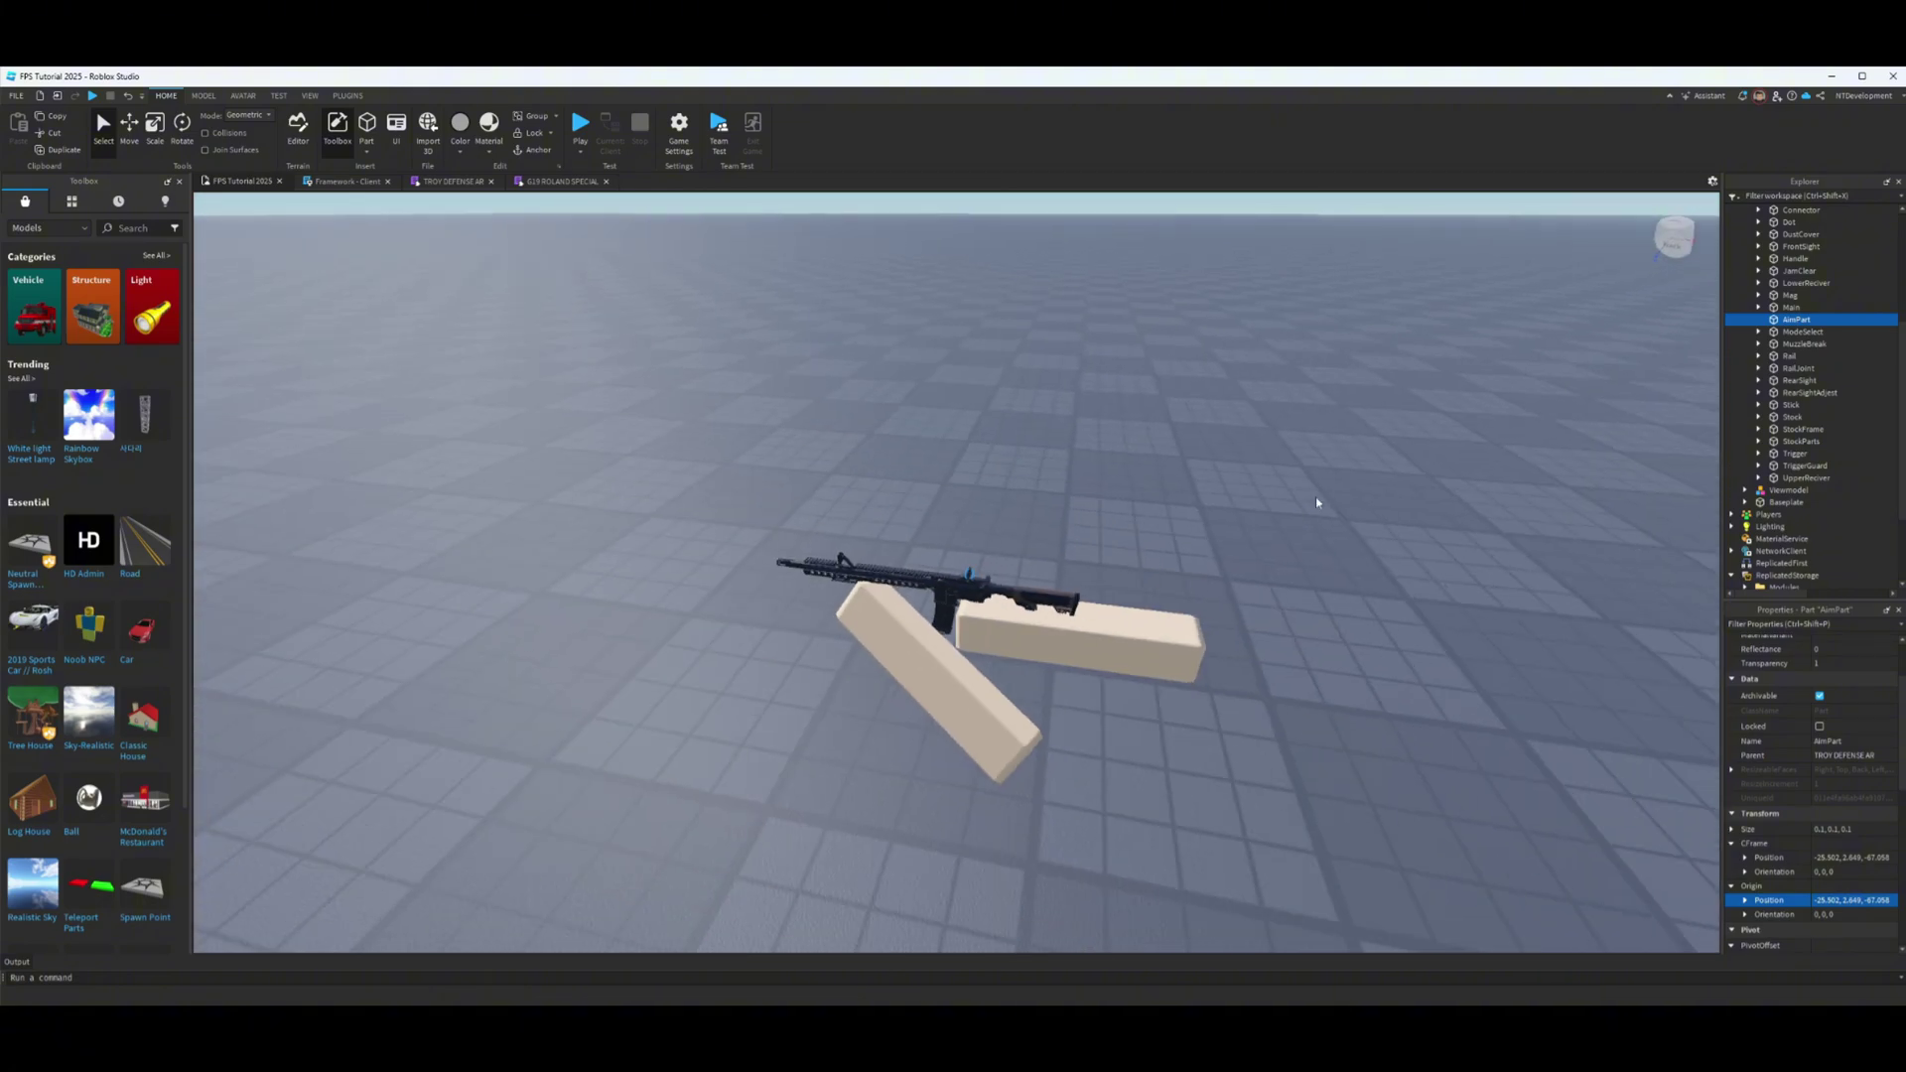
pyautogui.scroll(8, 1314, 499)
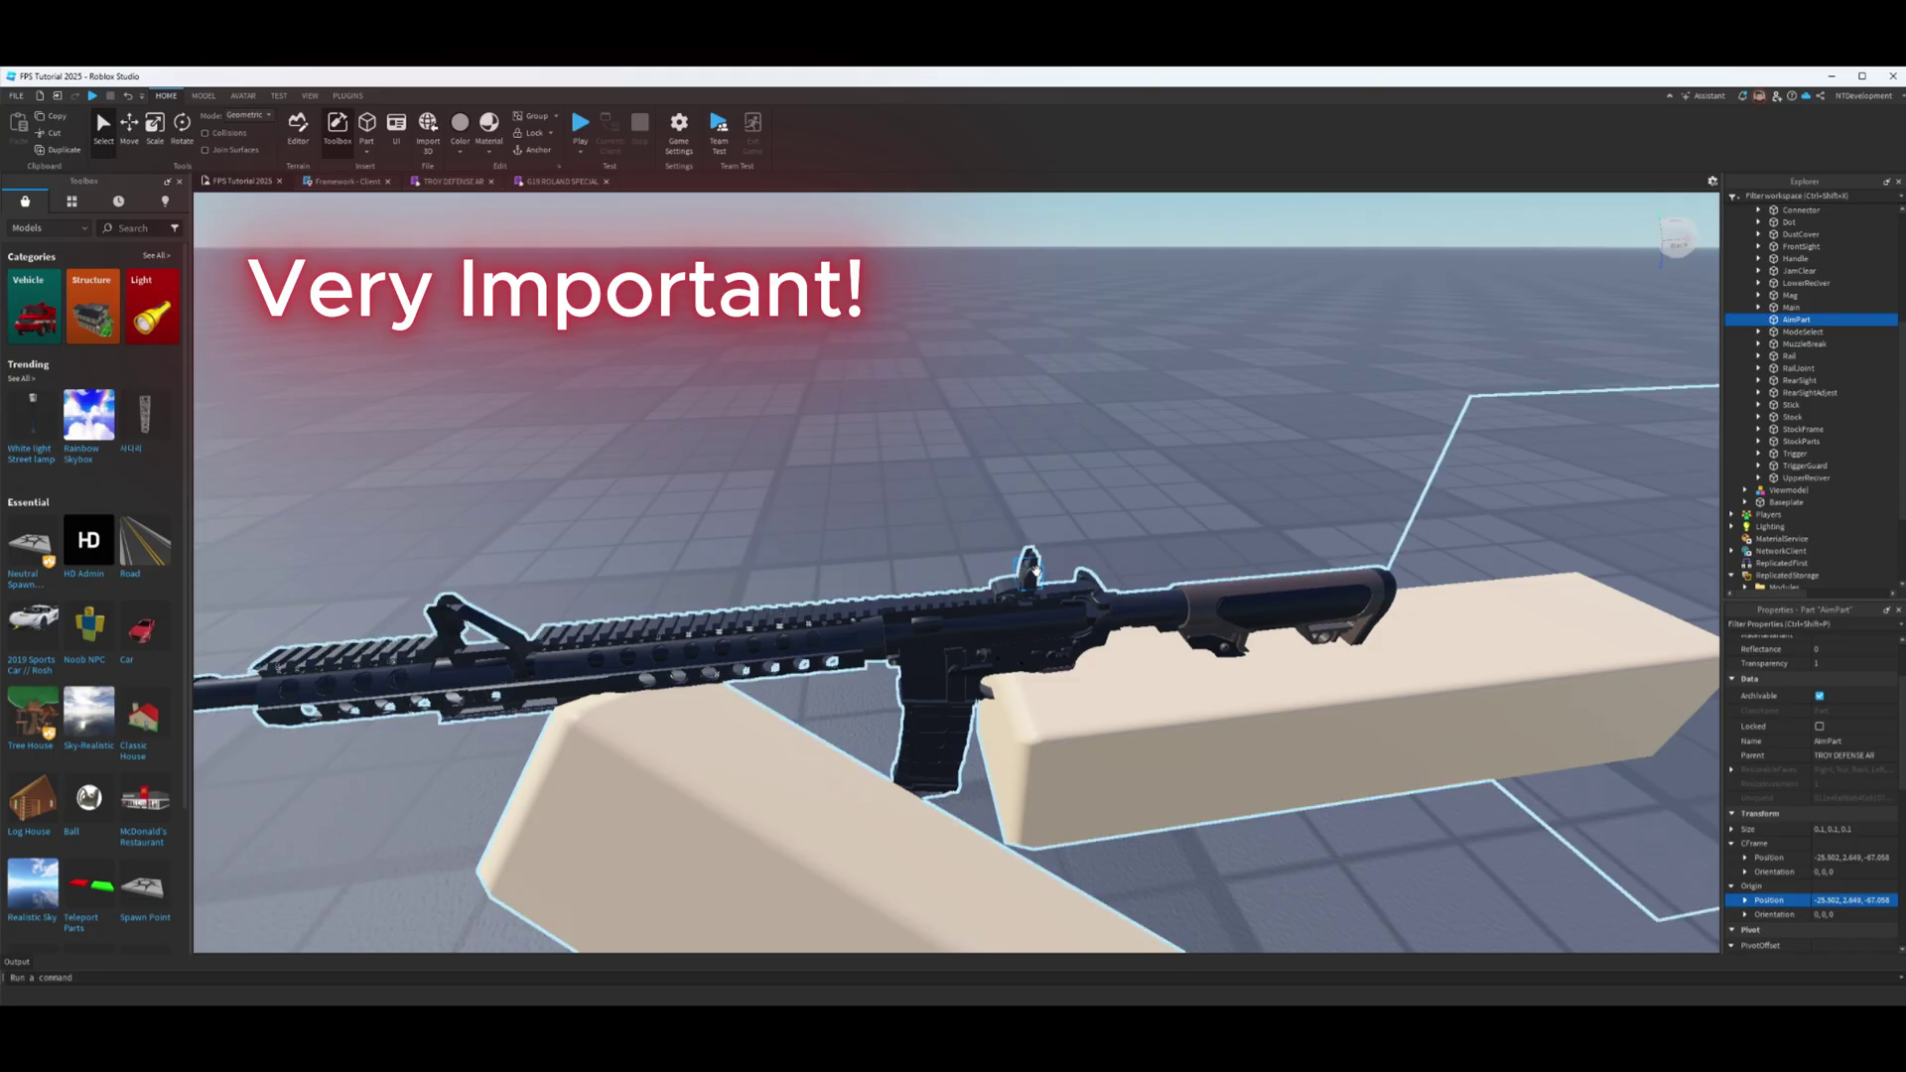
# Duplicate the CamPart value inside FakeCamera and move the copy into AimPart.
pyautogui.scroll(5, 1826, 405)
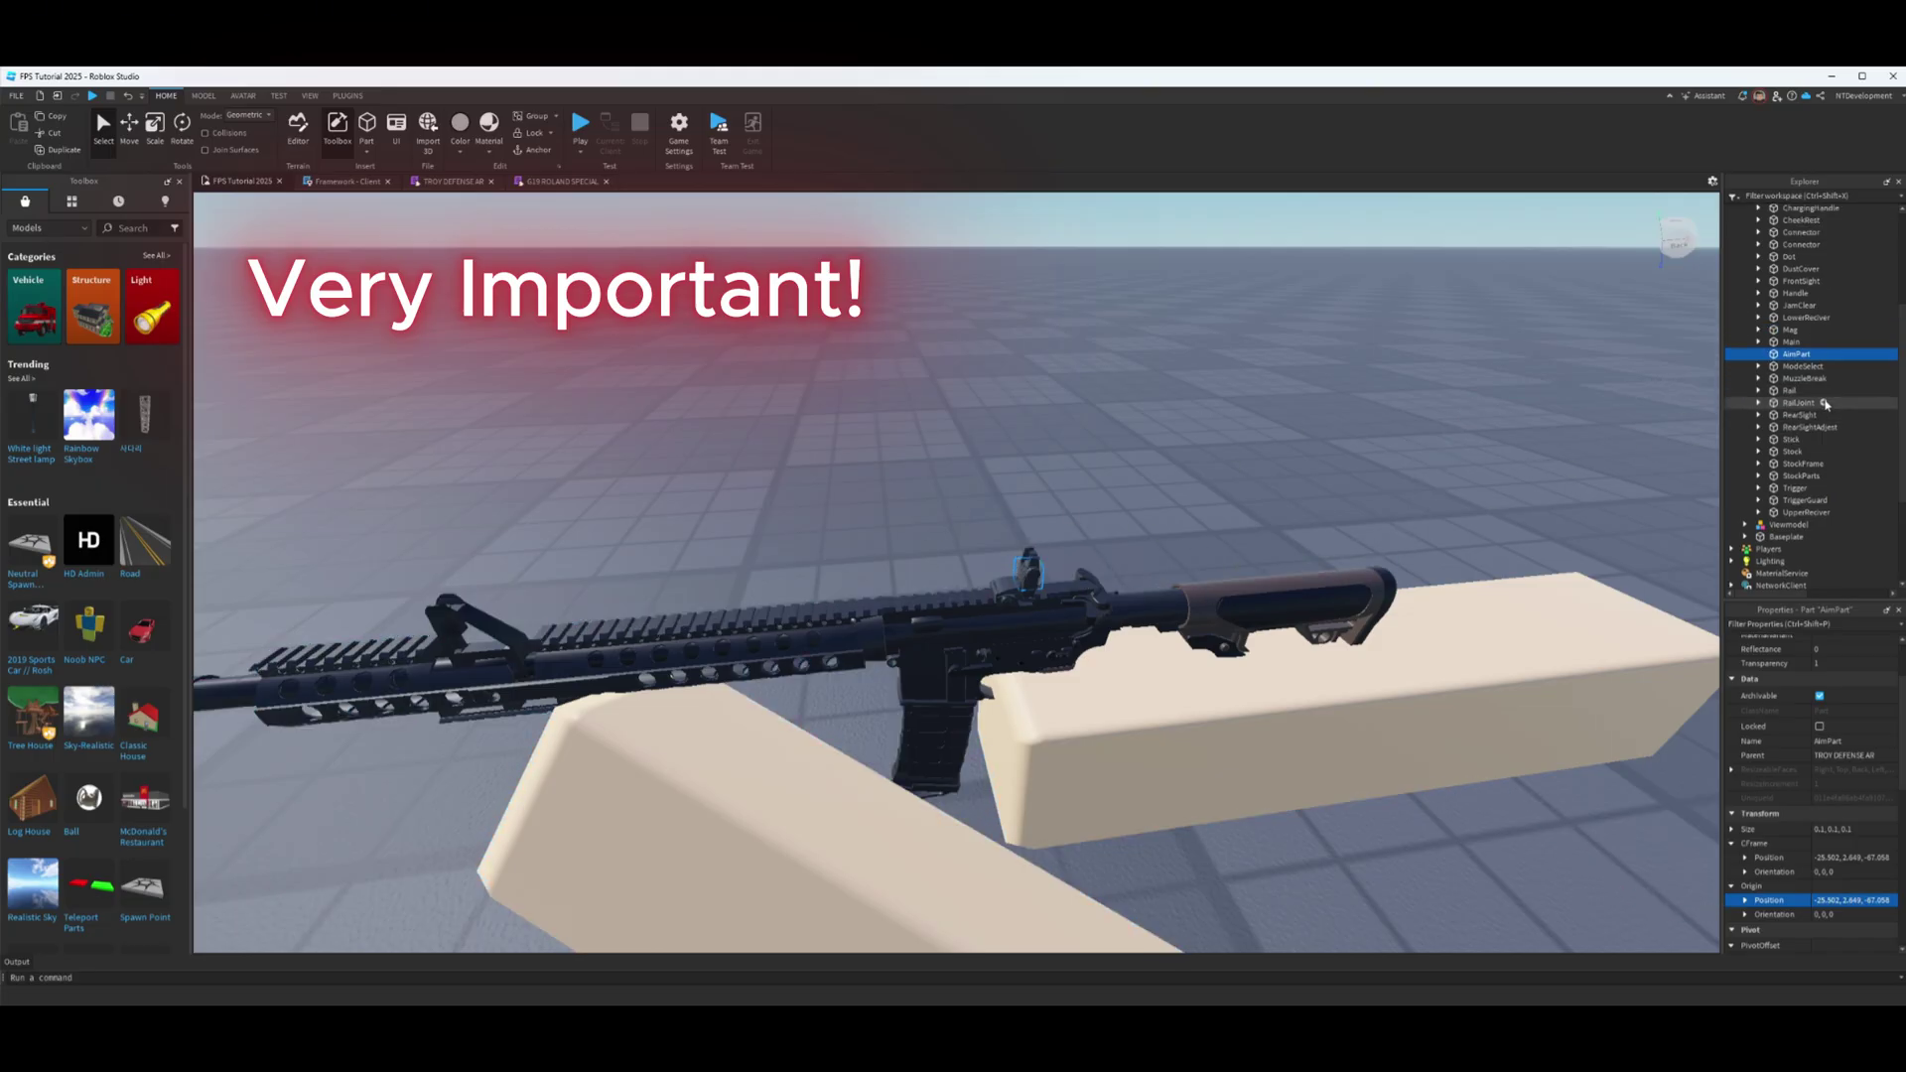
pyautogui.scroll(1, 1812, 390)
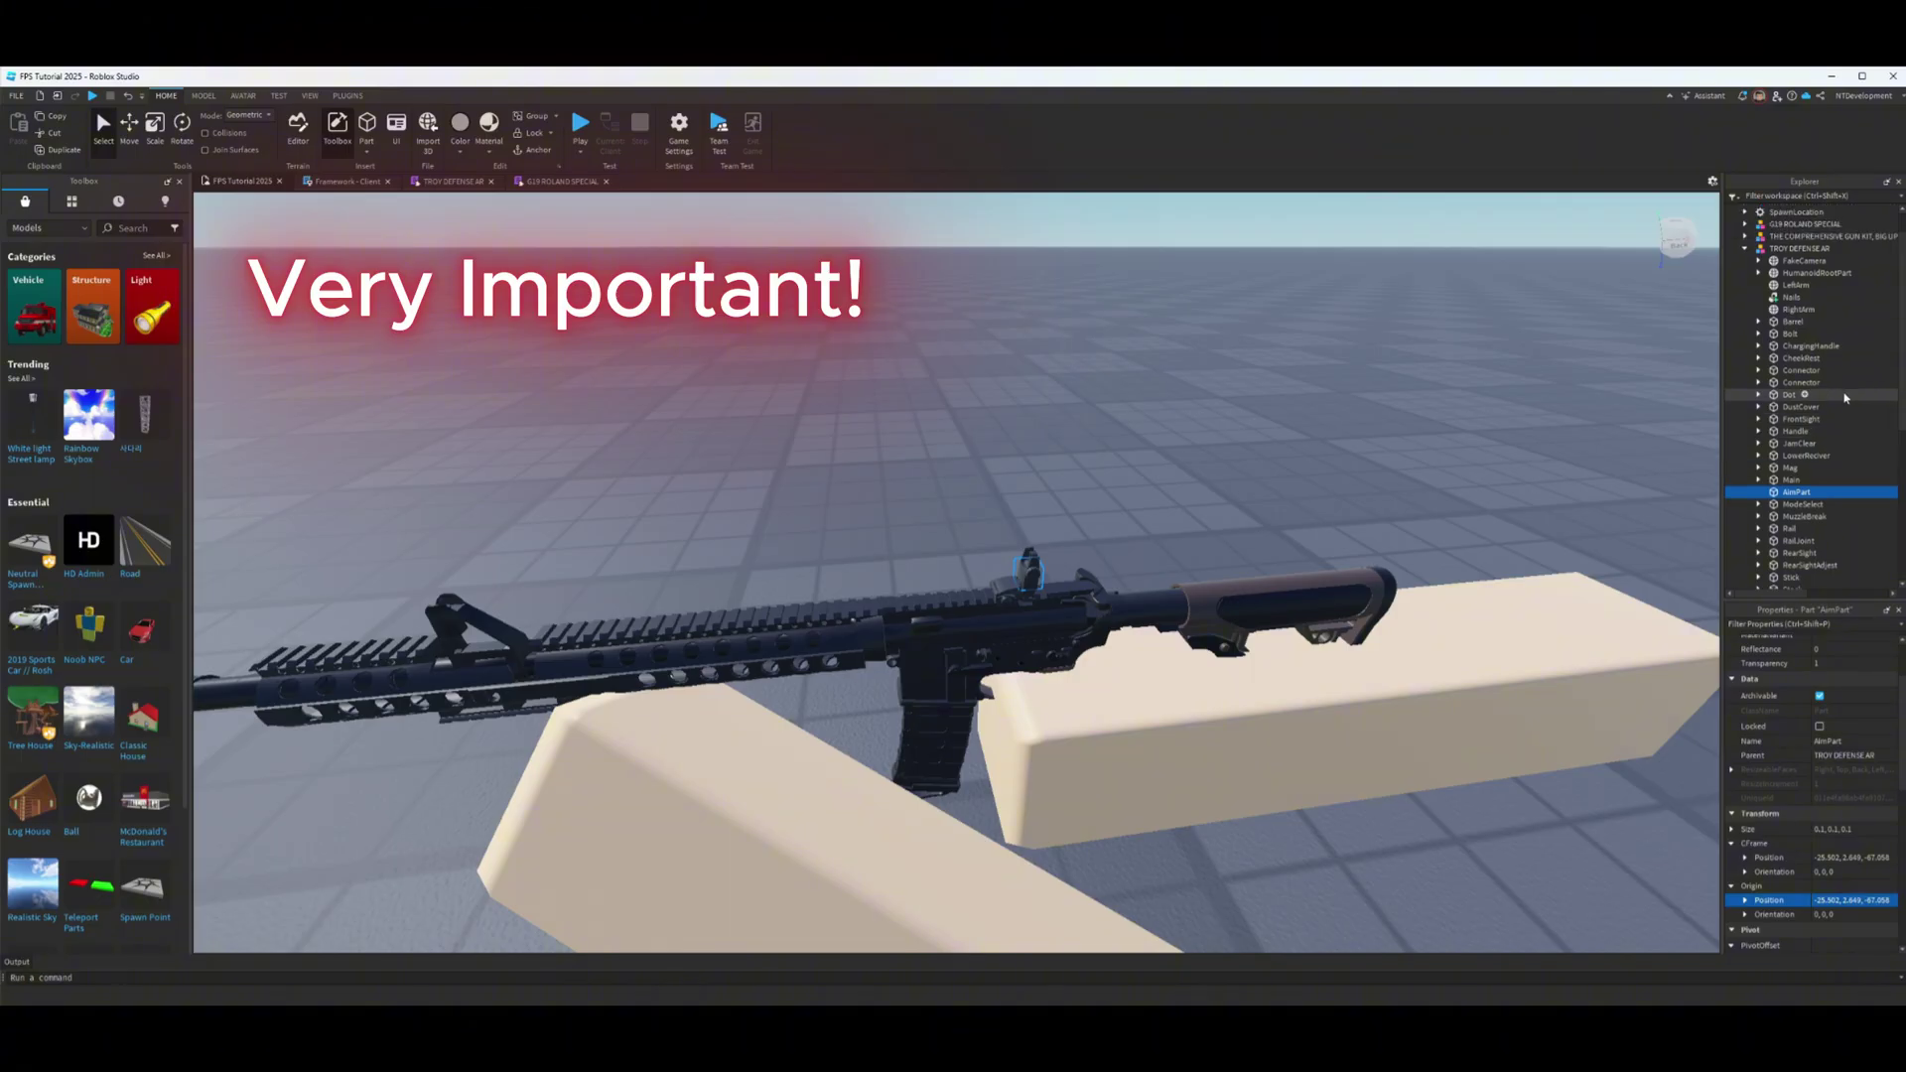
pyautogui.click(1758, 273)
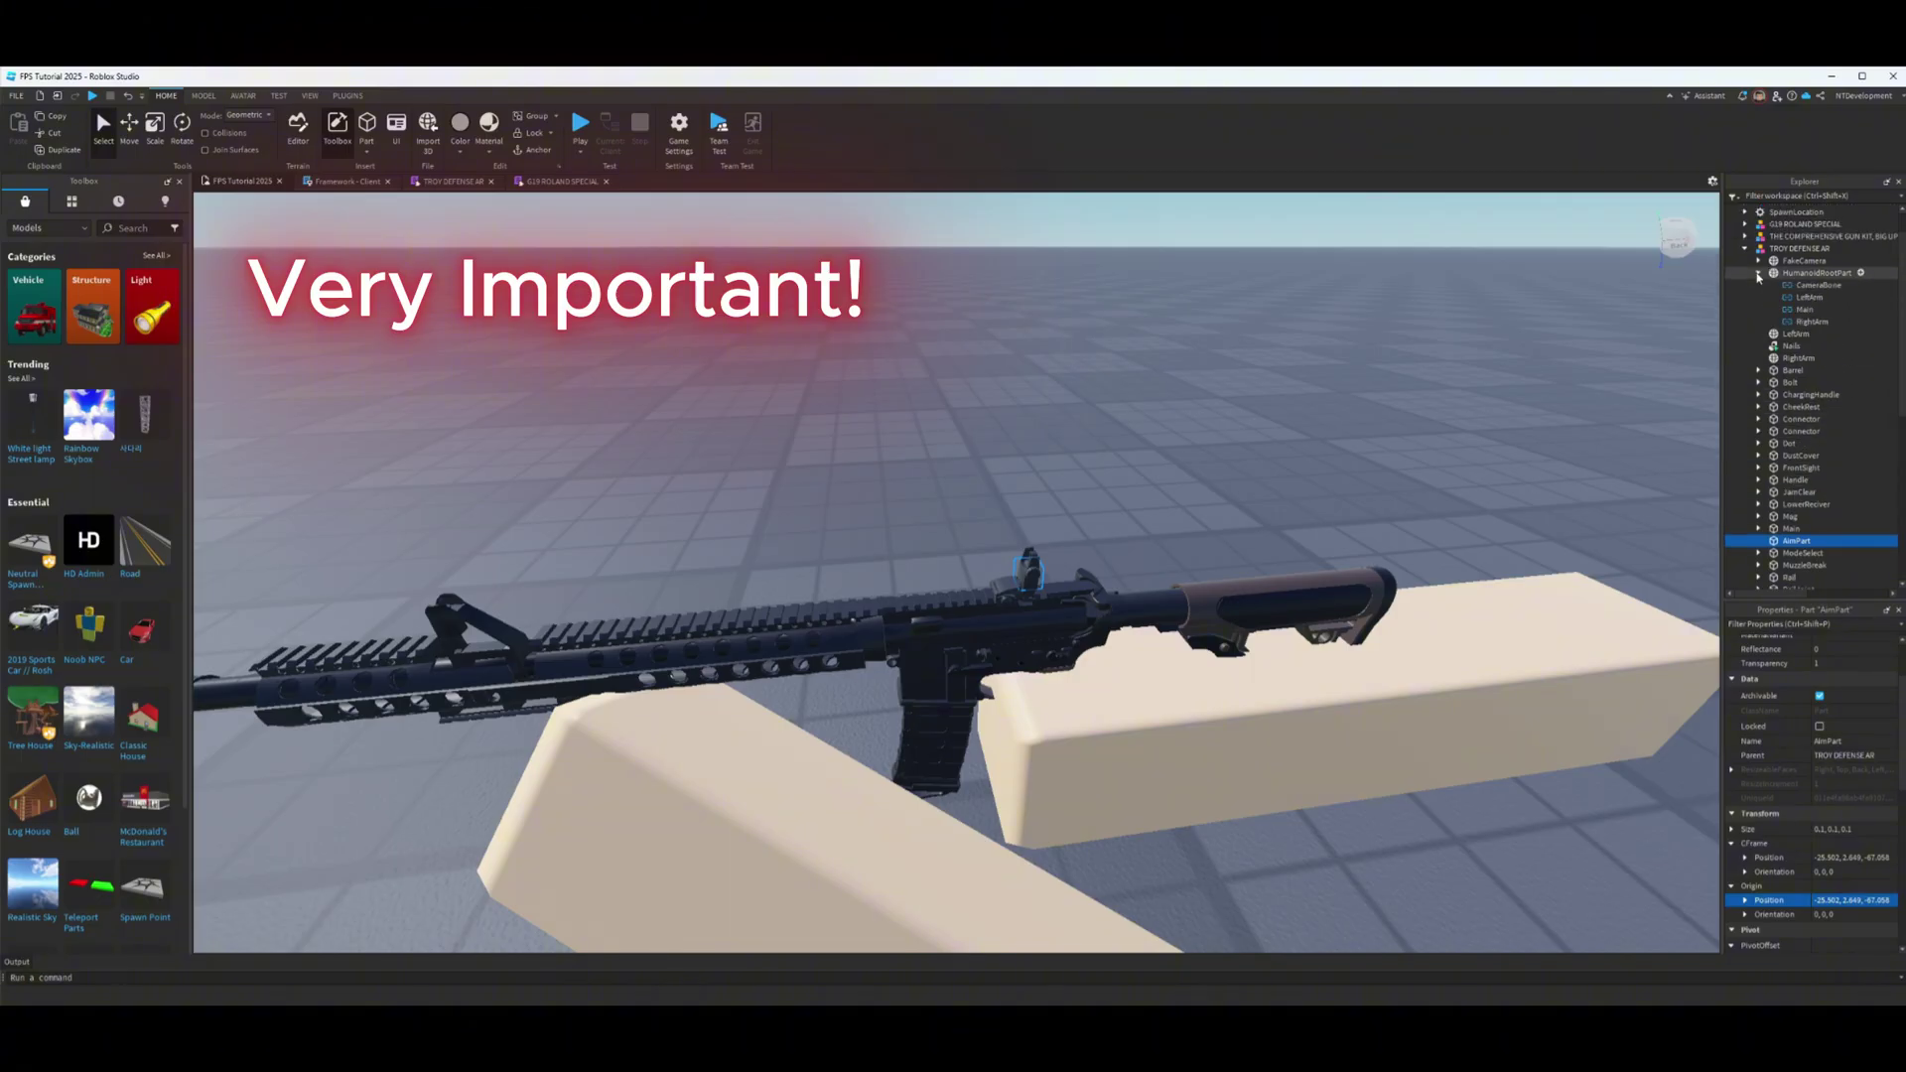
pyautogui.click(1758, 273)
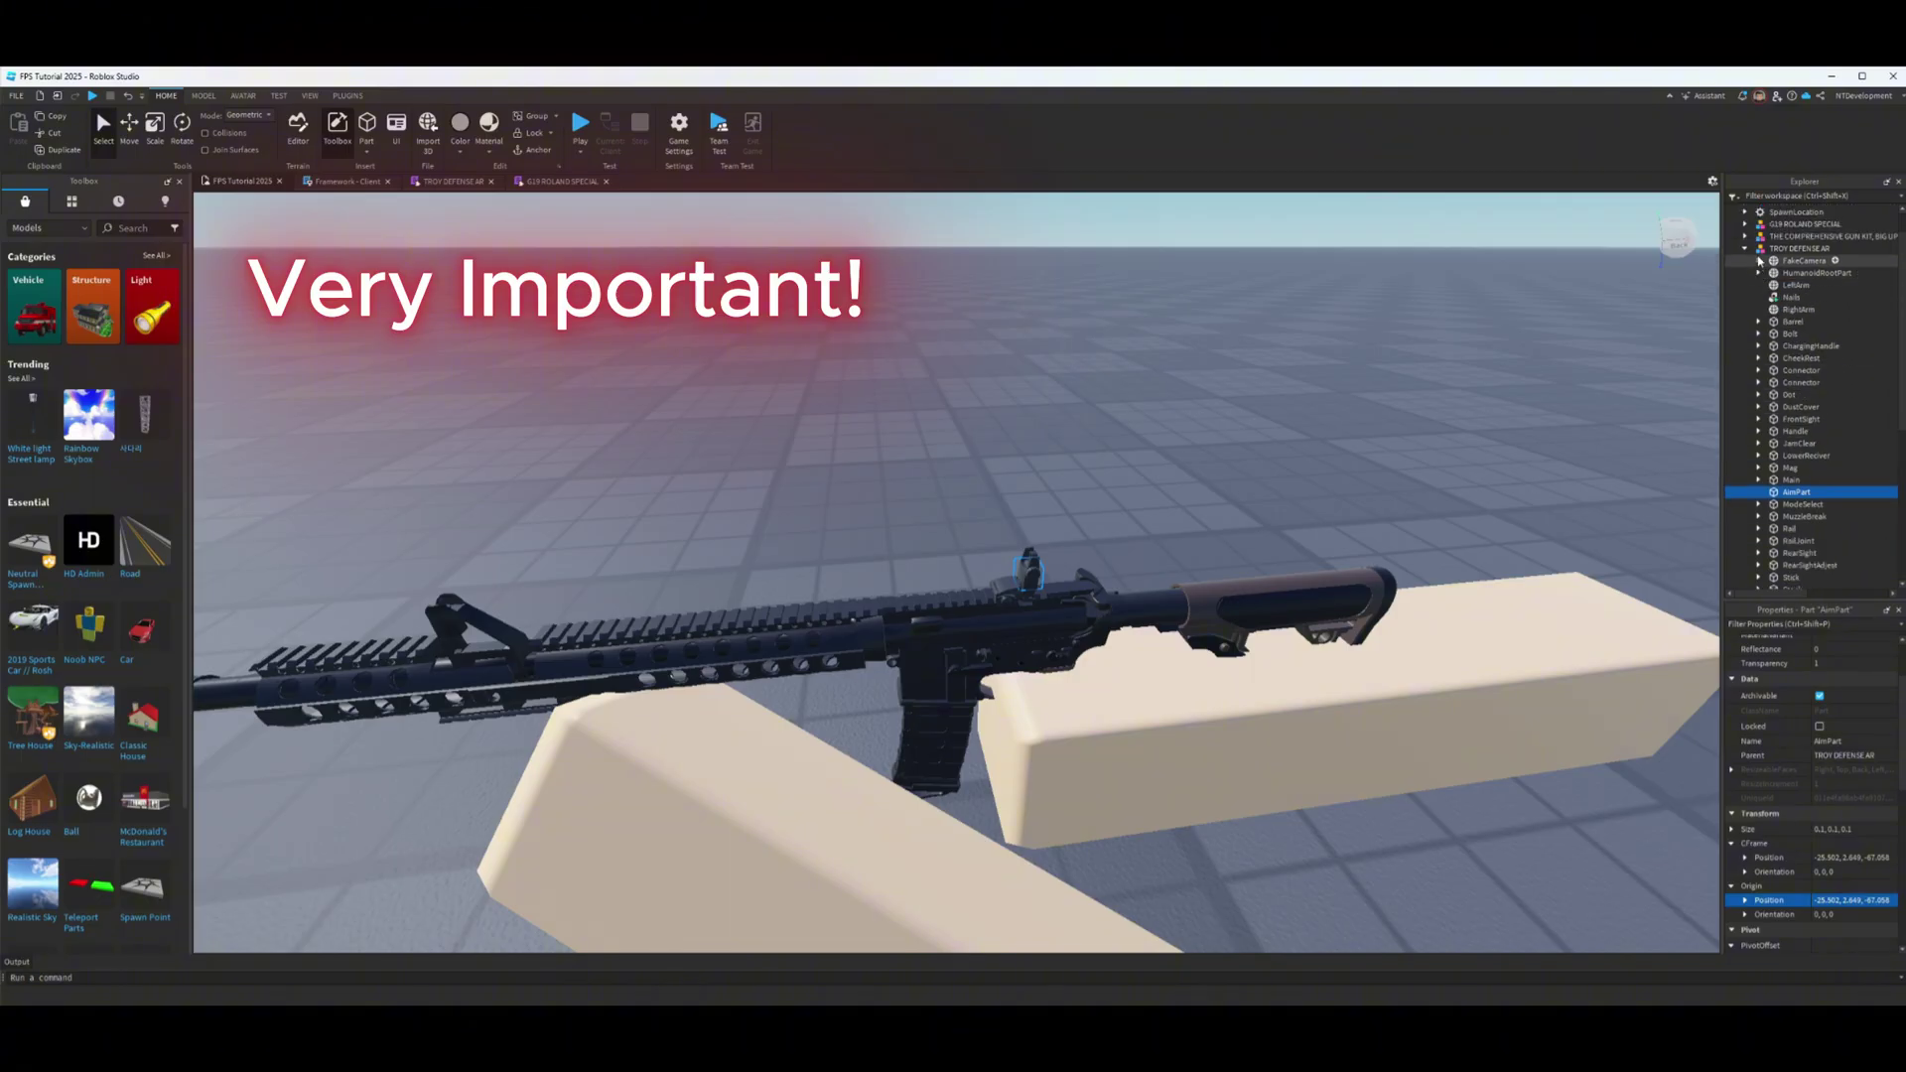
pyautogui.click(1759, 261)
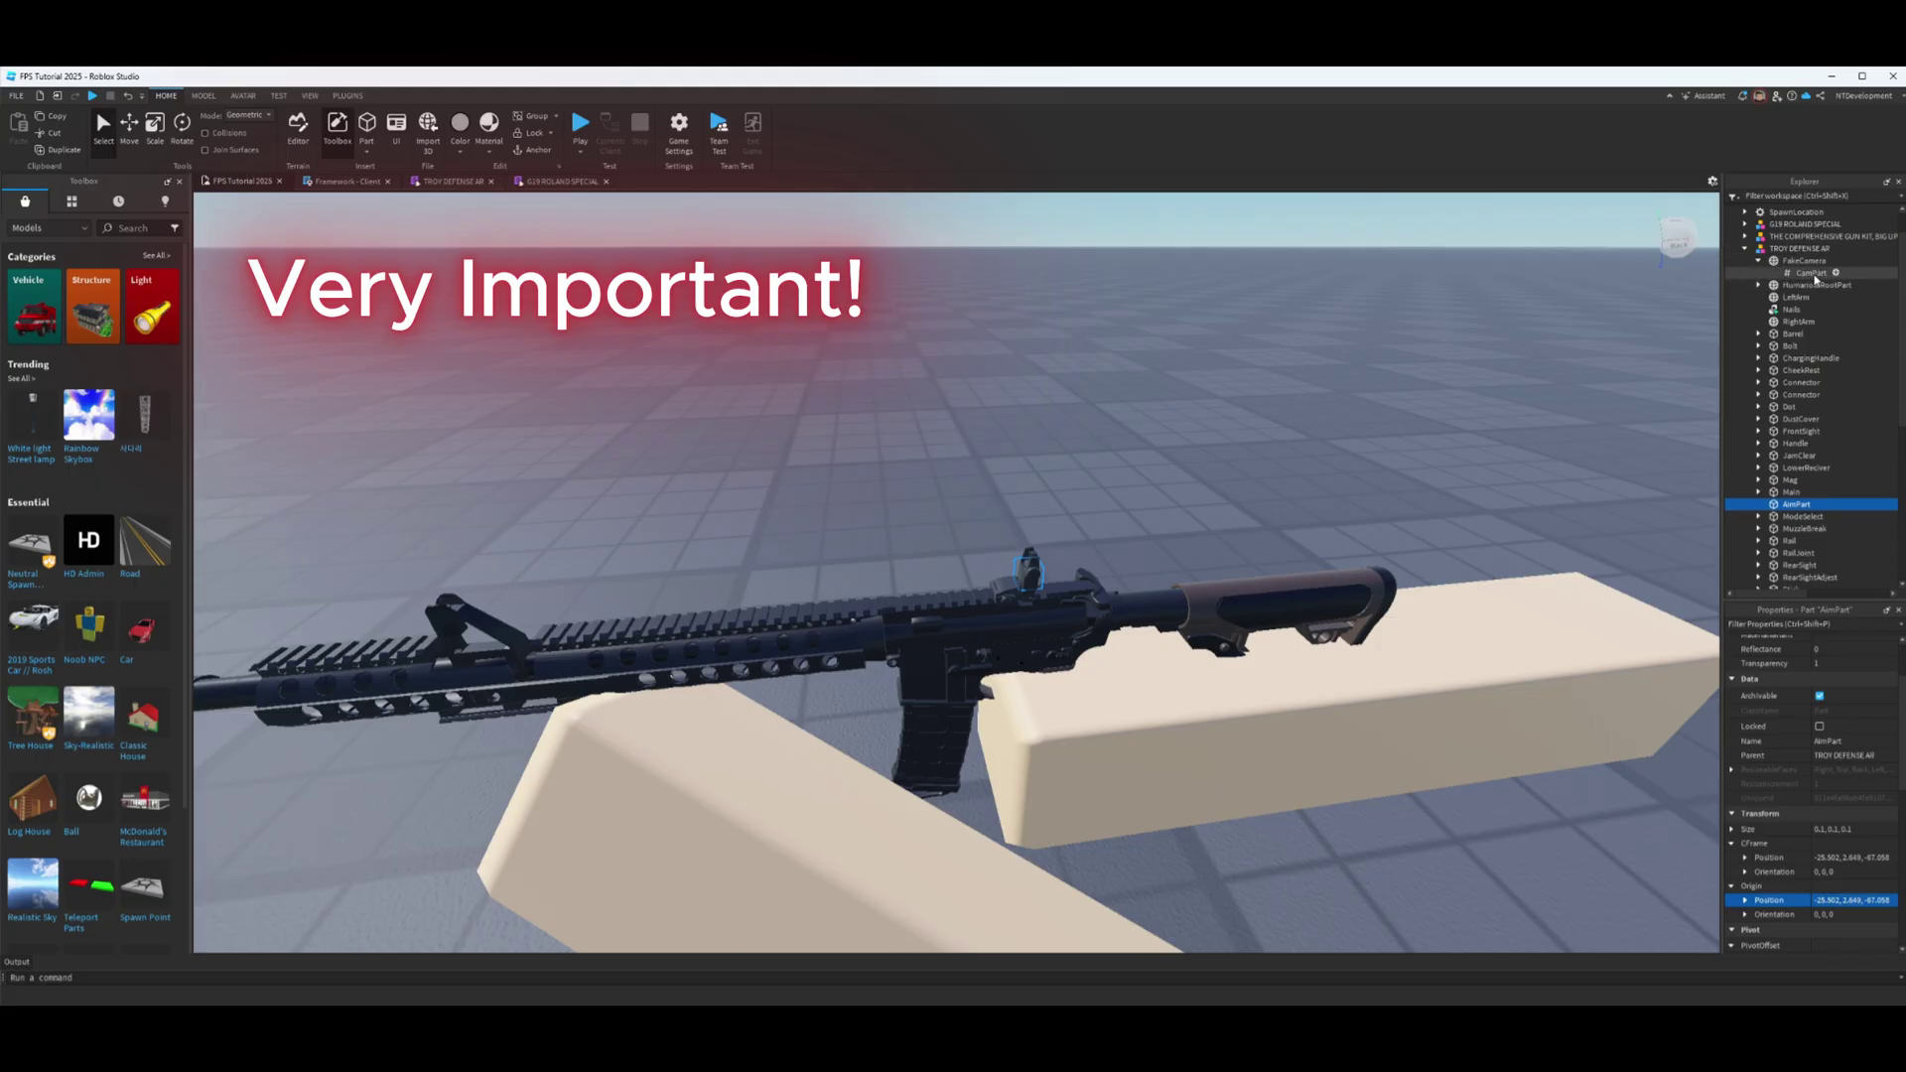
pyautogui.click(1813, 273)
pyautogui.hotkey('ctrl', 'd')
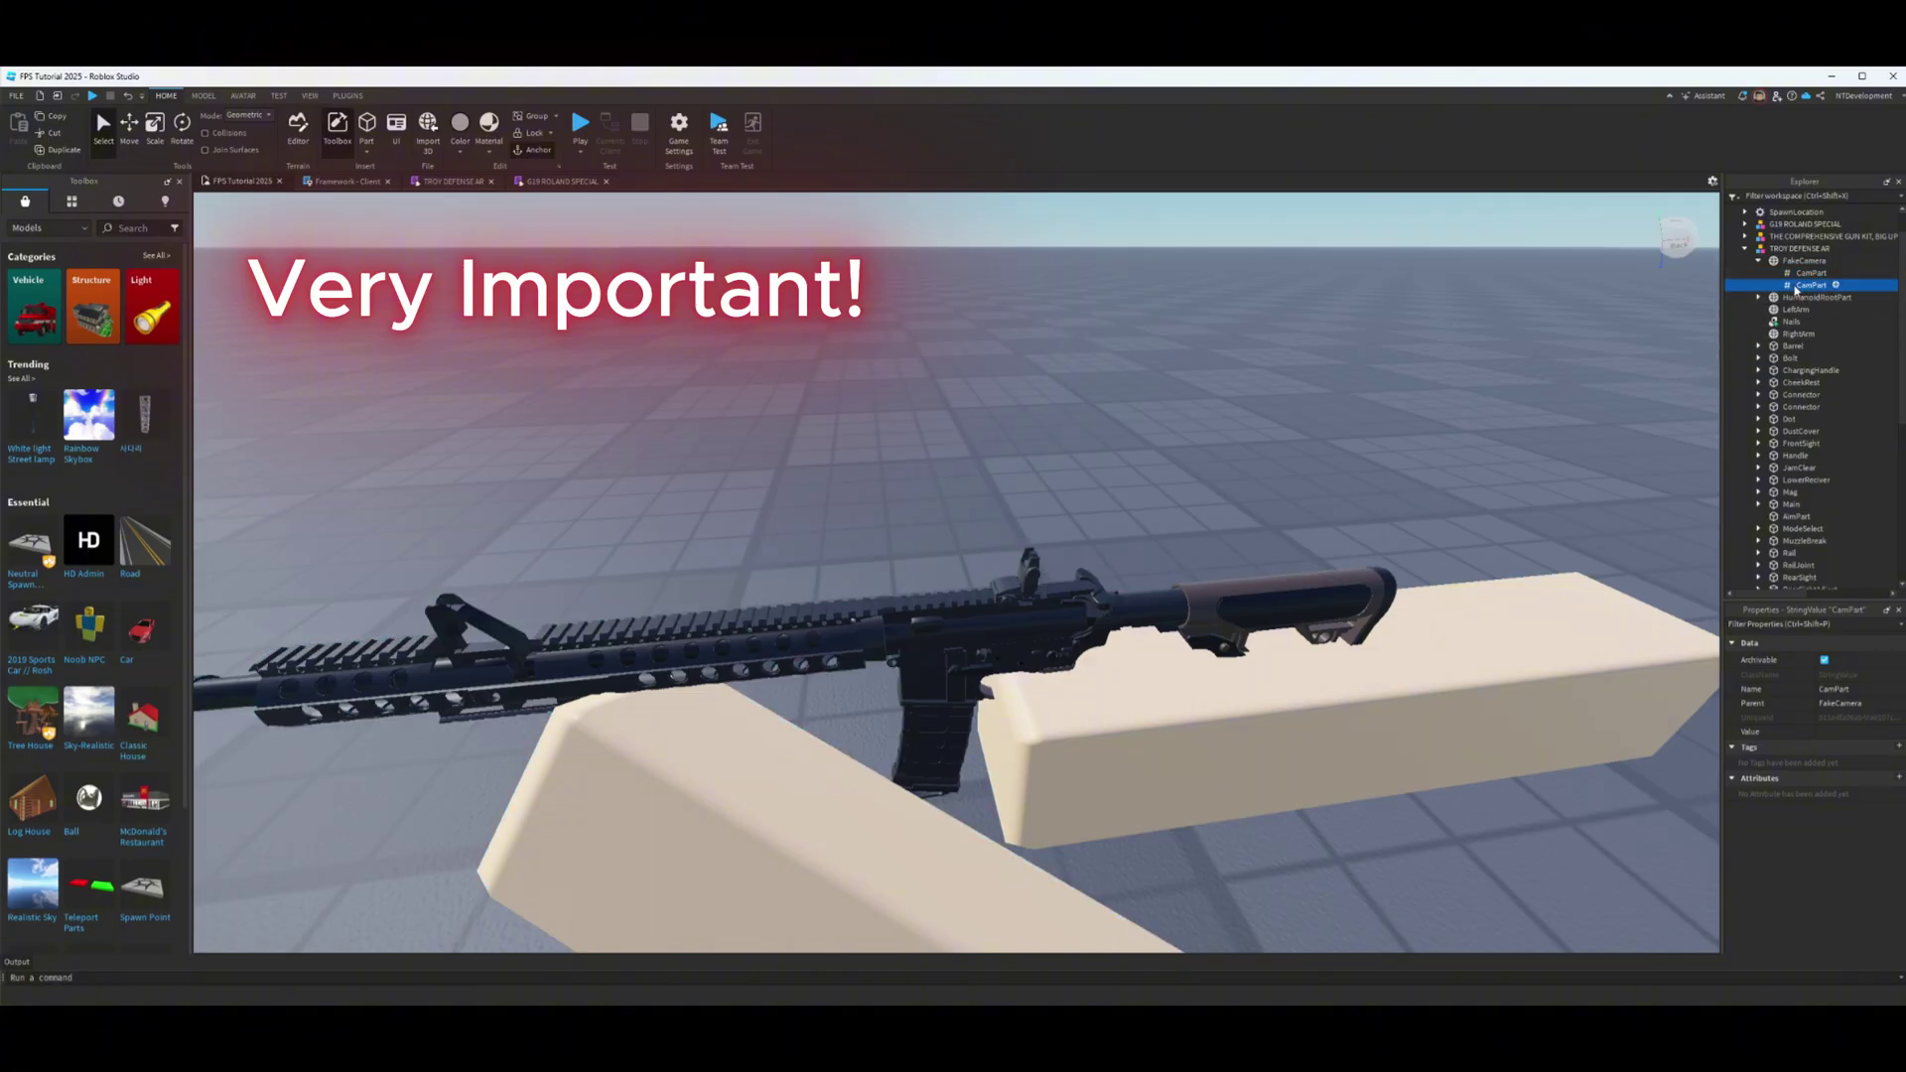
pyautogui.moveTo(1795, 288); pyautogui.dragTo(1805, 525)
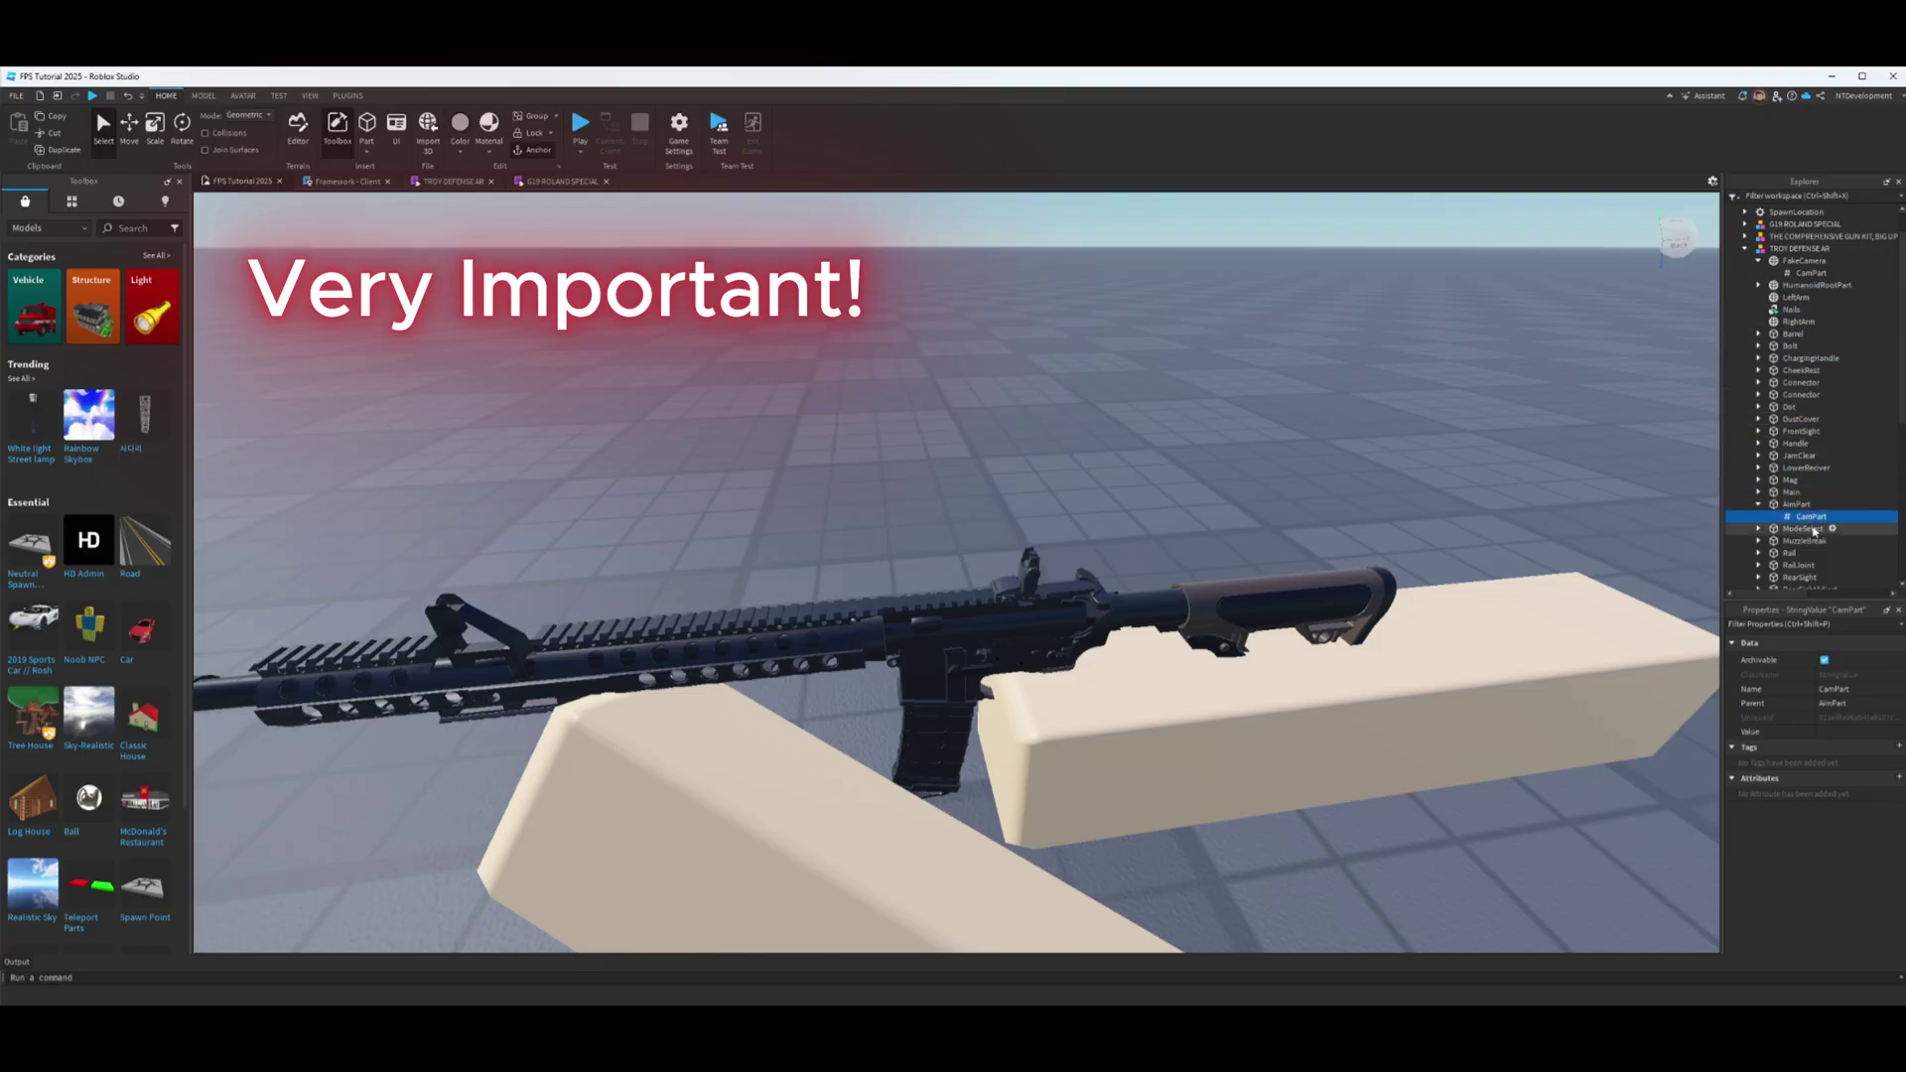
# Select AimPart on the rifle's rear sight and bring up the installed plugins' tools.
pyautogui.click(1796, 504)
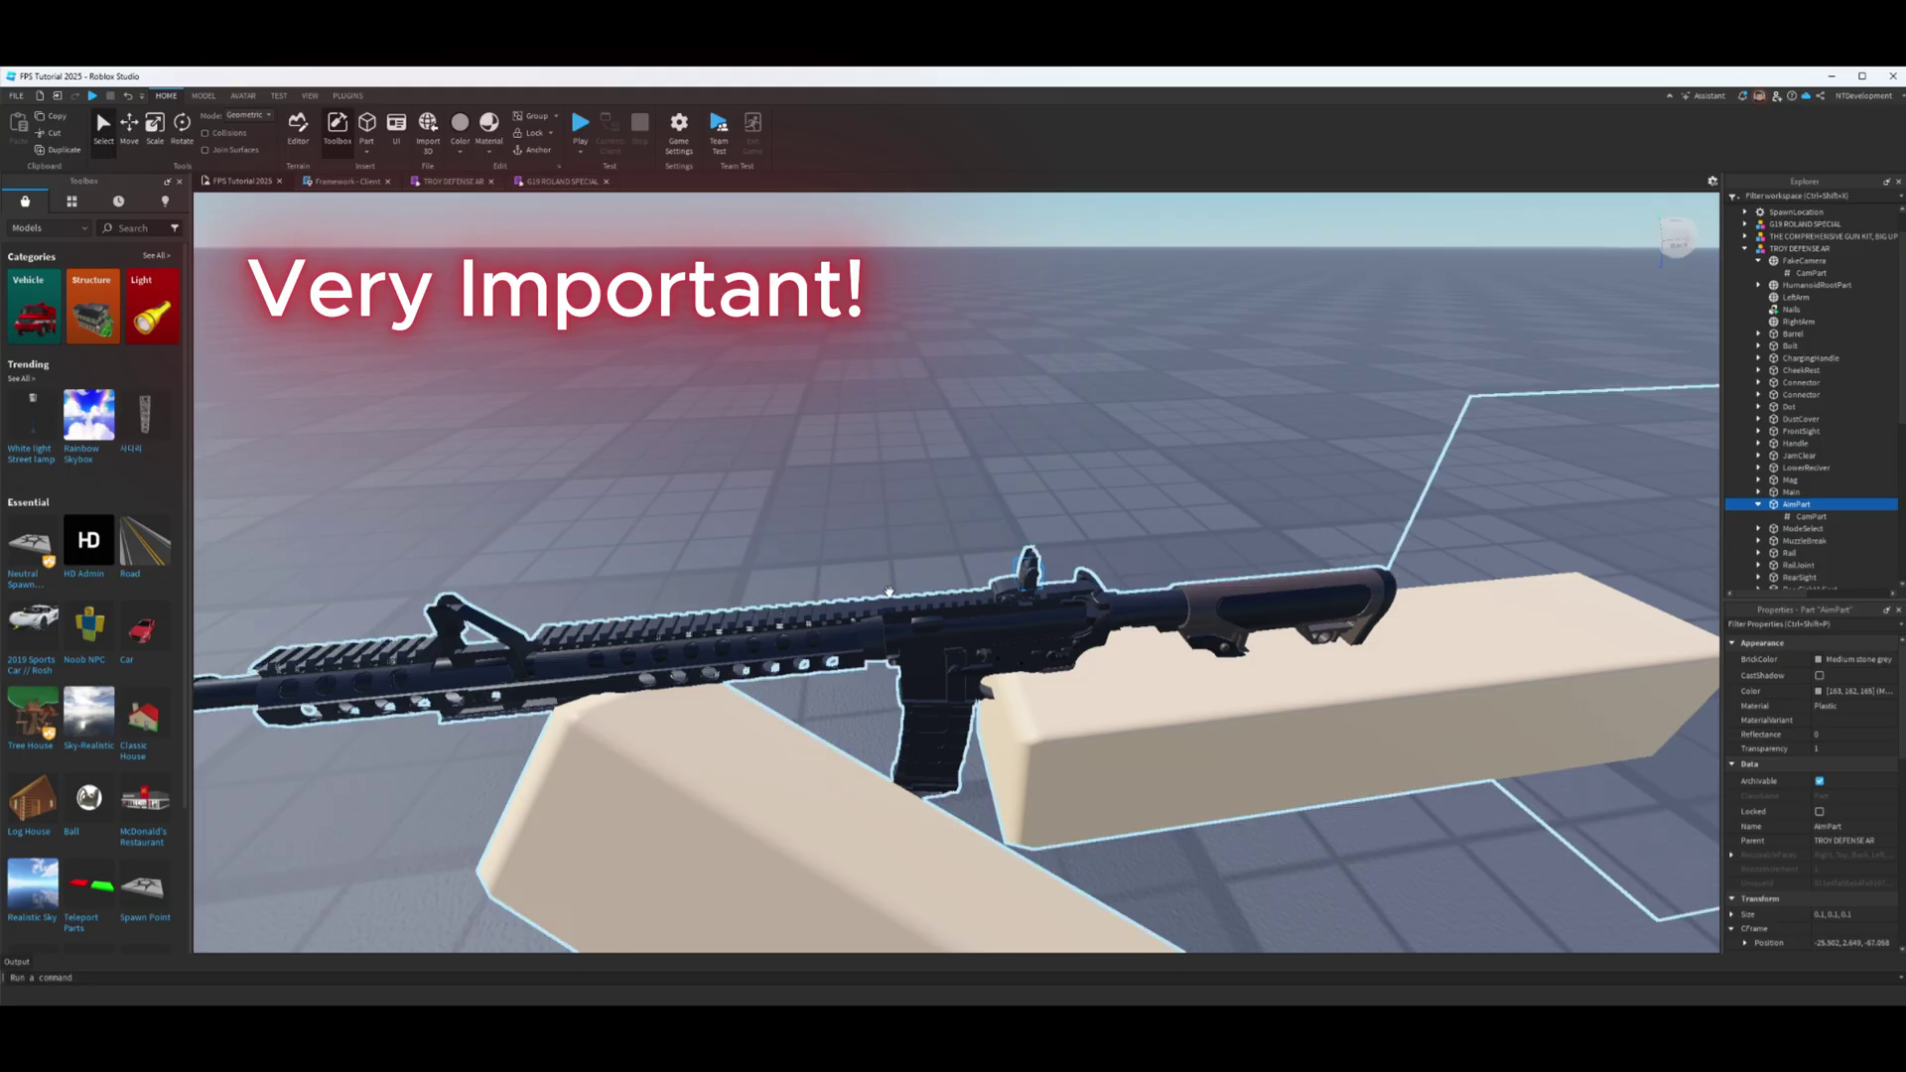
pyautogui.moveTo(1446, 538); pyautogui.dragTo(1412, 566, button='right')
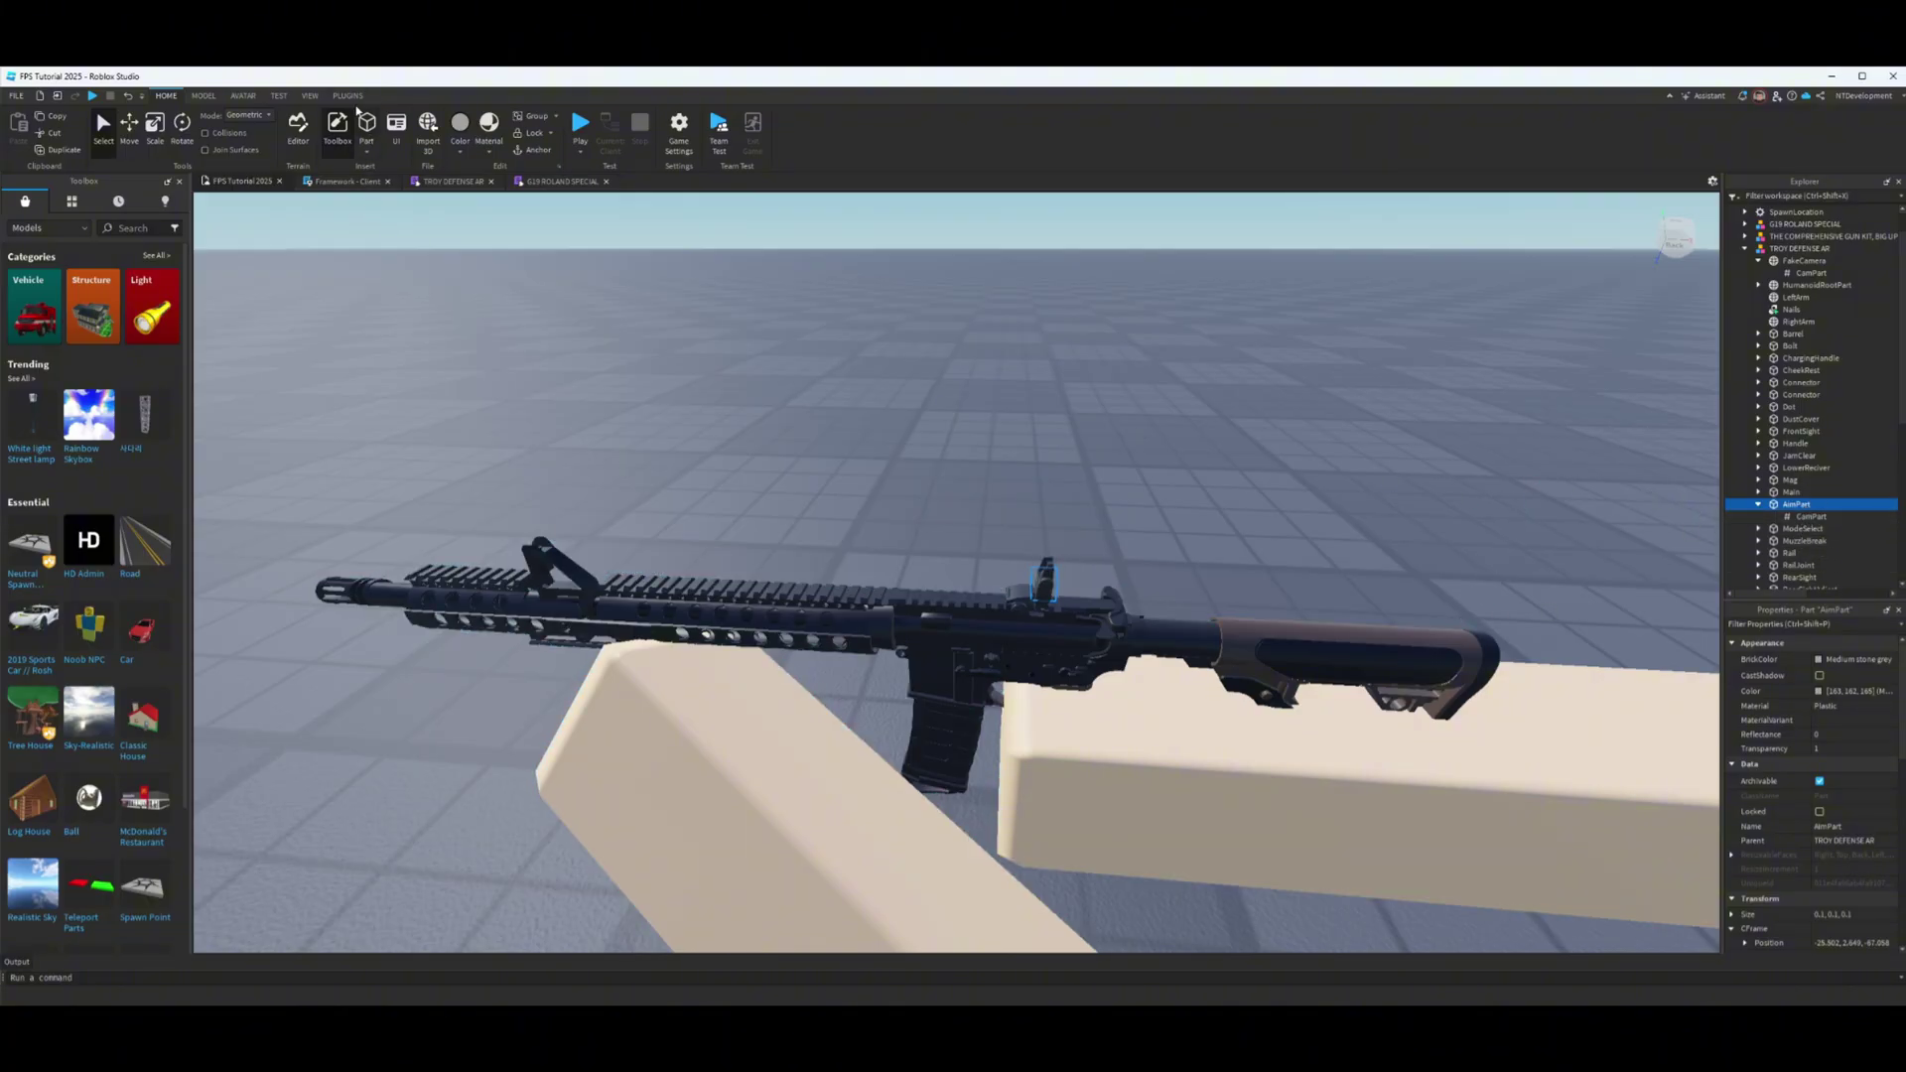
pyautogui.click(347, 95)
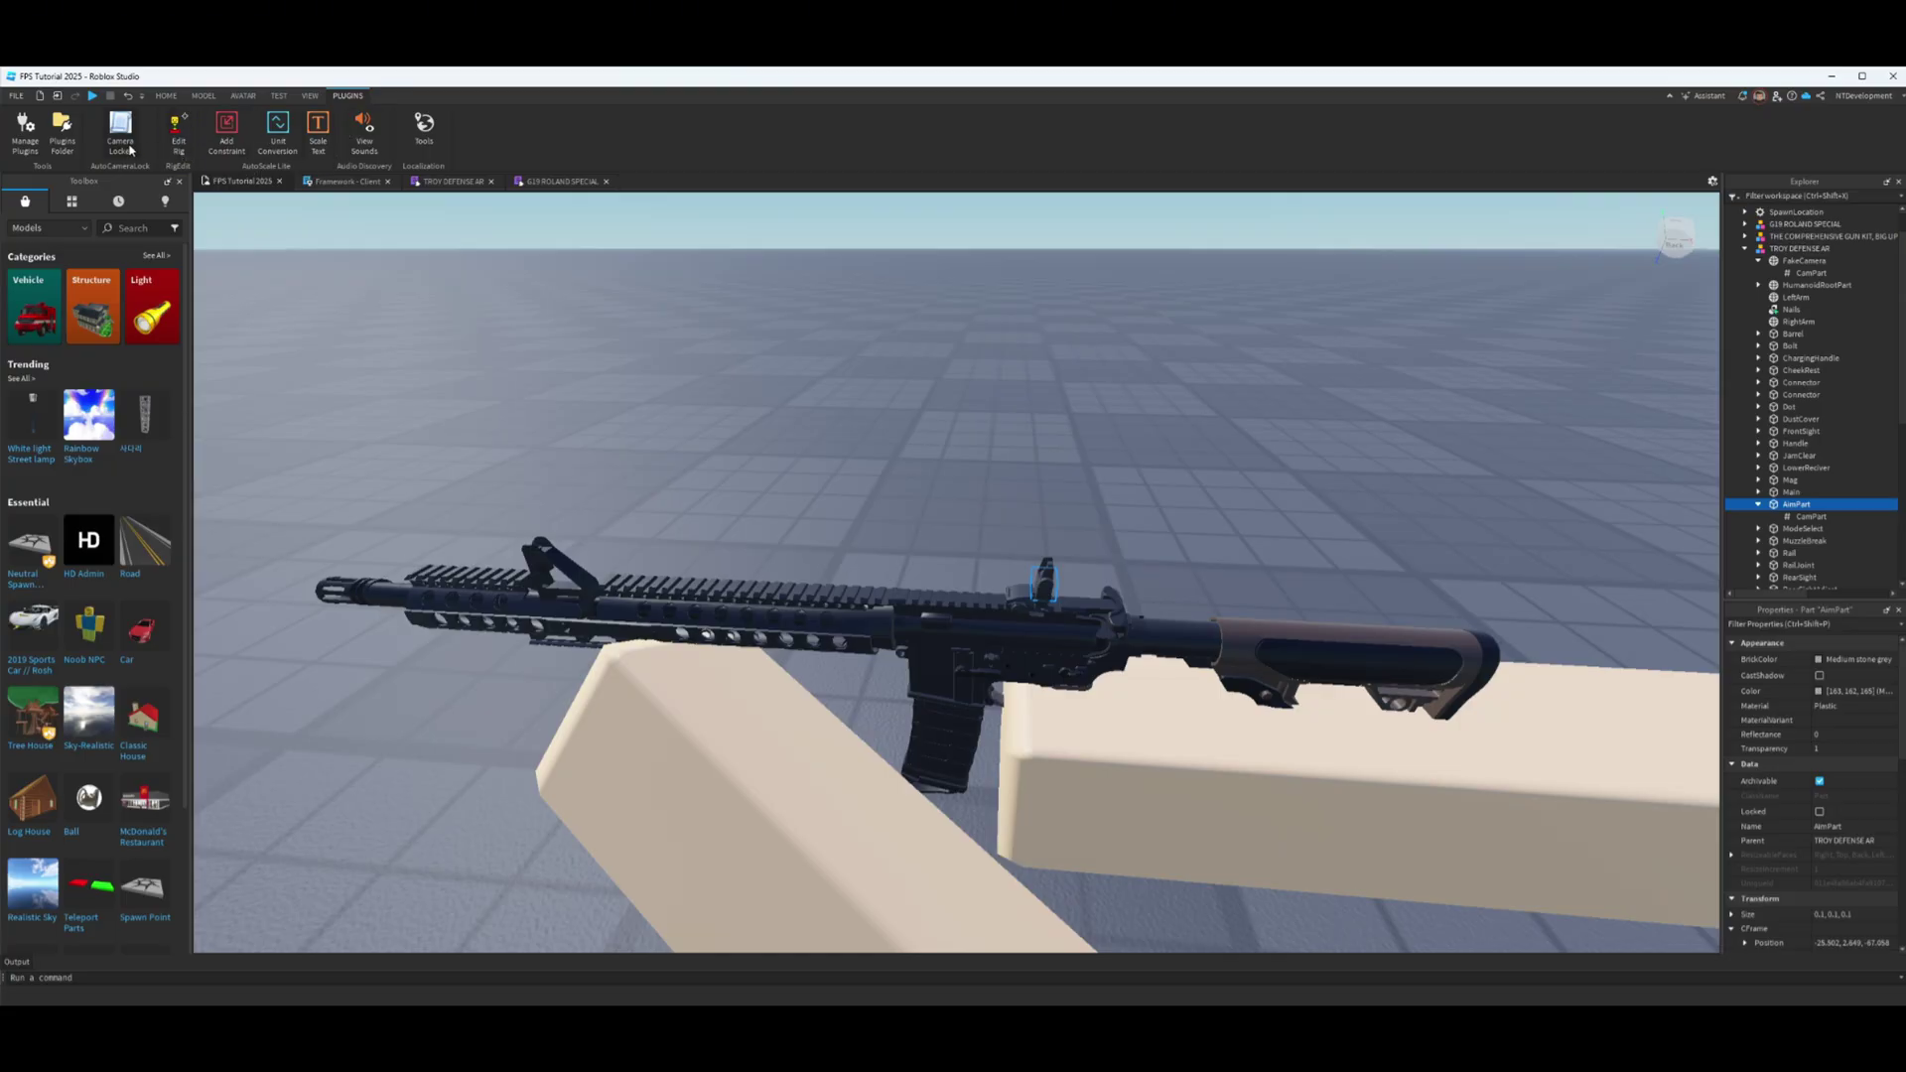